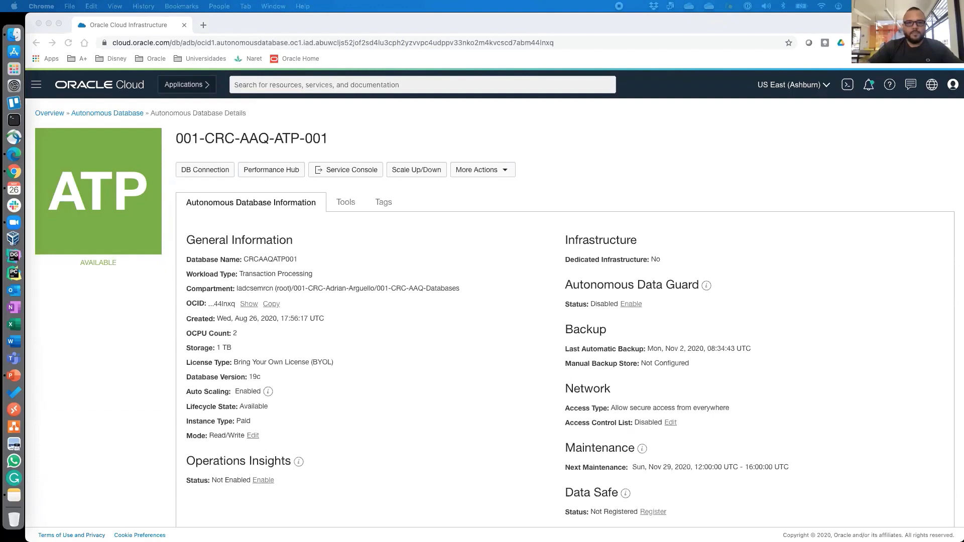
Go to the Autonomous Transaction Processing databases and open the form for creating an autonomous database.
{"action": "left_click", "coordinate": [578, 178]}
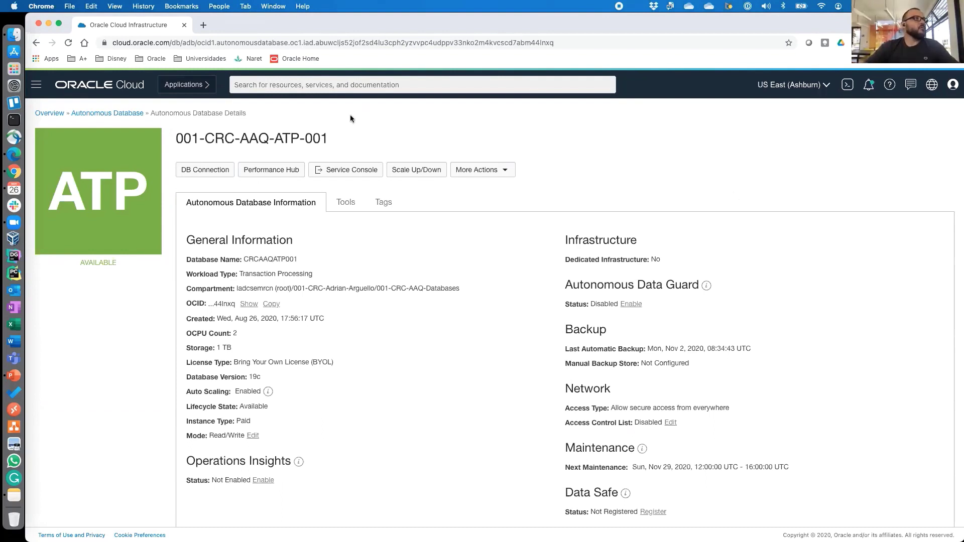
{"action": "left_click", "coordinate": [36, 84]}
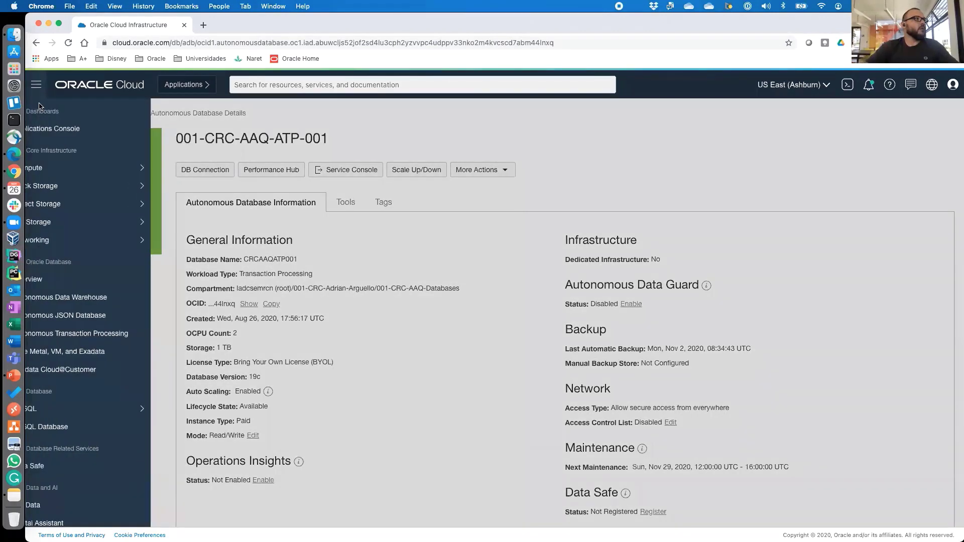
{"action": "left_click", "coordinate": [76, 334]}
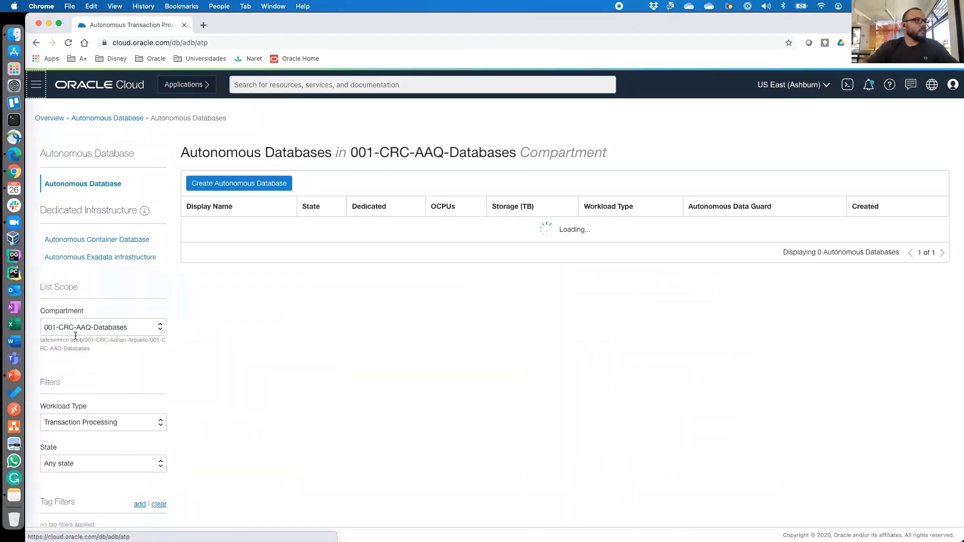
{"action": "left_click", "coordinate": [273, 183]}
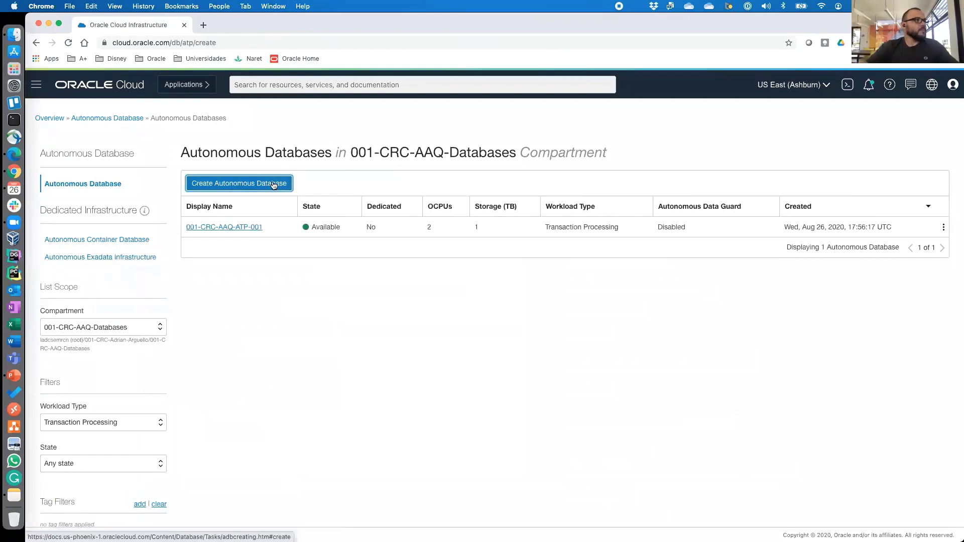
Review the autonomous database creation form, from basic information and workload type to administrator credentials, network access and license type.
{"action": "scroll", "coordinate": [174, 396], "scroll_direction": "down", "scroll_amount": 5}
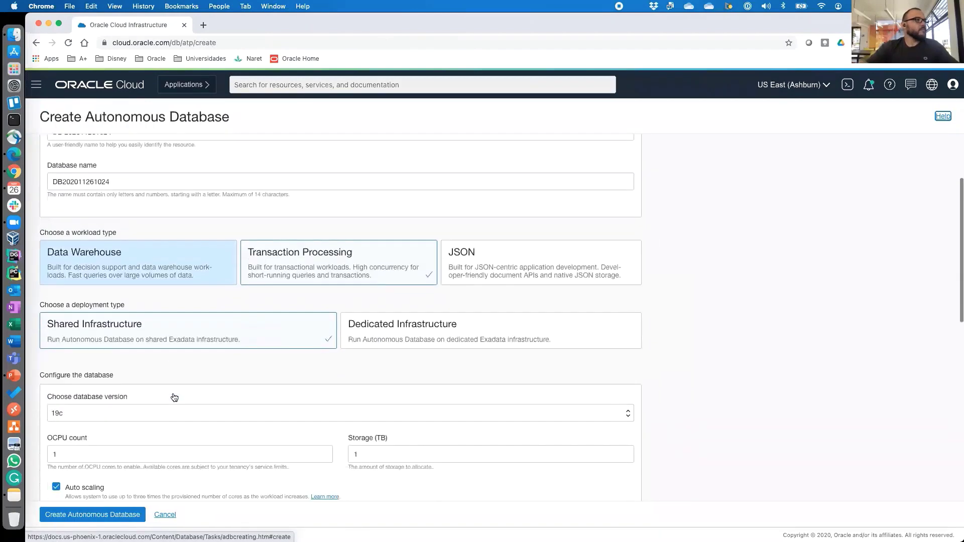
{"action": "scroll", "coordinate": [174, 397], "scroll_direction": "up", "scroll_amount": 5}
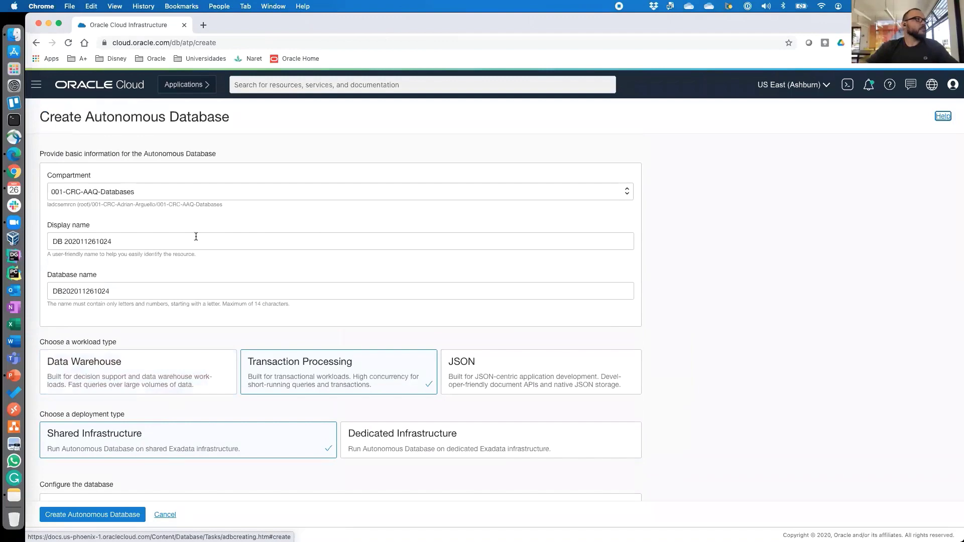
{"action": "scroll", "coordinate": [194, 316], "scroll_direction": "down", "scroll_amount": 5}
{"action": "scroll", "coordinate": [194, 320], "scroll_direction": "down", "scroll_amount": 4}
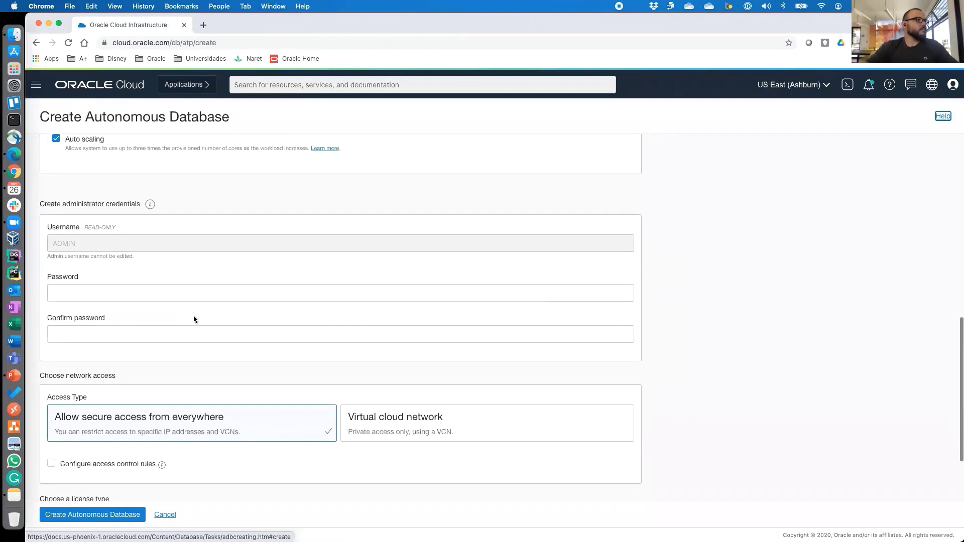
{"action": "scroll", "coordinate": [194, 319], "scroll_direction": "down", "scroll_amount": 2}
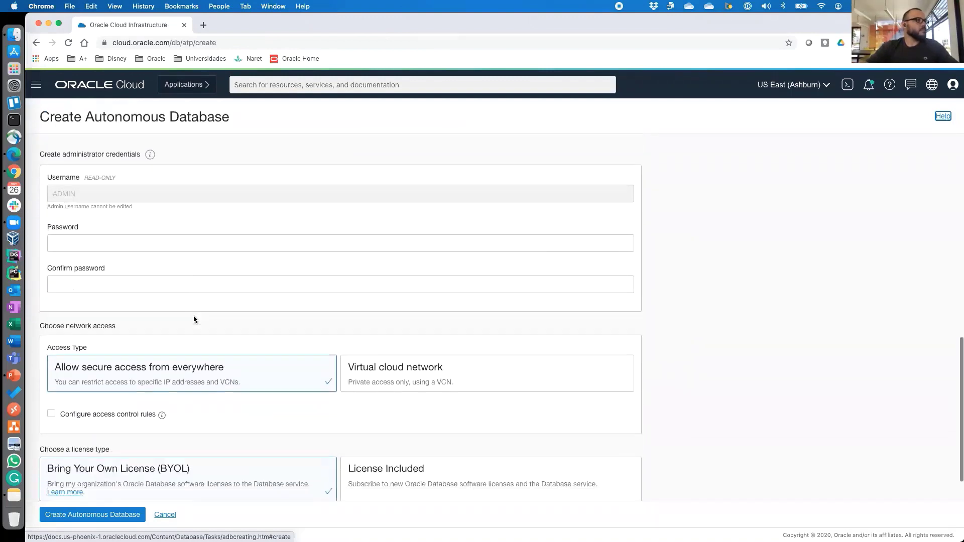
{"action": "scroll", "coordinate": [194, 319], "scroll_direction": "up", "scroll_amount": 6}
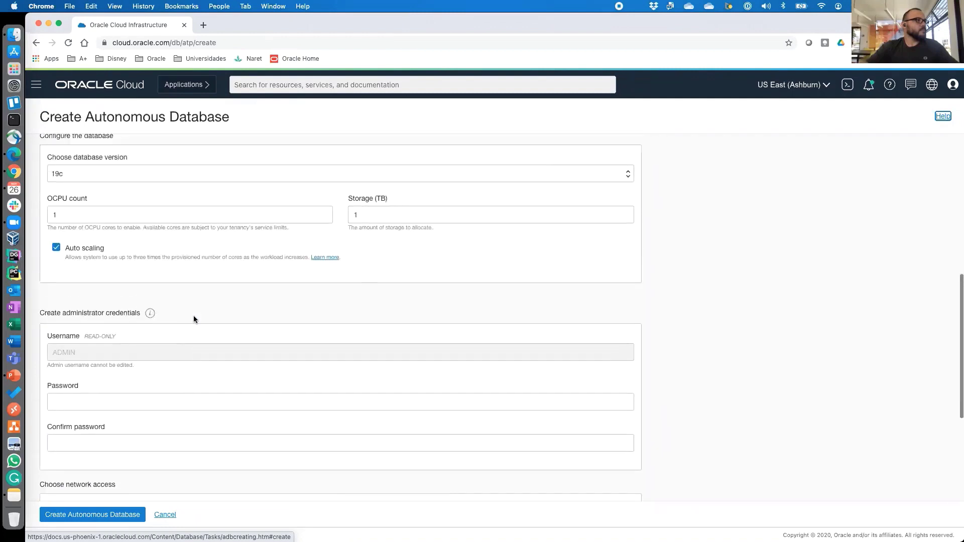
{"action": "scroll", "coordinate": [194, 319], "scroll_direction": "up", "scroll_amount": 2}
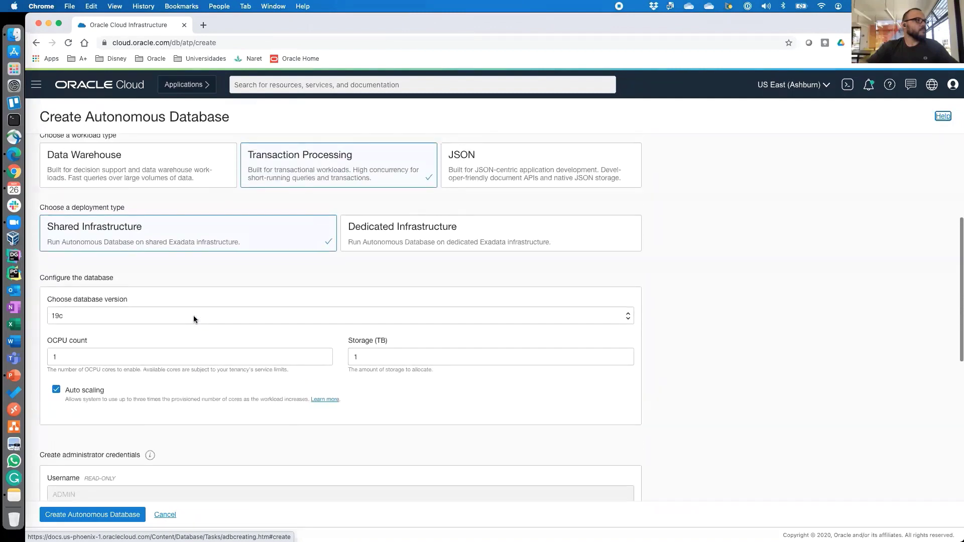
{"action": "scroll", "coordinate": [193, 319], "scroll_direction": "up", "scroll_amount": 1}
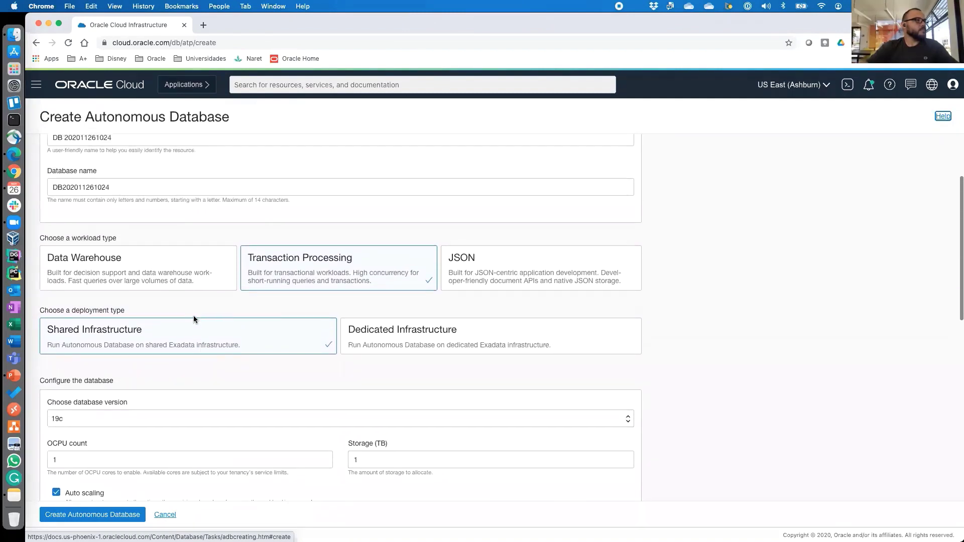
{"action": "scroll", "coordinate": [194, 318], "scroll_direction": "down", "scroll_amount": 1}
{"action": "scroll", "coordinate": [194, 318], "scroll_direction": "down", "scroll_amount": 2}
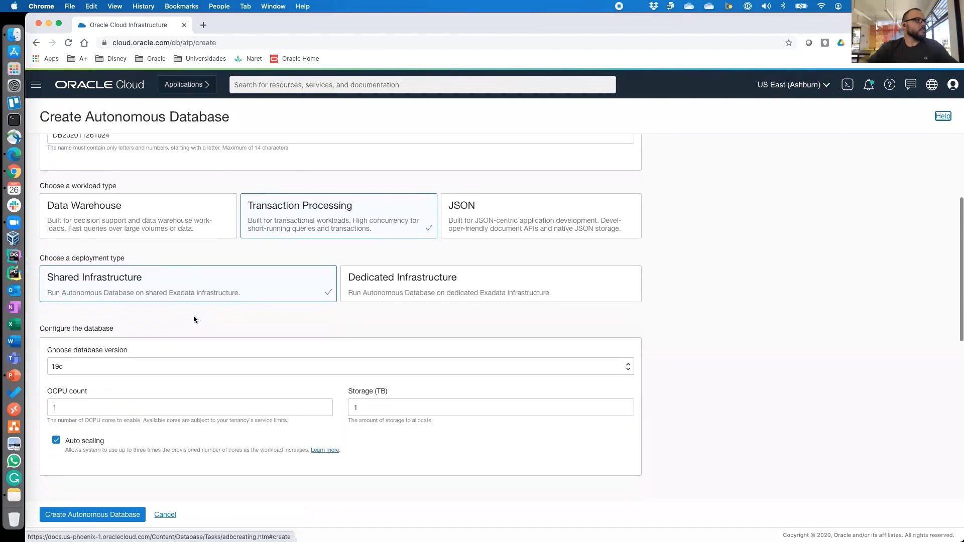
{"action": "scroll", "coordinate": [194, 319], "scroll_direction": "down", "scroll_amount": 3}
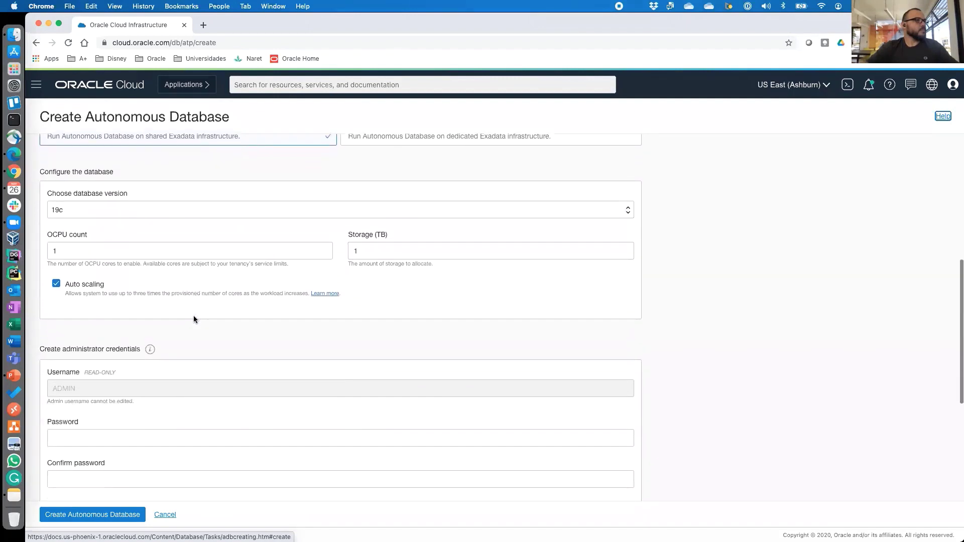
{"action": "scroll", "coordinate": [194, 318], "scroll_direction": "down", "scroll_amount": 5}
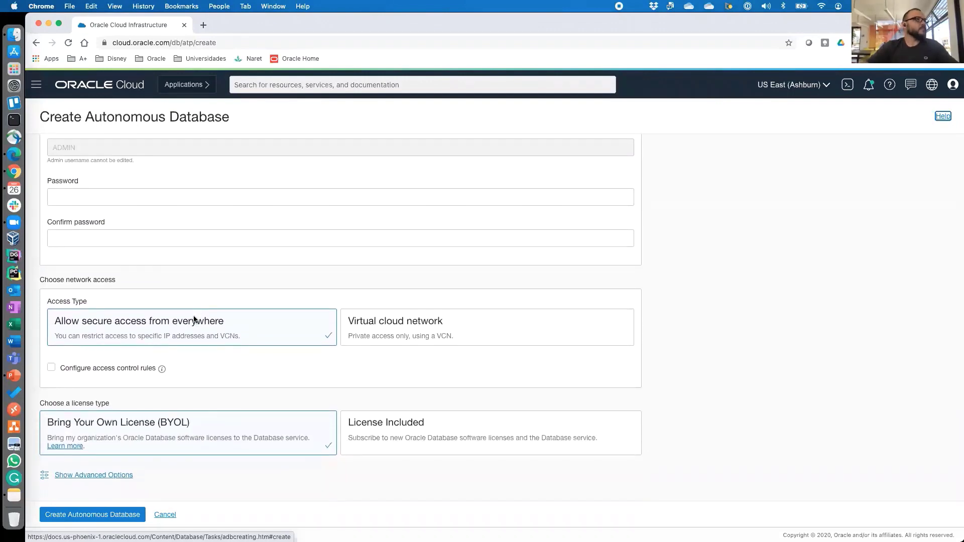
{"action": "scroll", "coordinate": [194, 319], "scroll_direction": "up", "scroll_amount": 10}
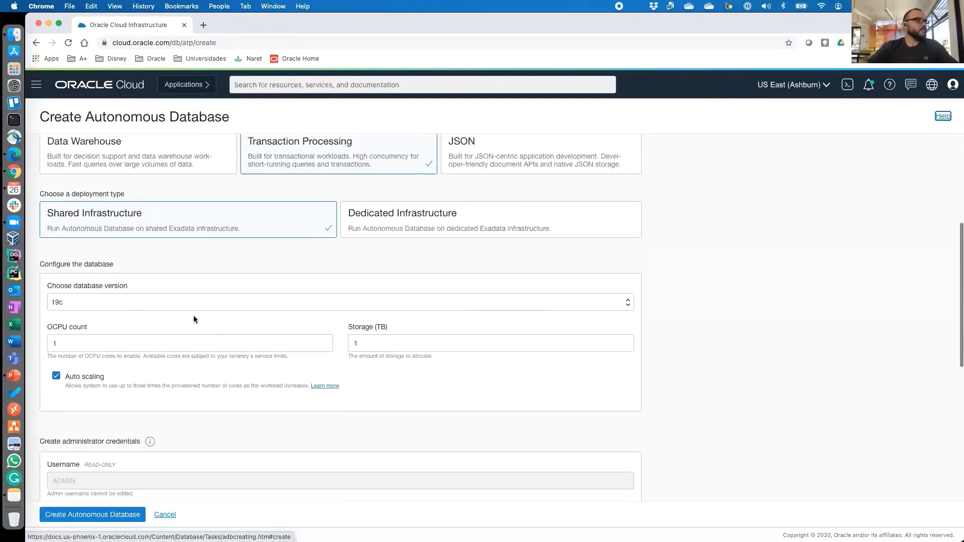
{"action": "scroll", "coordinate": [194, 319], "scroll_direction": "up", "scroll_amount": 4}
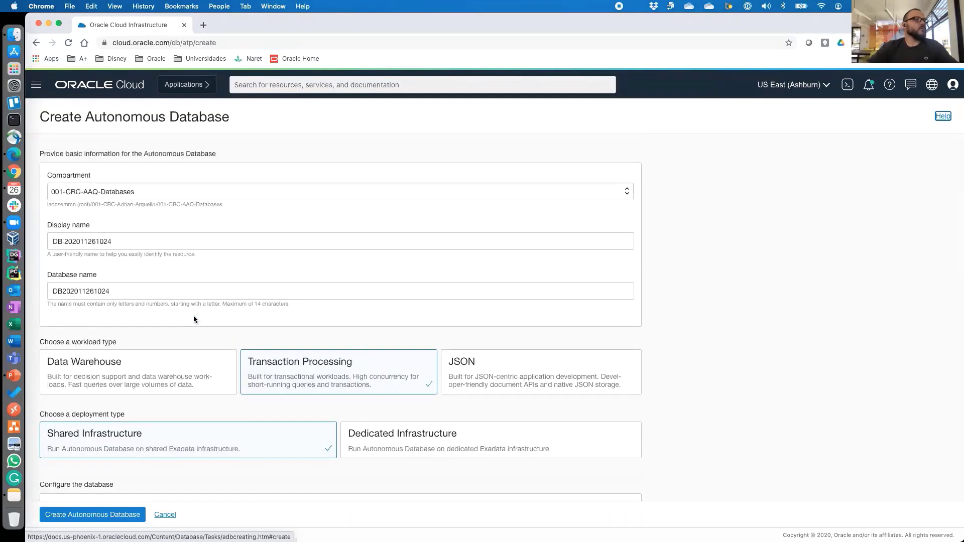
Leave the creation form and open the details of the existing transaction processing database 001-CRC-AAQ-ATP-001.
{"action": "left_click", "coordinate": [100, 84]}
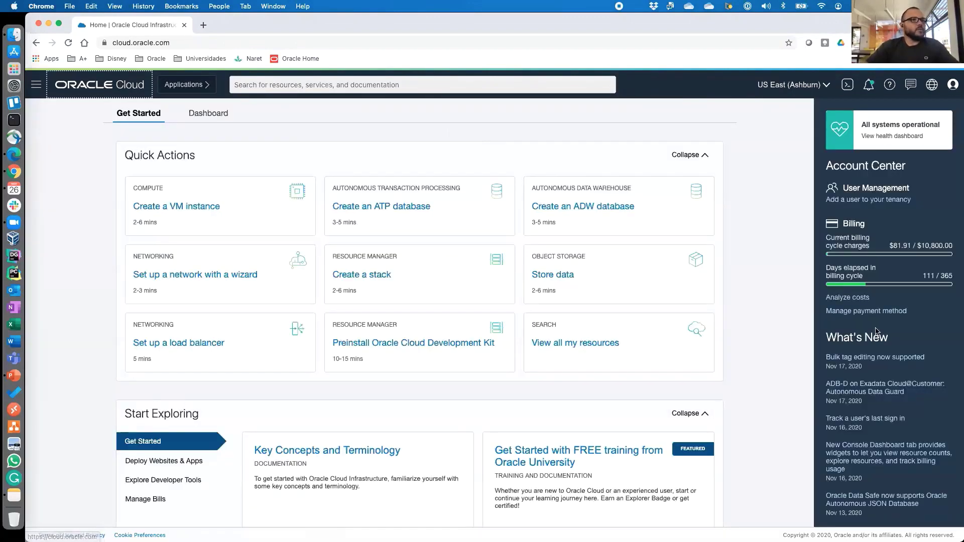
{"action": "left_click", "coordinate": [37, 85]}
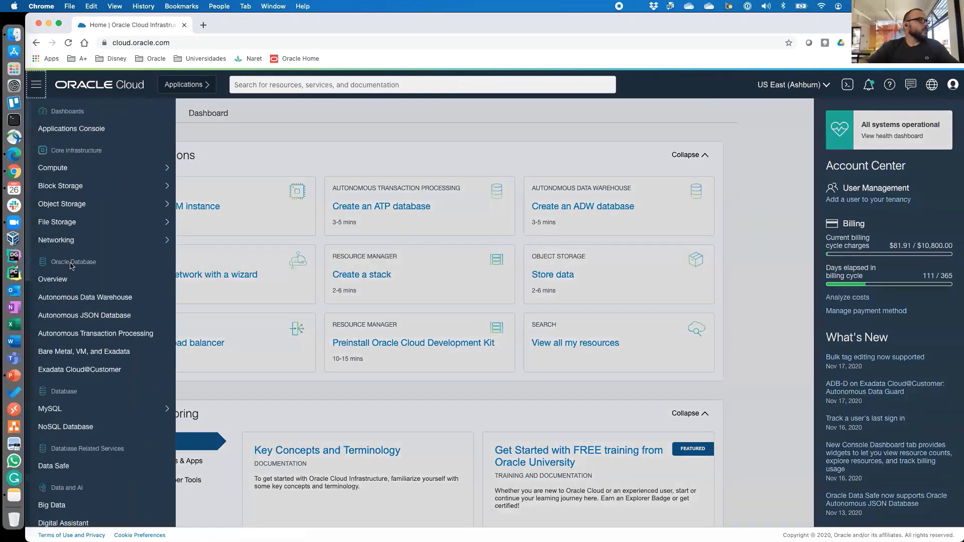
{"action": "left_click", "coordinate": [100, 336]}
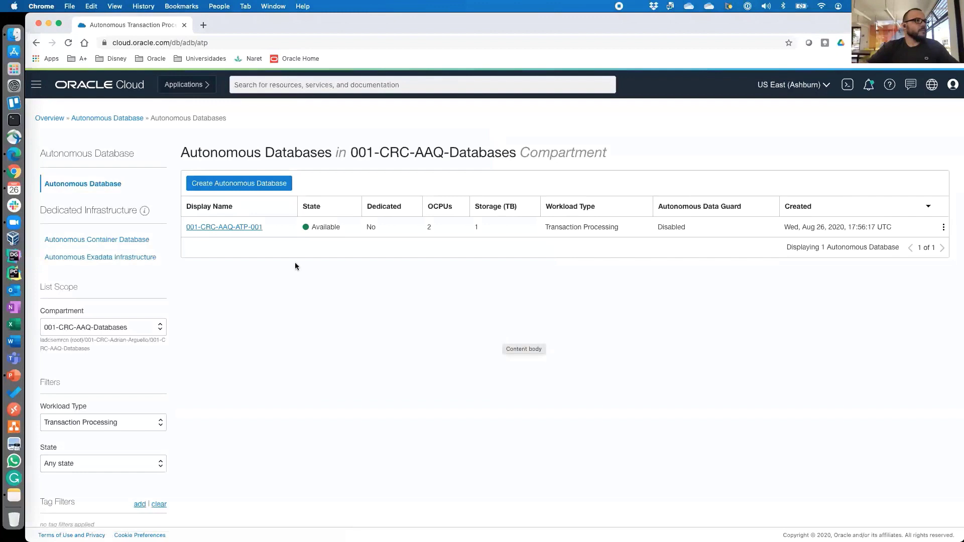
{"action": "left_click", "coordinate": [211, 228]}
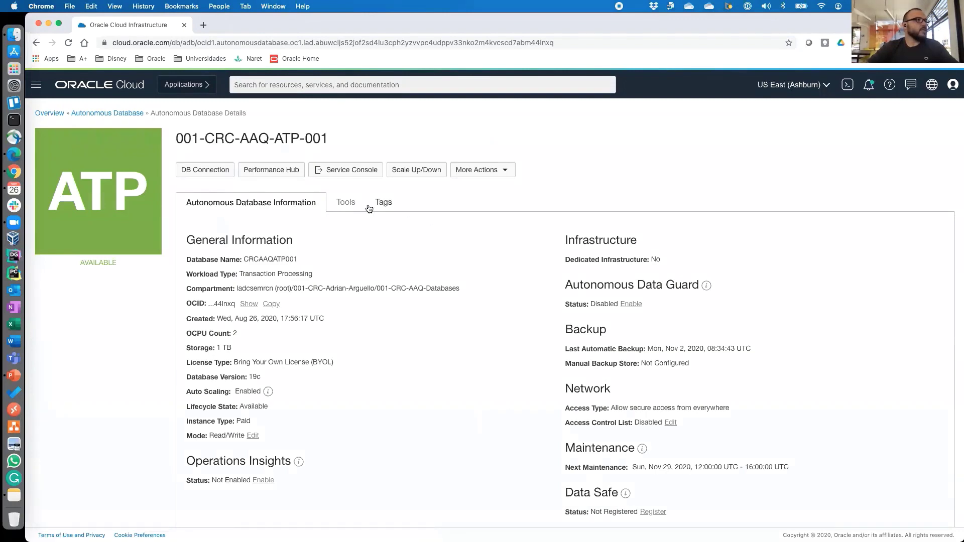
Launch Oracle APEX from the database's developer tools and go to the Administration Services sign-in.
{"action": "left_click", "coordinate": [350, 206]}
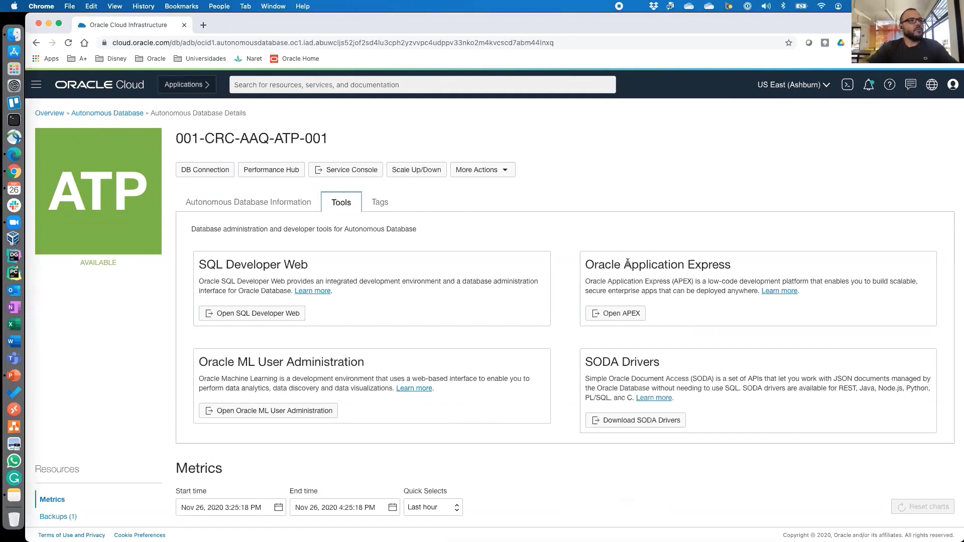
{"action": "left_click", "coordinate": [628, 314]}
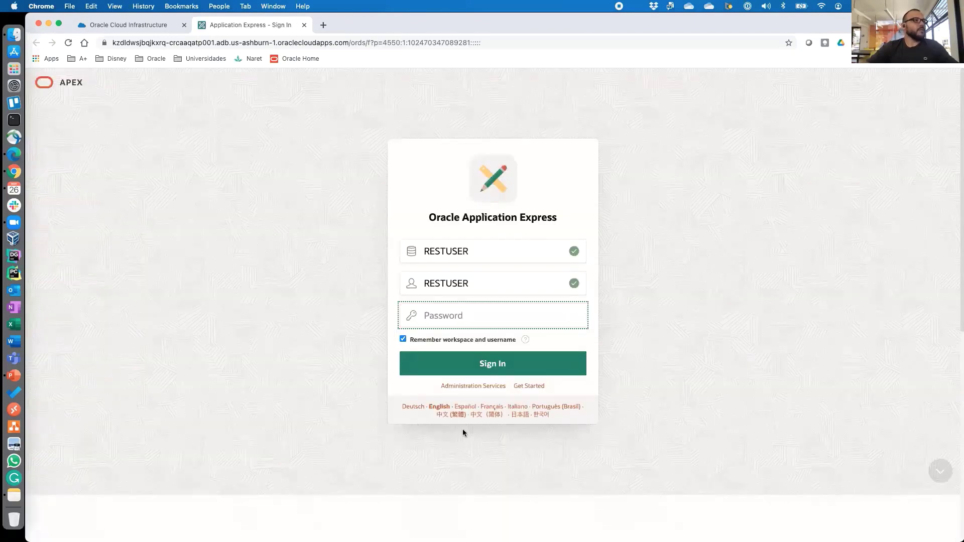
{"action": "left_click", "coordinate": [473, 386]}
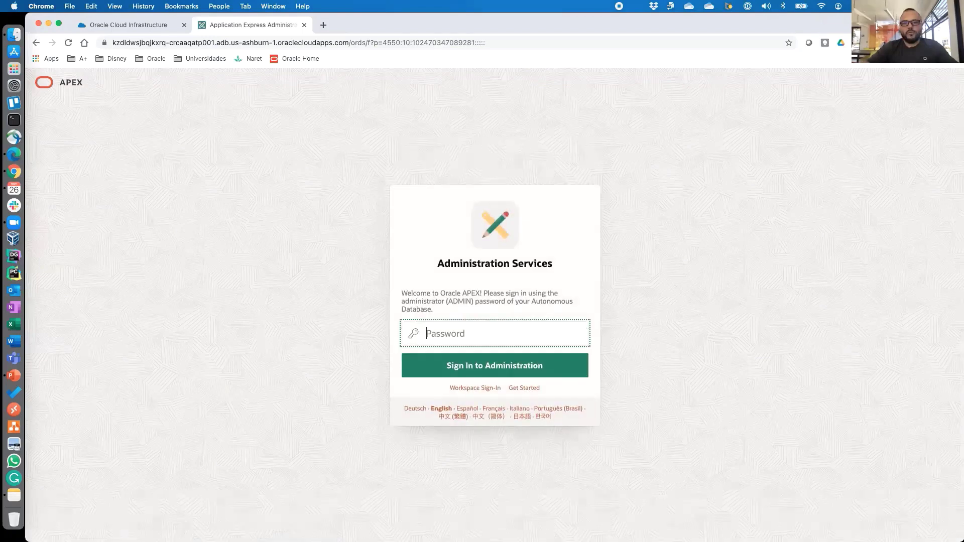
Enter the administrator password and sign in to APEX Administration Services.
{"action": "left_click", "coordinate": [14, 495]}
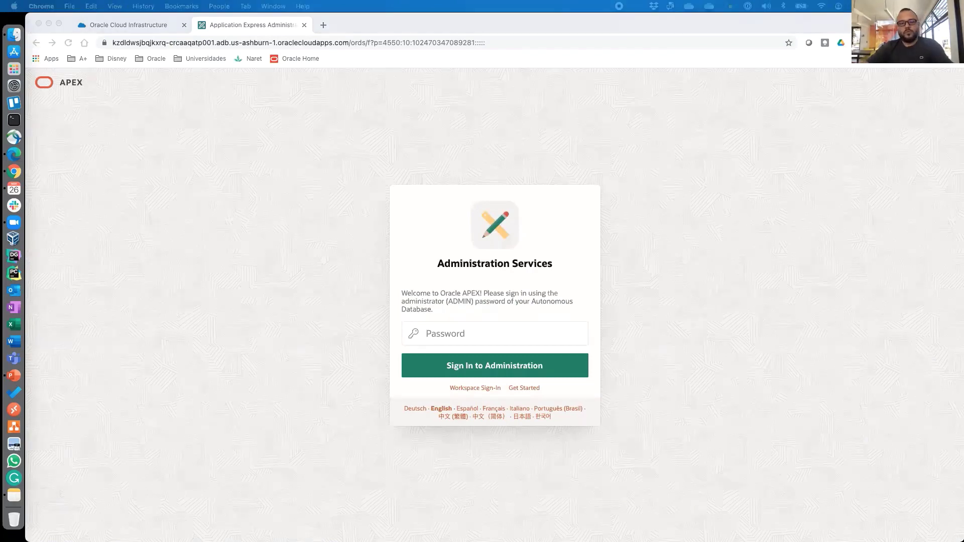
{"action": "left_click", "coordinate": [269, 318]}
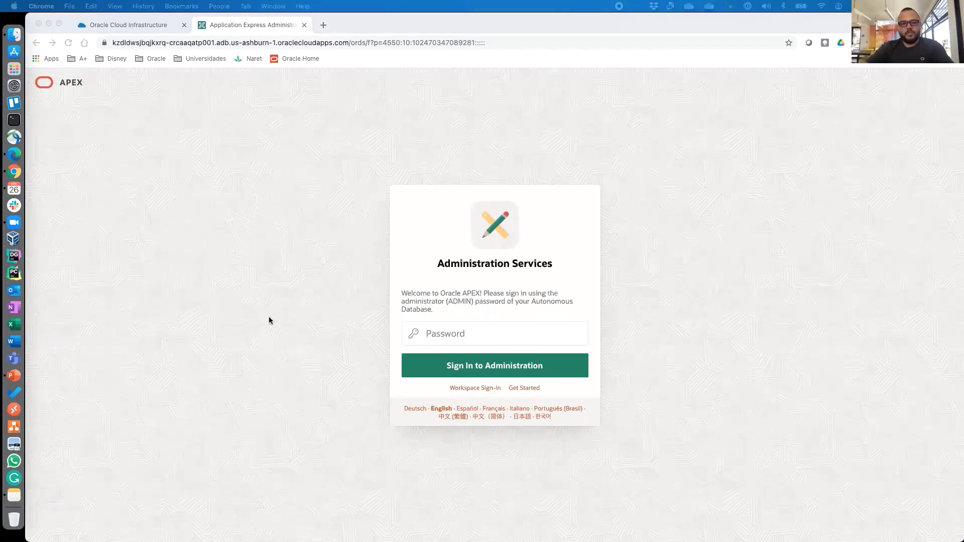
{"action": "left_click", "coordinate": [526, 335]}
{"action": "key", "text": "super+v"}
{"action": "left_click", "coordinate": [506, 374]}
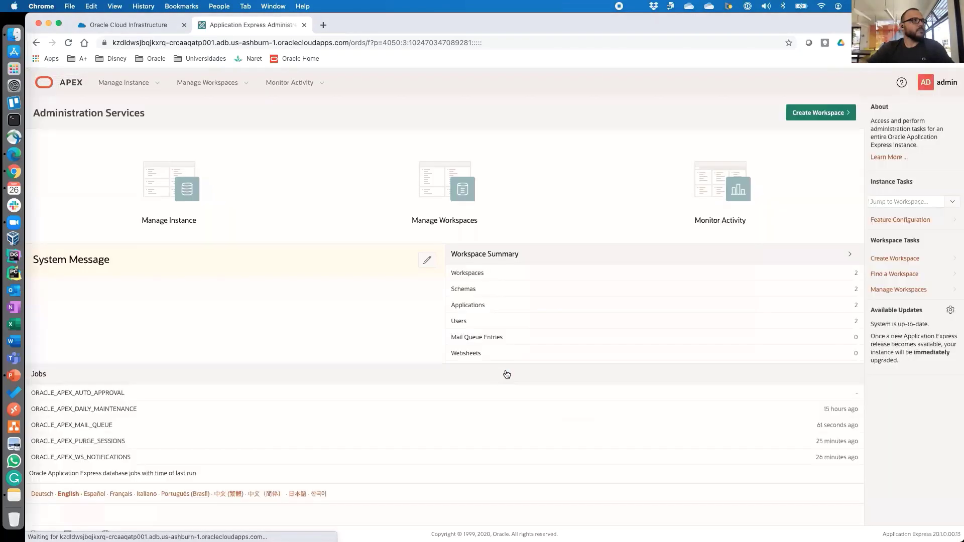
Create an APEX workspace named RESTUSER01 with database user RESTUSER01, filling in the database user's password.
{"action": "left_click", "coordinate": [820, 113]}
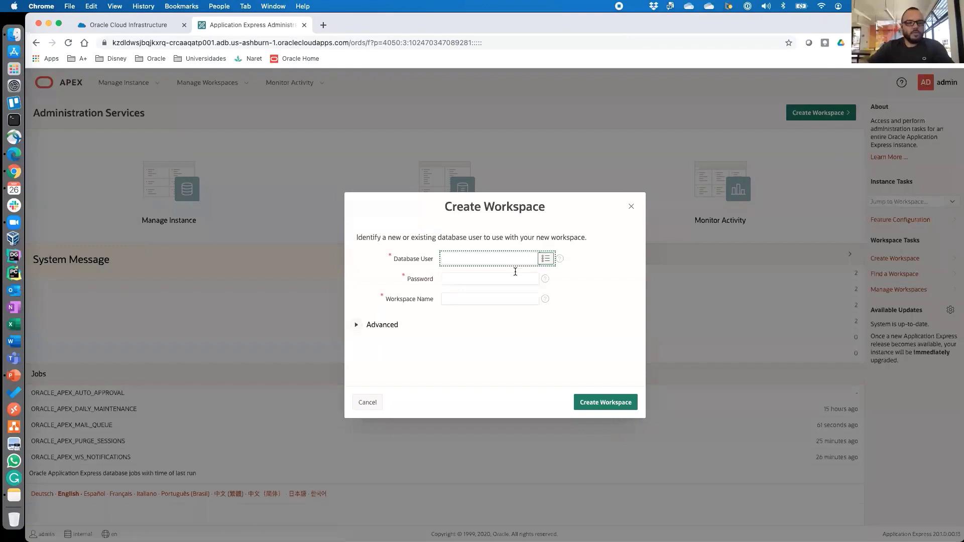
{"action": "type", "text": "A"}
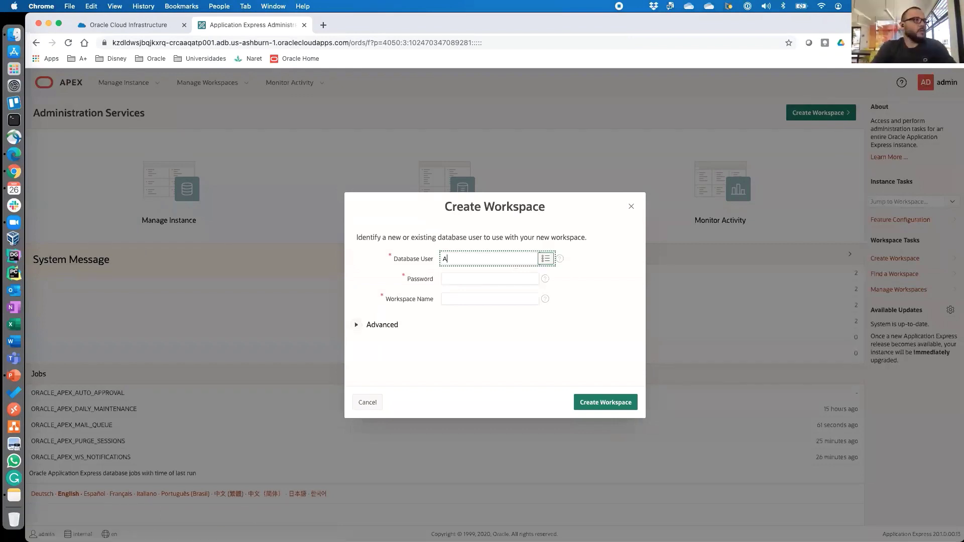
{"action": "key", "text": "BackSpace"}
{"action": "type", "text": "REST"}
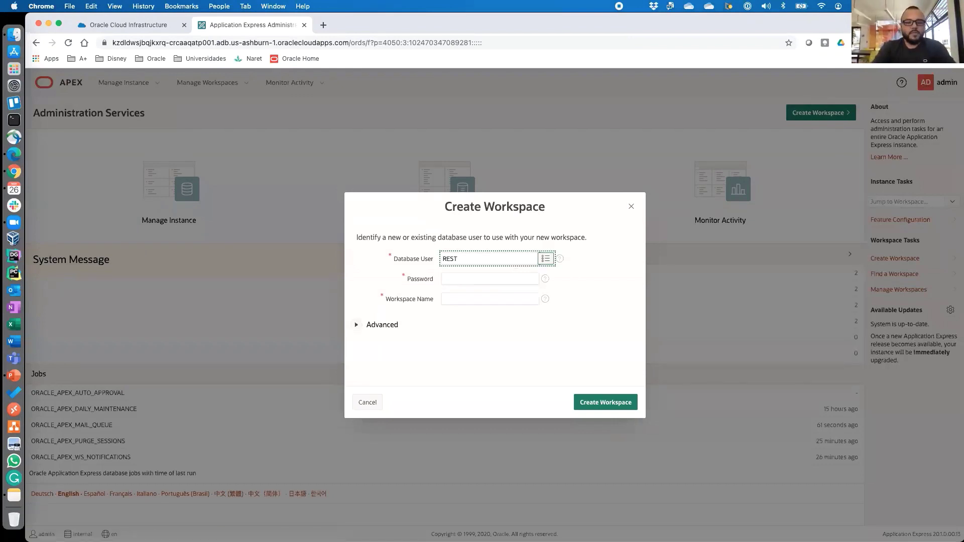
{"action": "type", "text": "USER0"}
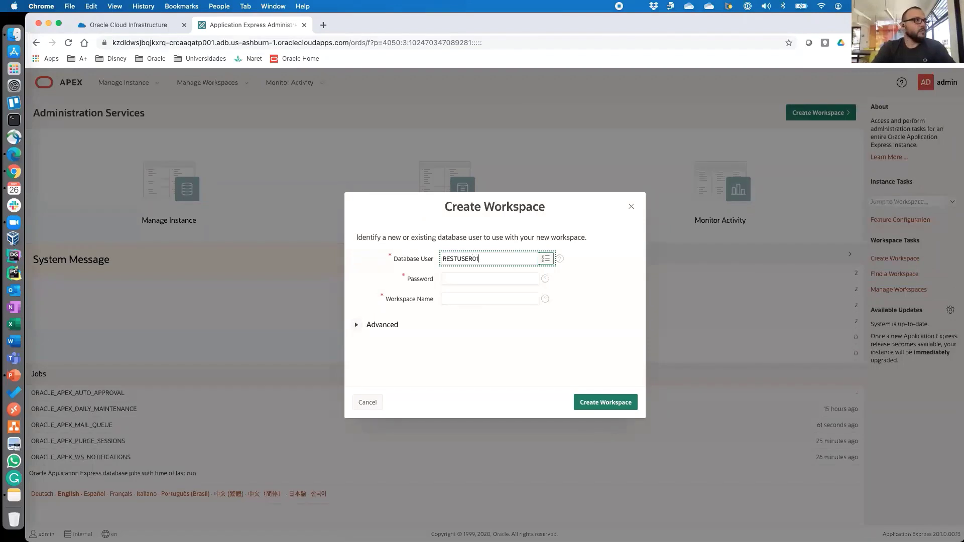
{"action": "type", "text": "1"}
{"action": "key", "text": "Tab"}
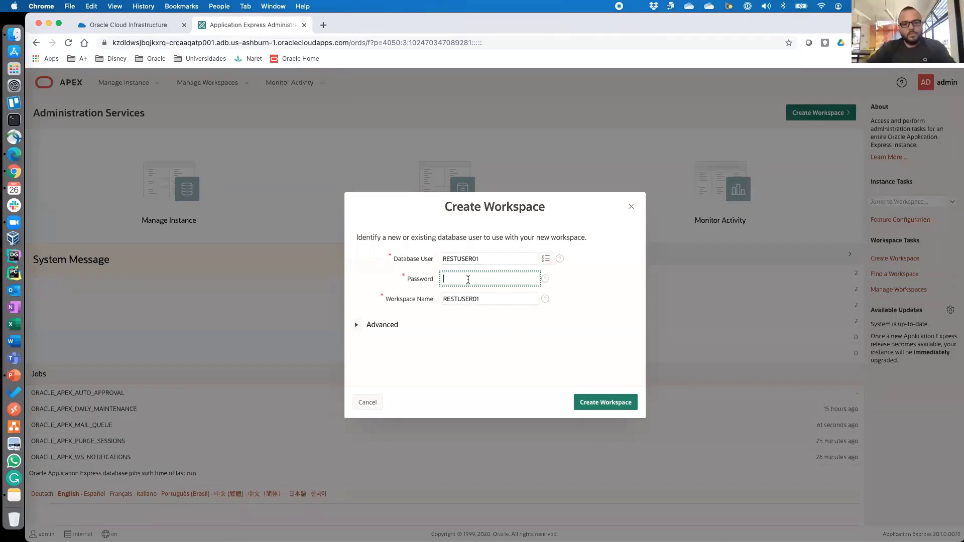
{"action": "key", "text": "super+v"}
{"action": "left_click", "coordinate": [472, 320]}
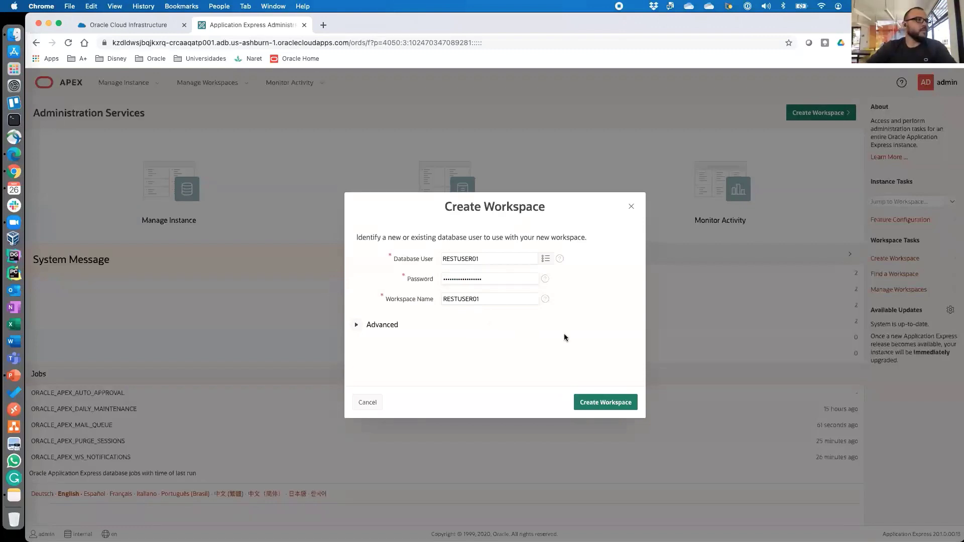
{"action": "left_click", "coordinate": [616, 403]}
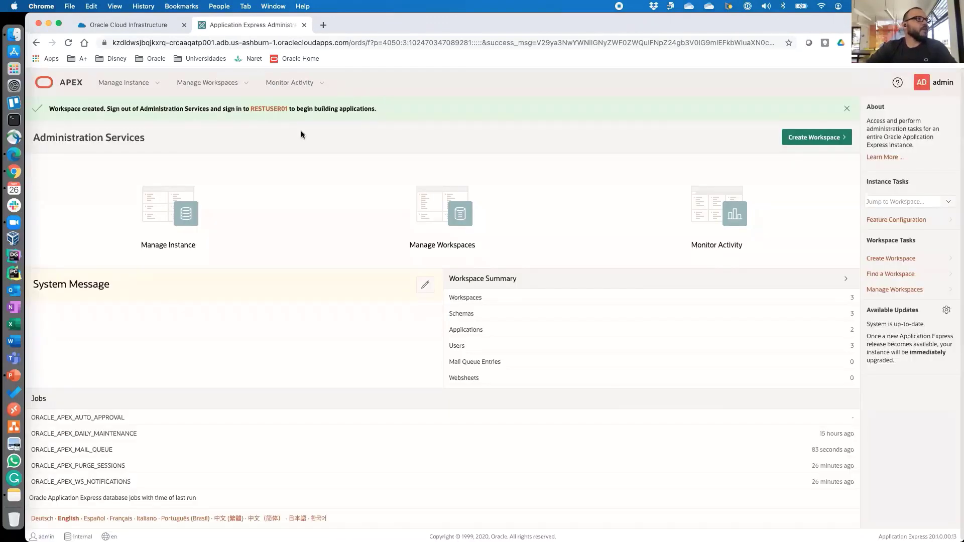
Sign in to the RESTUSER01 workspace with the account password, declining to save the login in the password manager.
{"action": "left_click", "coordinate": [269, 109]}
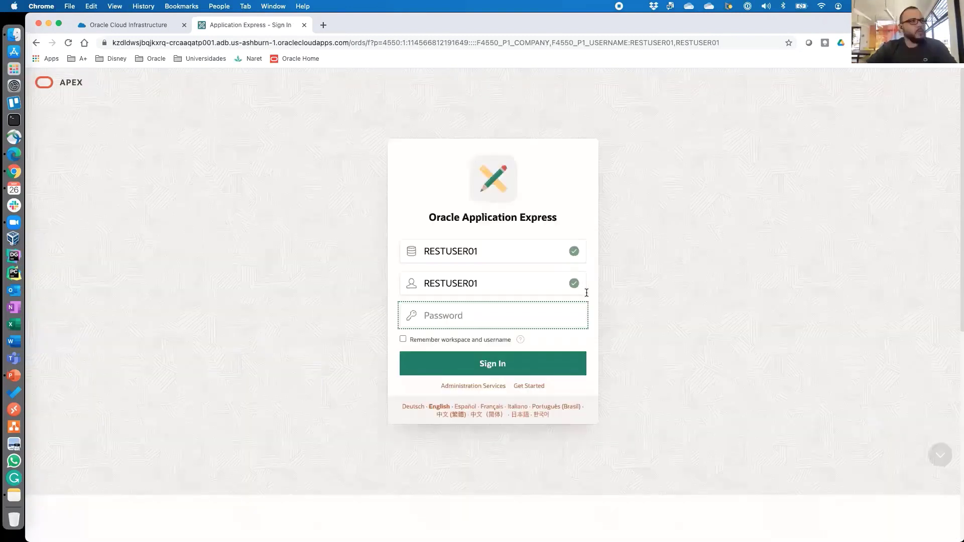
{"action": "key", "text": "super+v"}
{"action": "left_click", "coordinate": [403, 340]}
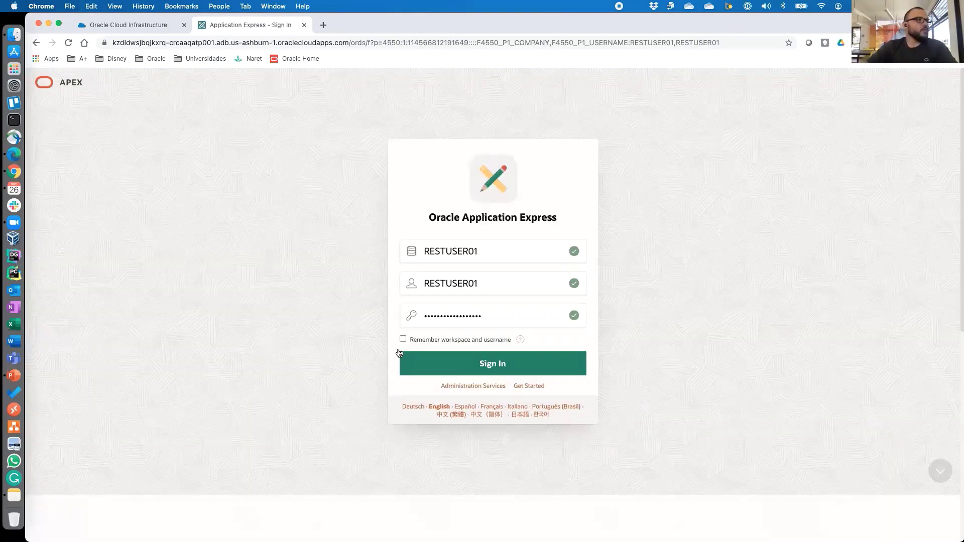
{"action": "left_click", "coordinate": [460, 368]}
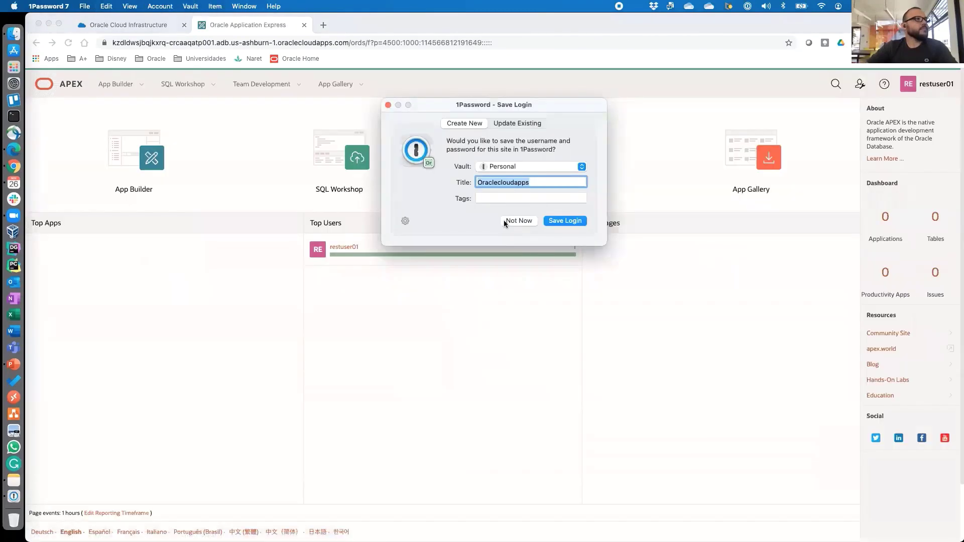
{"action": "left_click", "coordinate": [505, 220]}
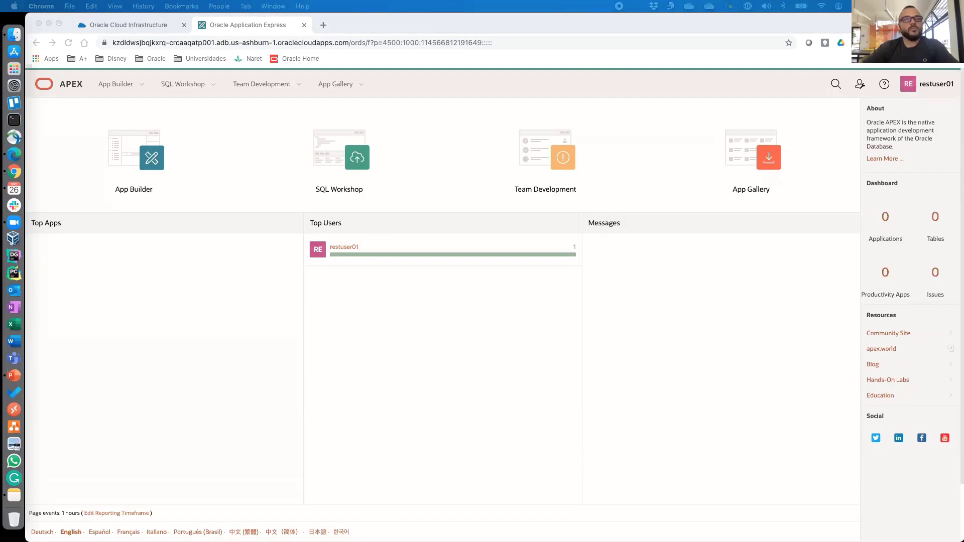
{"action": "left_click", "coordinate": [324, 26]}
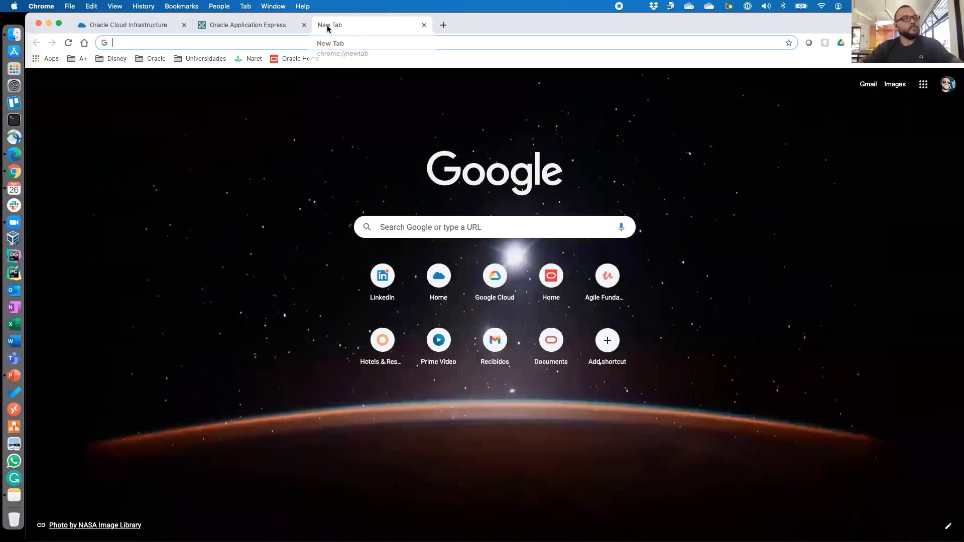
{"action": "type", "text": "https://api.covid19api.com/summary"}
{"action": "left_click", "coordinate": [219, 103]}
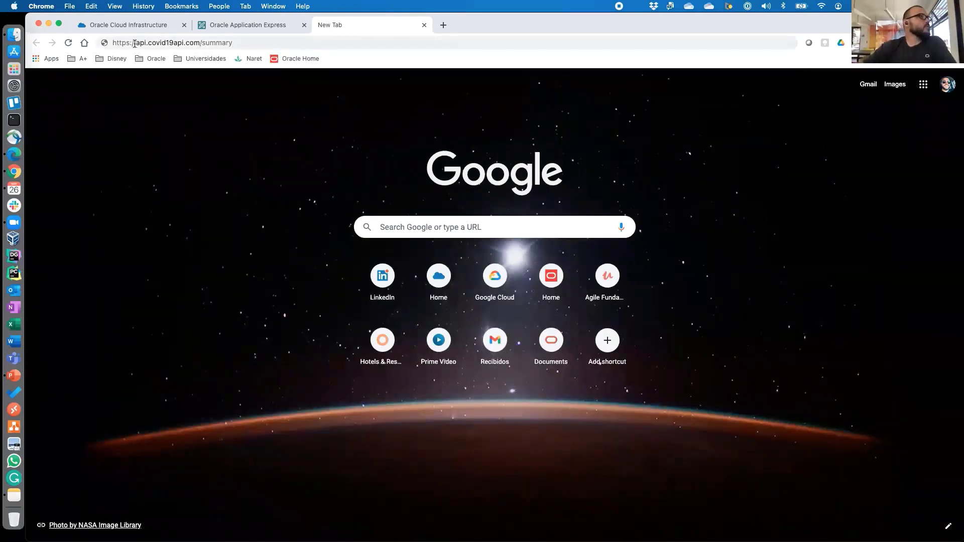
{"action": "left_click_drag", "start_coordinate": [135, 43], "coordinate": [253, 44]}
{"action": "left_click", "coordinate": [253, 43]}
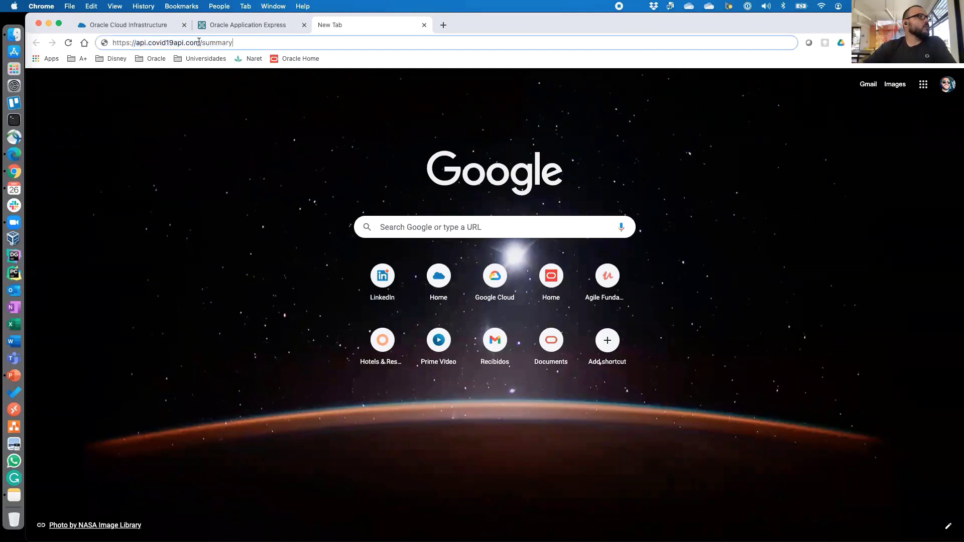
{"action": "left_click_drag", "start_coordinate": [147, 43], "coordinate": [267, 44]}
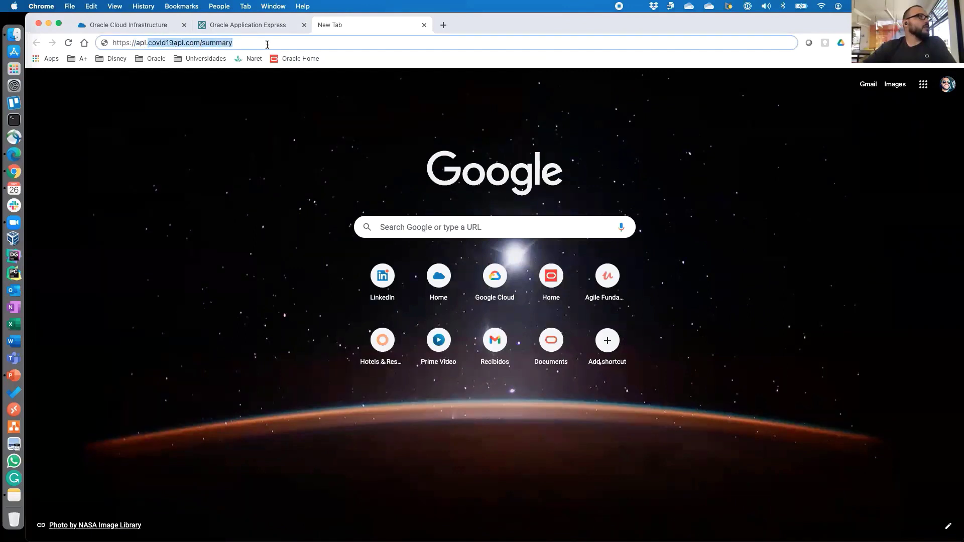
{"action": "left_click", "coordinate": [267, 44]}
{"action": "key", "text": "Return"}
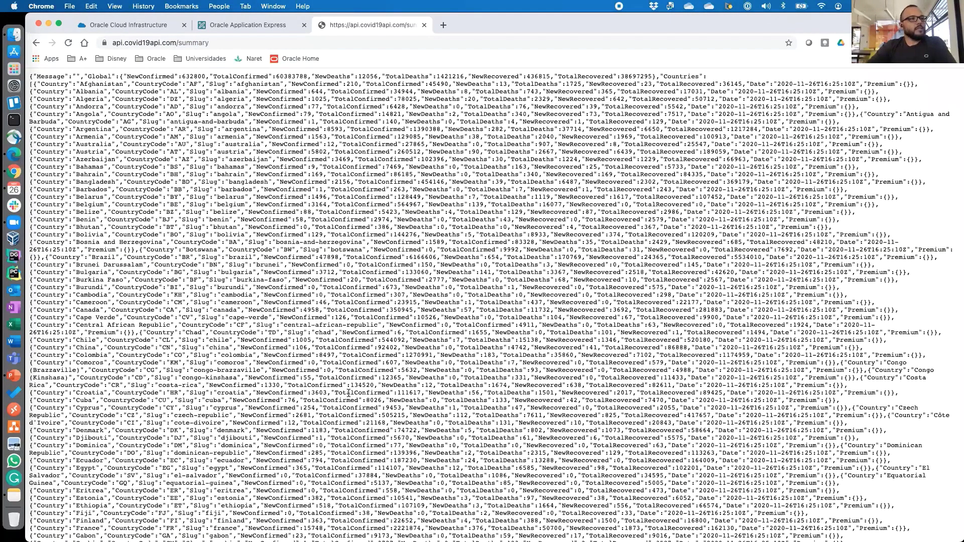
Examine the JSON response of the summary endpoint, including its per-country records and the resource name in the address.
{"action": "scroll", "coordinate": [349, 393], "scroll_direction": "down", "scroll_amount": 10}
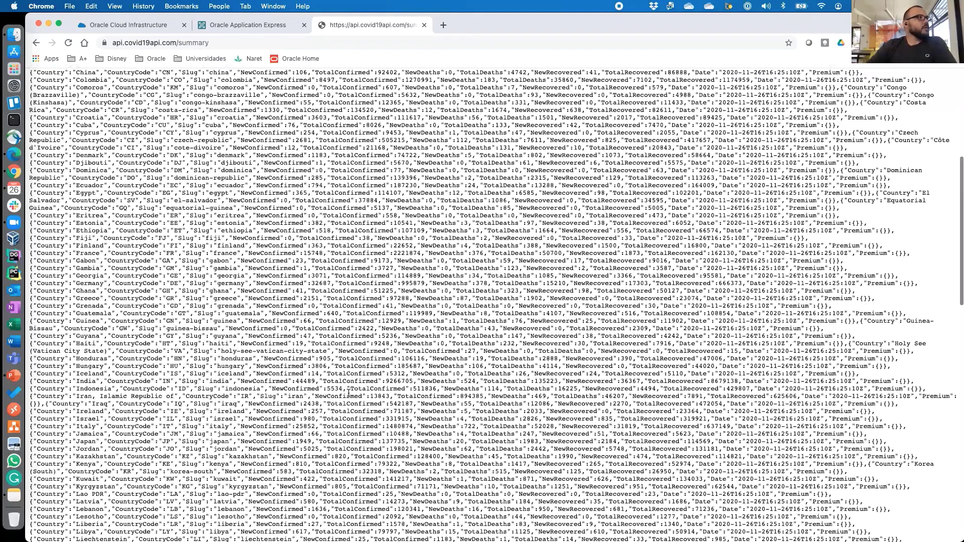
{"action": "scroll", "coordinate": [348, 393], "scroll_direction": "down", "scroll_amount": 10}
{"action": "scroll", "coordinate": [58, 72], "scroll_direction": "up", "scroll_amount": 20}
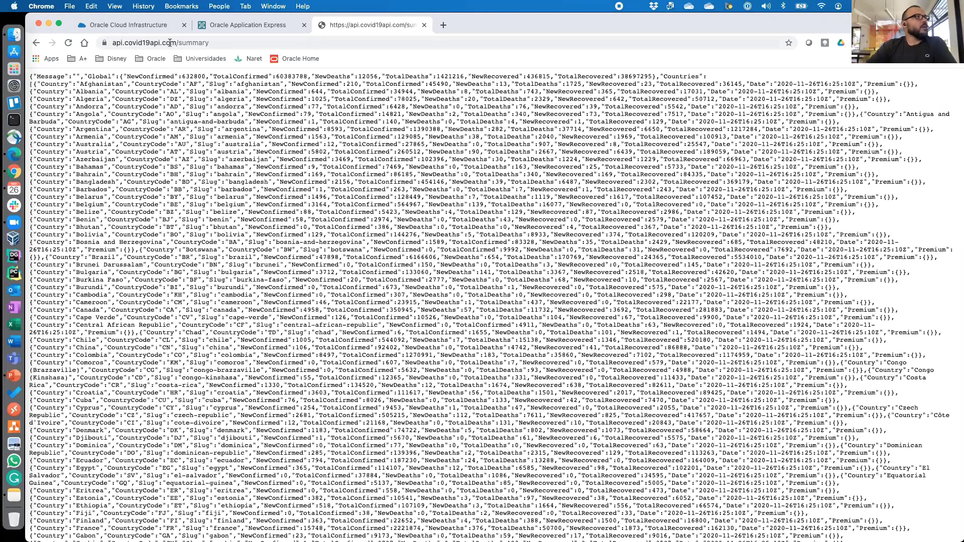
{"action": "left_click", "coordinate": [244, 42]}
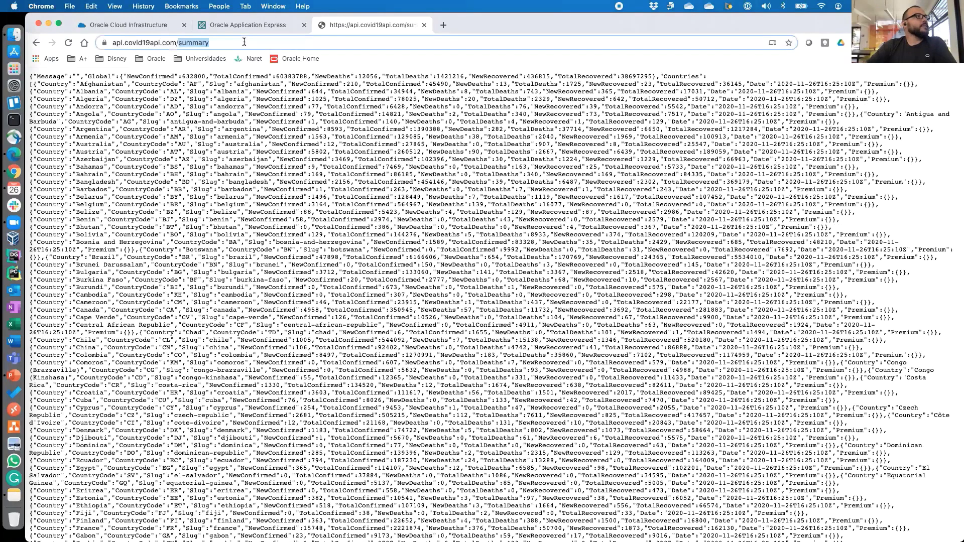
{"action": "double_click", "coordinate": [244, 42]}
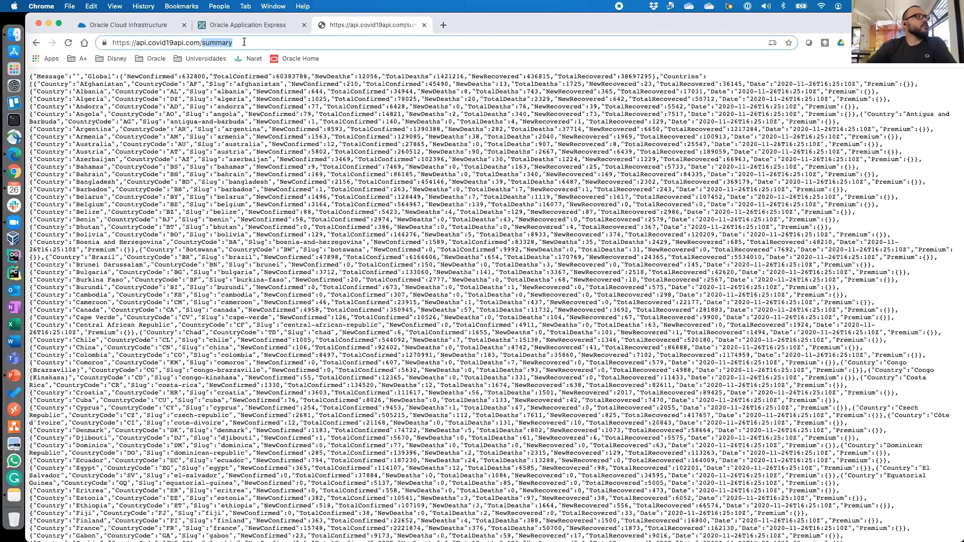
{"action": "left_click", "coordinate": [271, 116]}
{"action": "left_click_drag", "start_coordinate": [238, 96], "coordinate": [397, 475]}
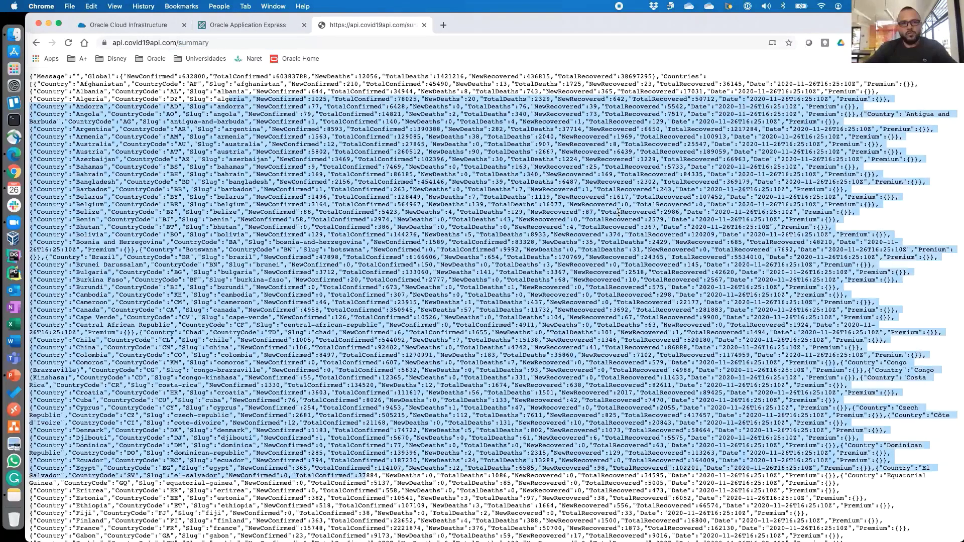
{"action": "left_click_drag", "start_coordinate": [619, 212], "coordinate": [619, 212]}
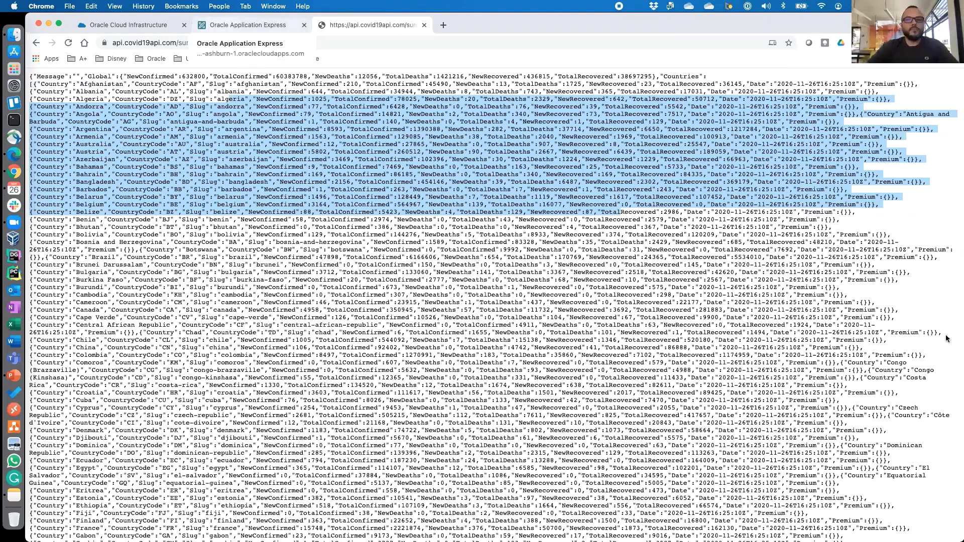
Return to the APEX workspace and start a new application named Servicios REST 3eros.
{"action": "key", "text": "ctrl+shift+Tab"}
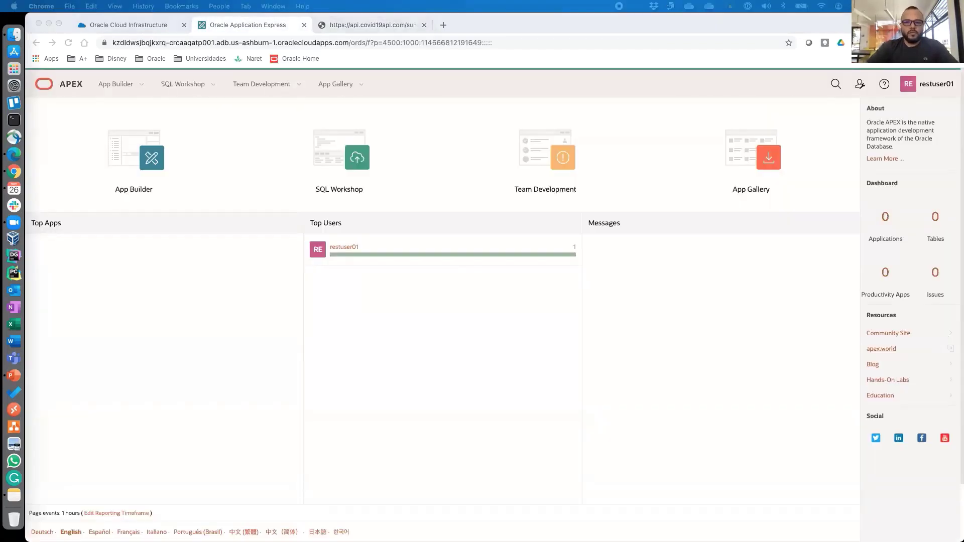
{"action": "left_click", "coordinate": [143, 168]}
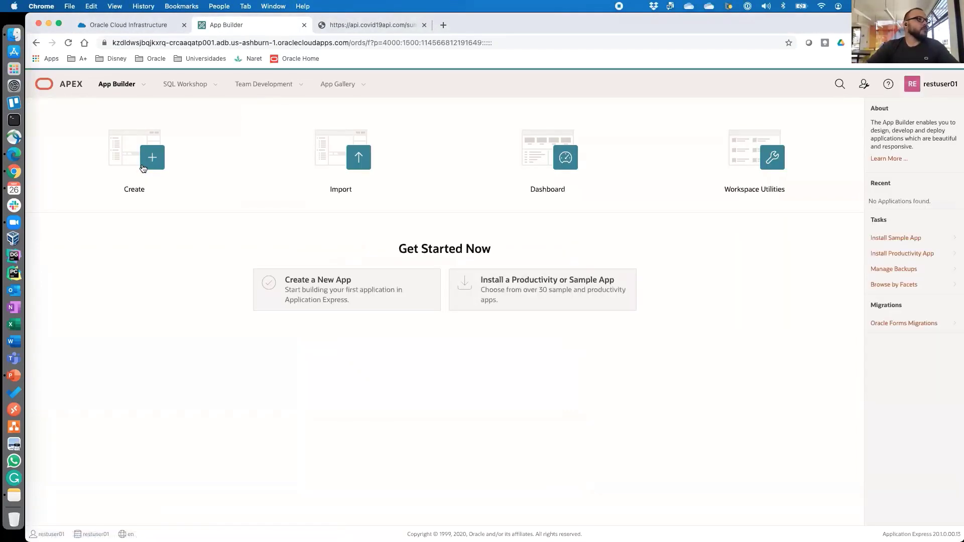
{"action": "left_click", "coordinate": [359, 297]}
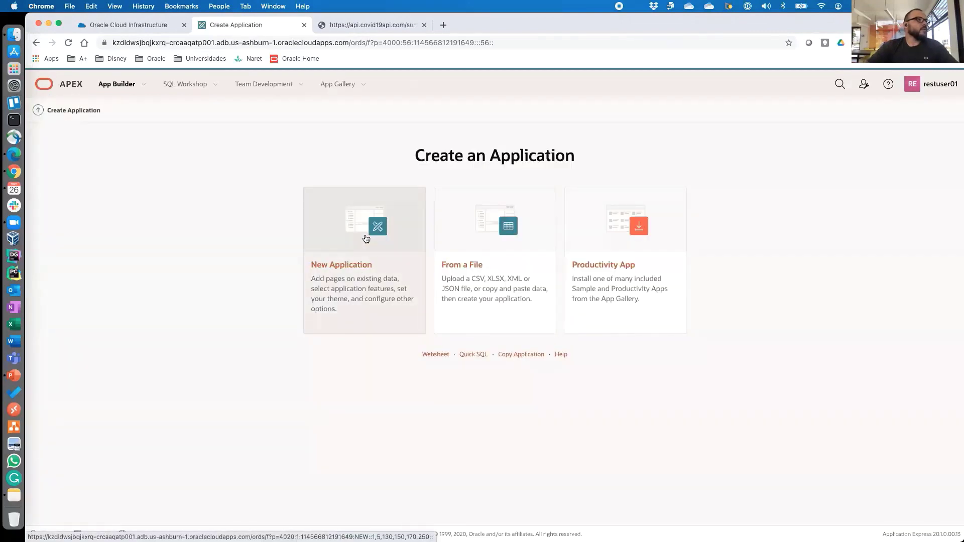
{"action": "left_click", "coordinate": [366, 238]}
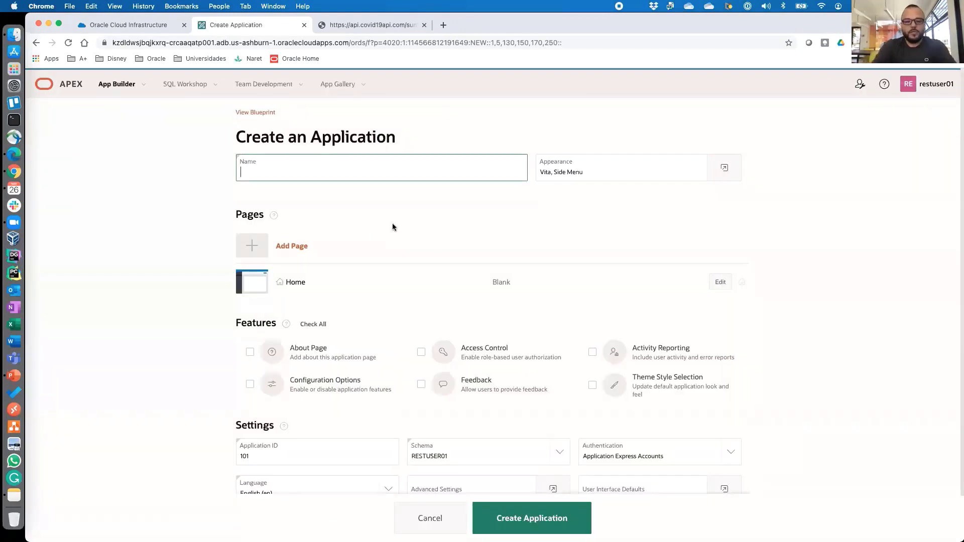
{"action": "type", "text": "ser"}
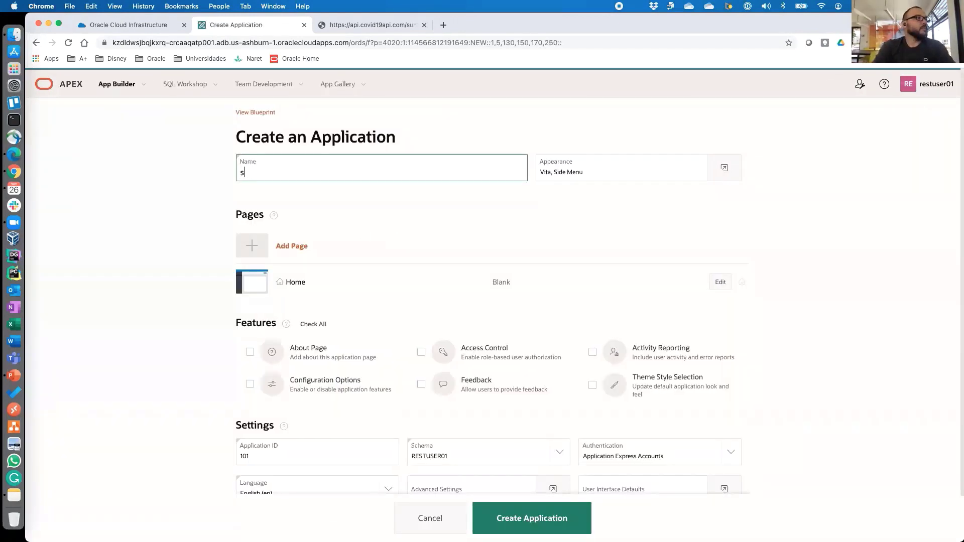
{"action": "key", "text": "BackSpace"}
{"action": "type", "text": "Servicios "}
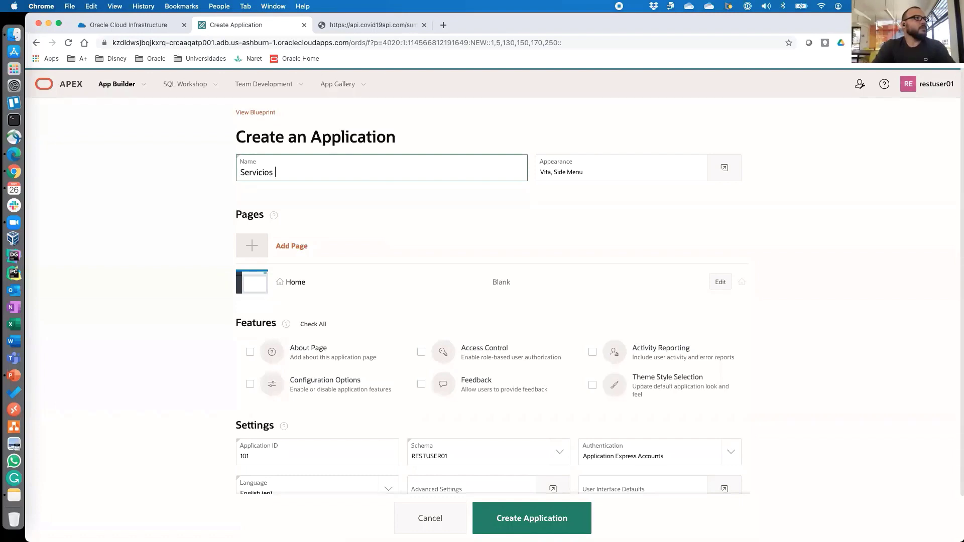
{"action": "type", "text": "REST 3ers"}
{"action": "key", "text": "Tab"}
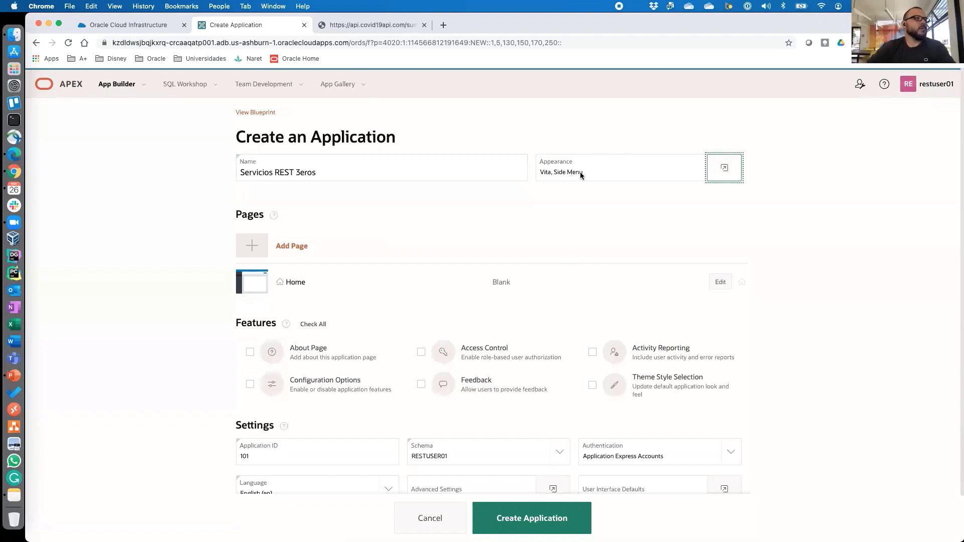
Give the application the Vita - Red theme style and the database icon, and create it.
{"action": "left_click", "coordinate": [726, 172]}
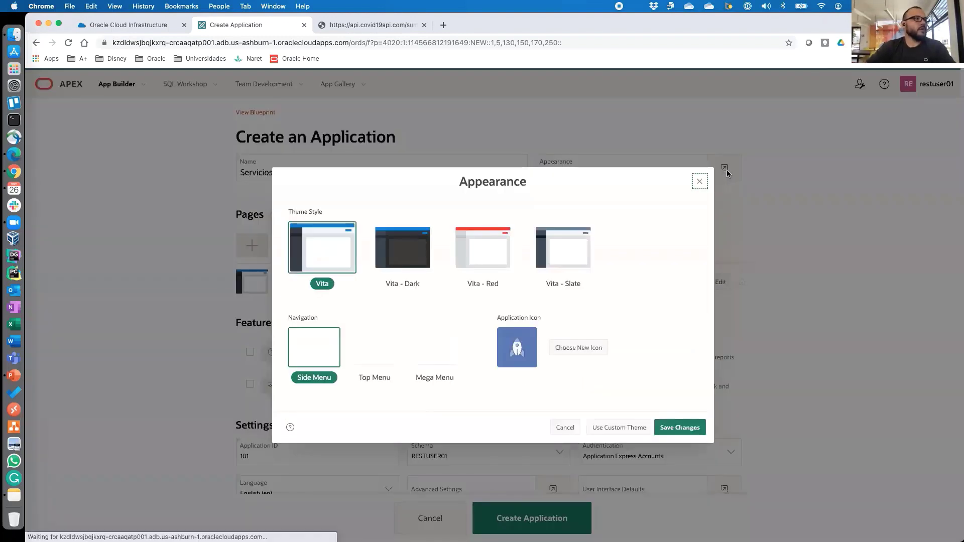
{"action": "left_click", "coordinate": [483, 247]}
{"action": "left_click", "coordinate": [573, 351]}
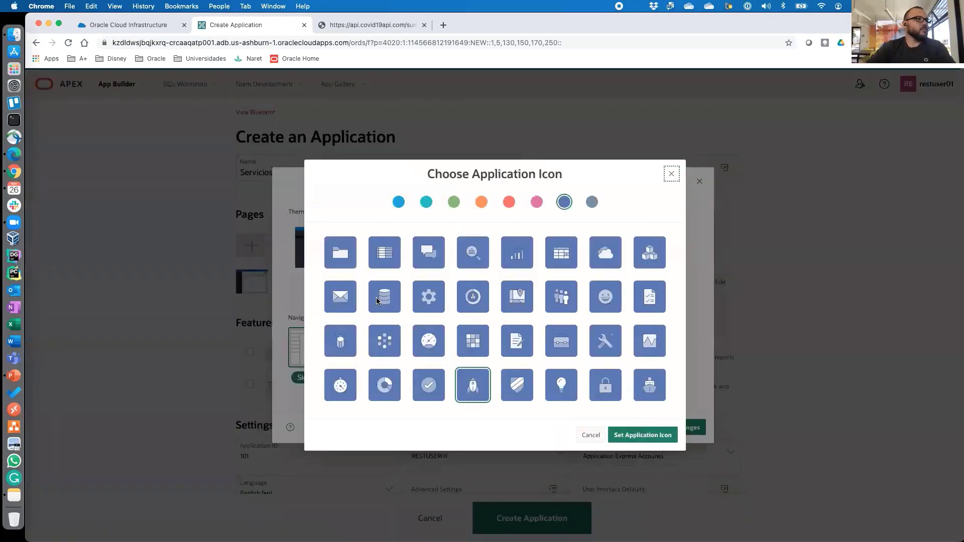
{"action": "left_click", "coordinate": [382, 301]}
{"action": "left_click", "coordinate": [652, 440]}
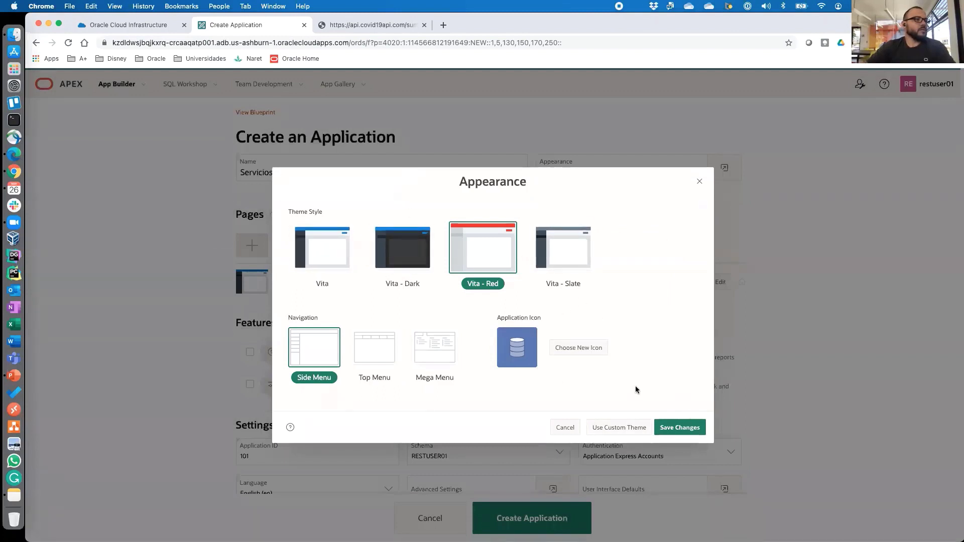
{"action": "left_click", "coordinate": [680, 427]}
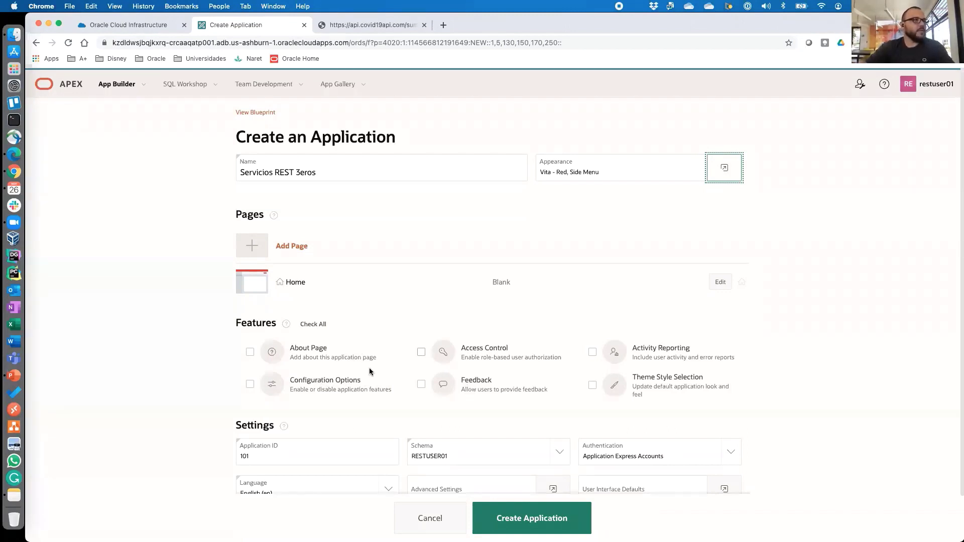
{"action": "scroll", "coordinate": [499, 384], "scroll_direction": "down", "scroll_amount": 2}
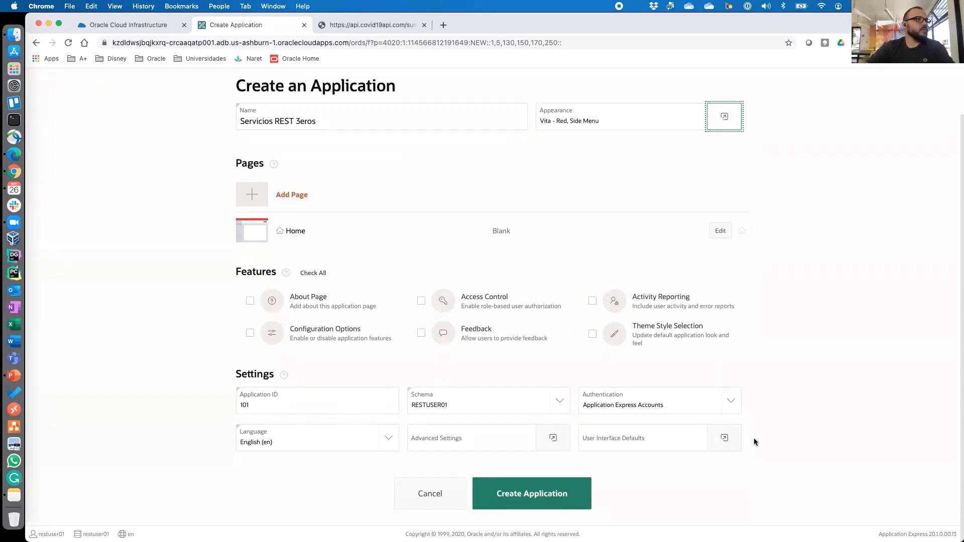
{"action": "left_click", "coordinate": [504, 500]}
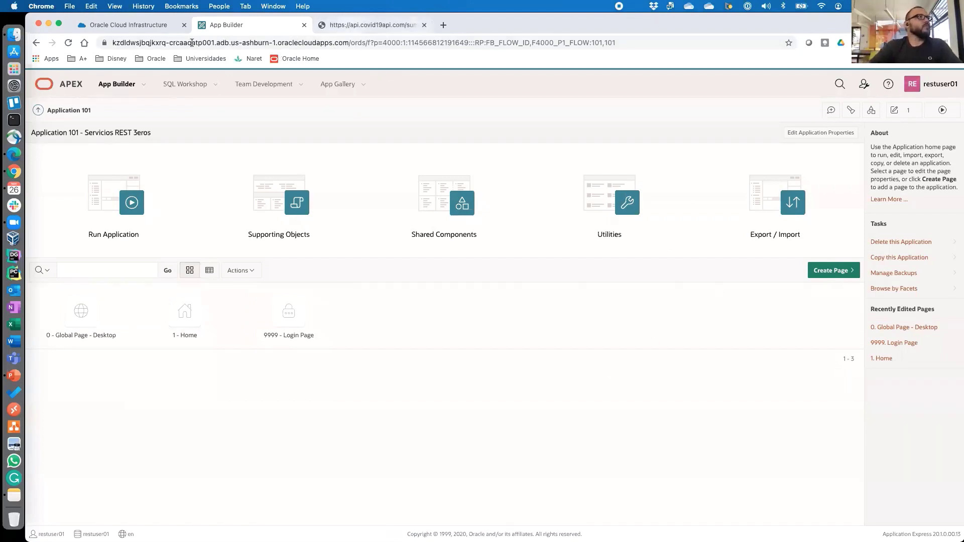
Review the COVID-19 API address in its browser tab and return to the application's home page.
{"action": "key", "text": "ctrl+Tab"}
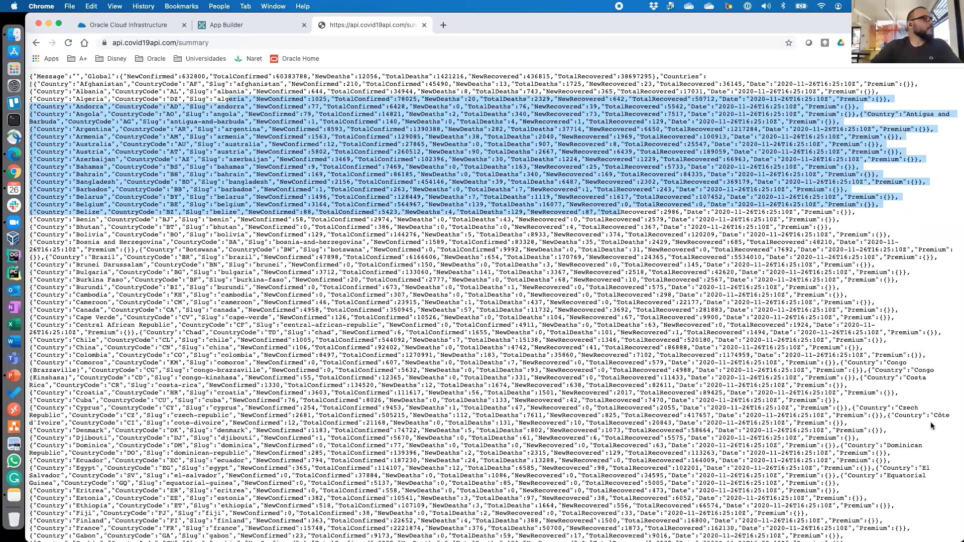
{"action": "left_click", "coordinate": [228, 43]}
{"action": "key", "text": "ctrl+shift+Tab"}
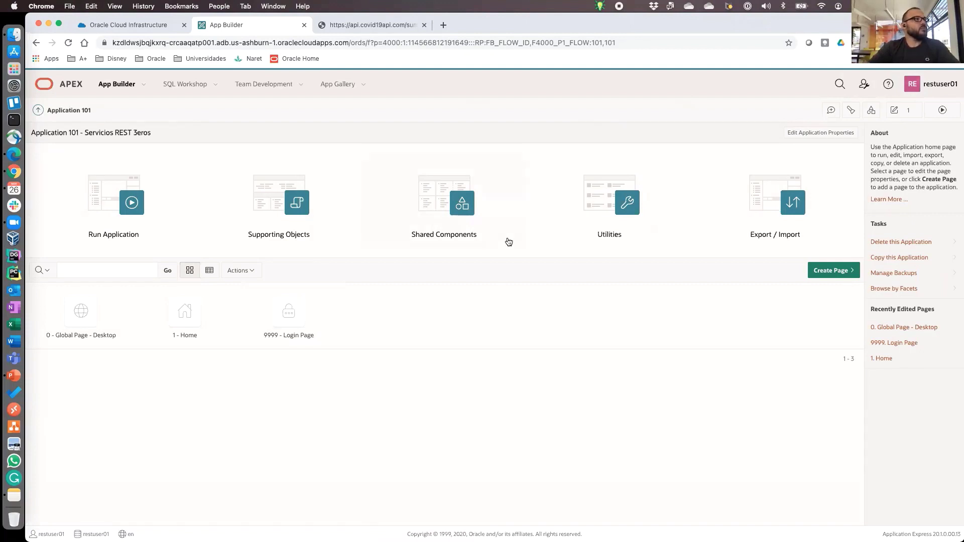
Start a new web source module from scratch in the application's shared components.
{"action": "left_click", "coordinate": [437, 204]}
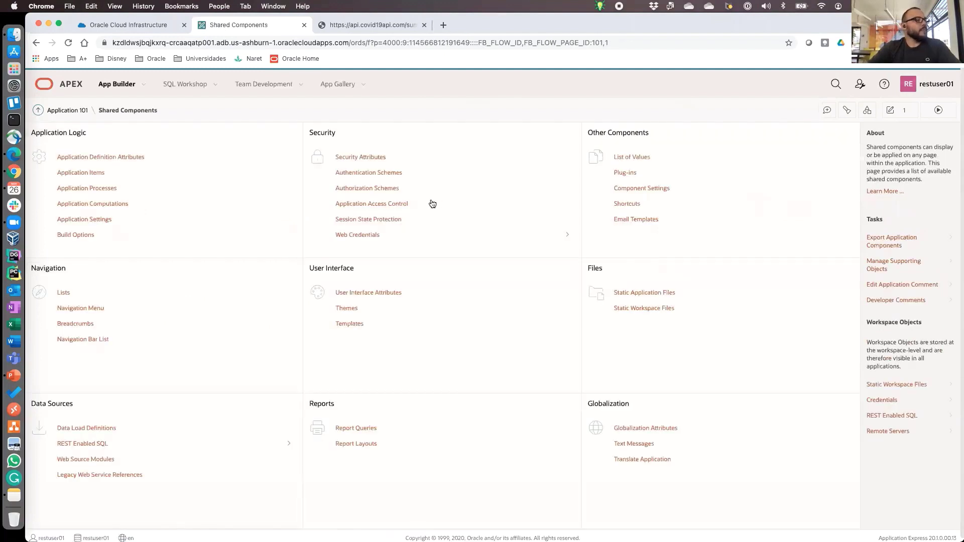
{"action": "left_click", "coordinate": [95, 460]}
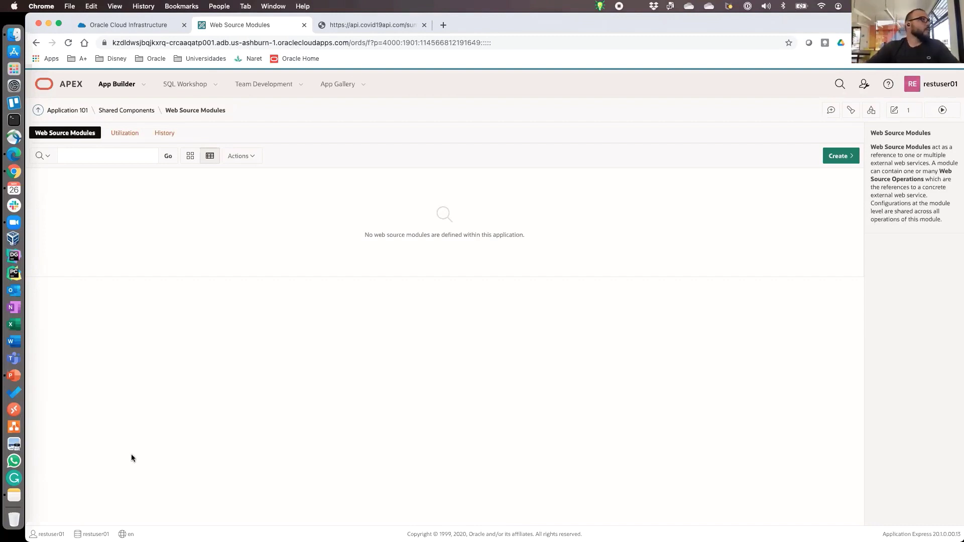
{"action": "left_click", "coordinate": [831, 157]}
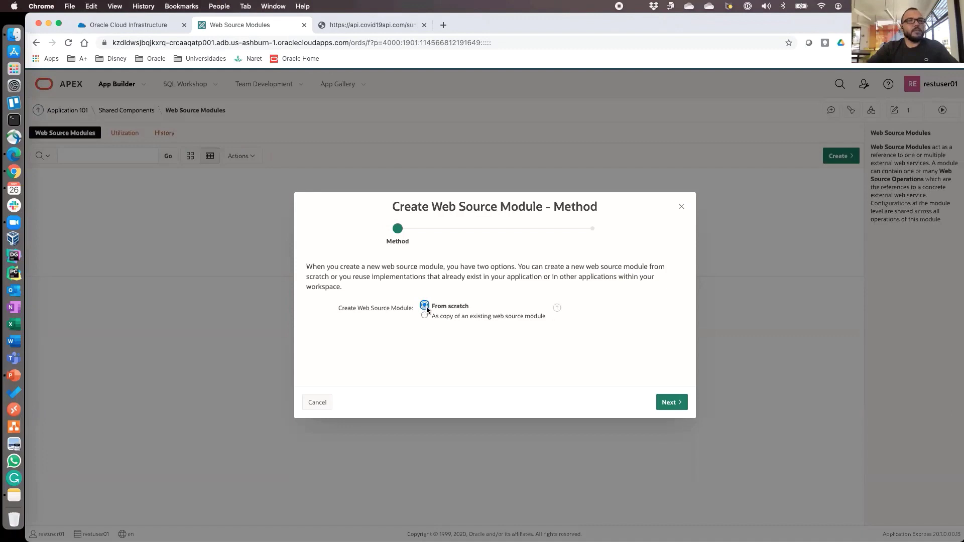
{"action": "left_click", "coordinate": [680, 405]}
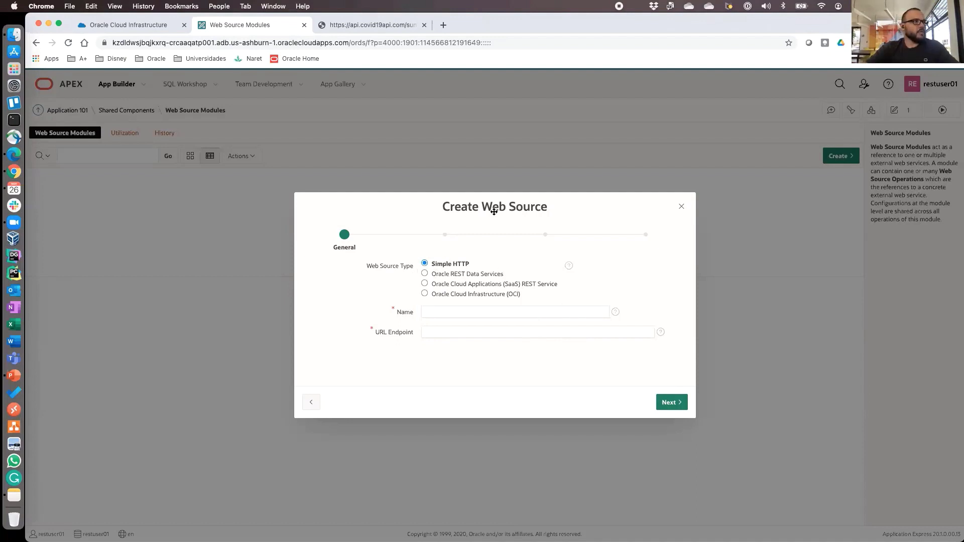
Go through the Oracle REST Data Services, SaaS and OCI web source types and return to Simple HTTP.
{"action": "left_click", "coordinate": [424, 274]}
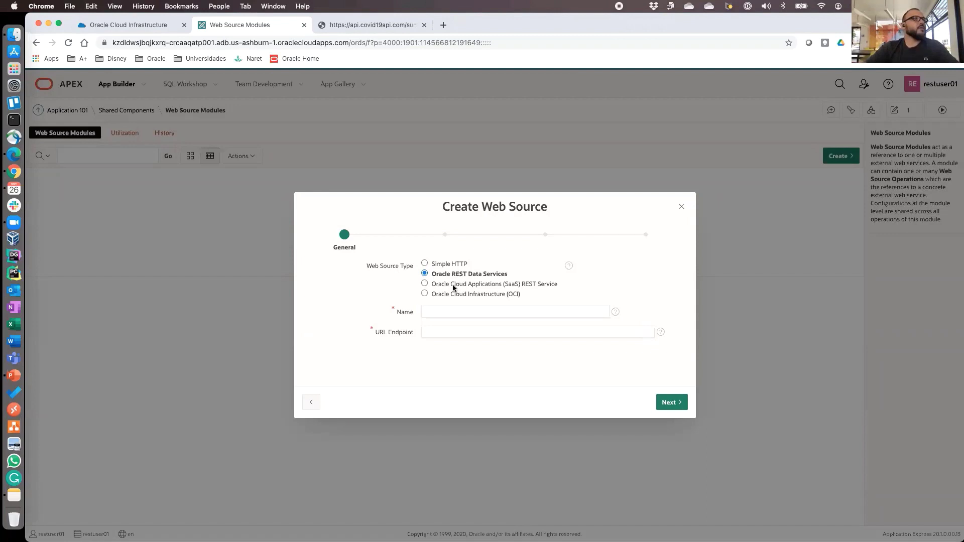
{"action": "left_click", "coordinate": [453, 285]}
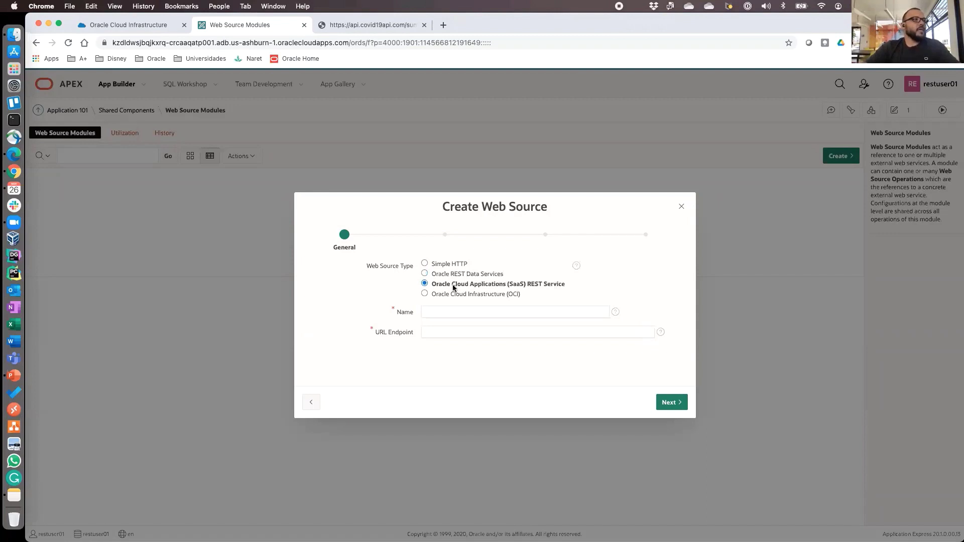
{"action": "left_click", "coordinate": [487, 295]}
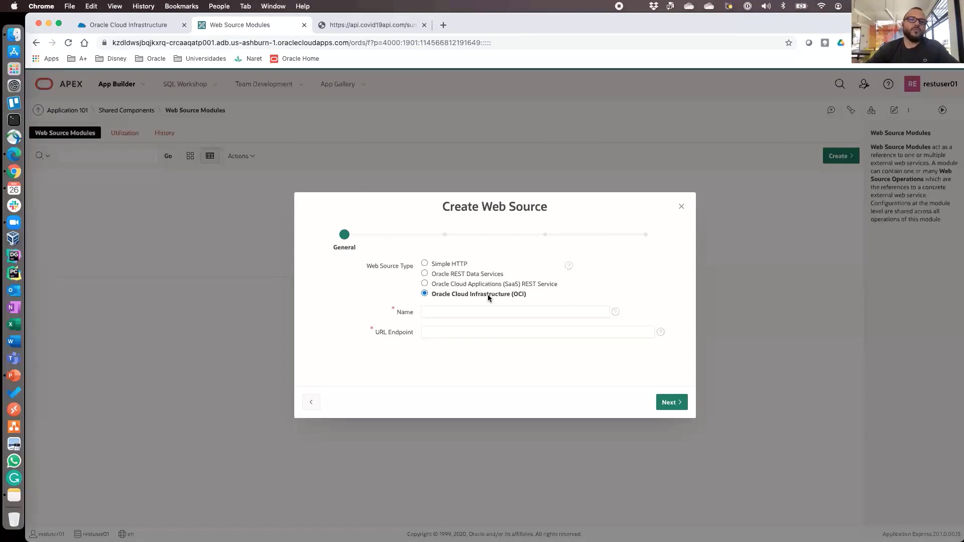
{"action": "left_click", "coordinate": [450, 263]}
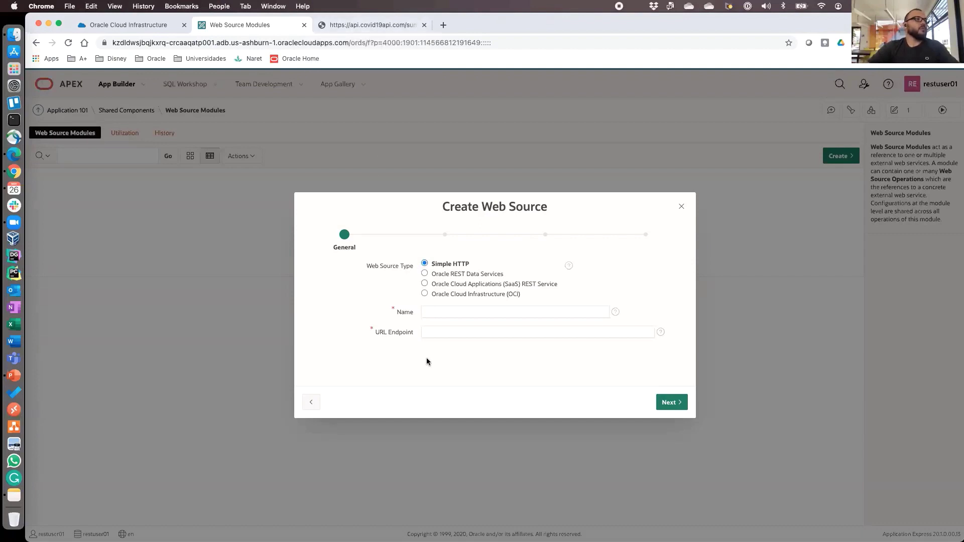
{"action": "left_click", "coordinate": [474, 310]}
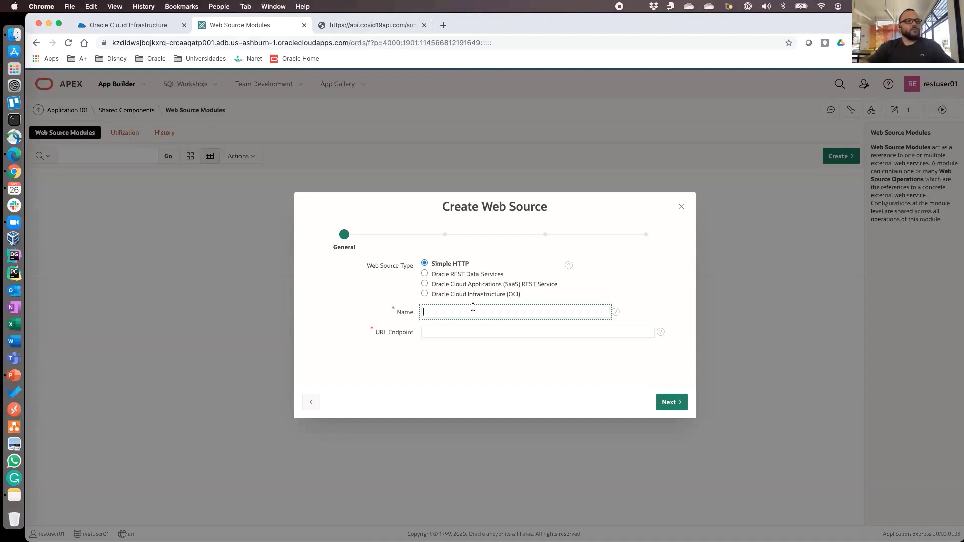
{"action": "type", "text": "COVID-19"}
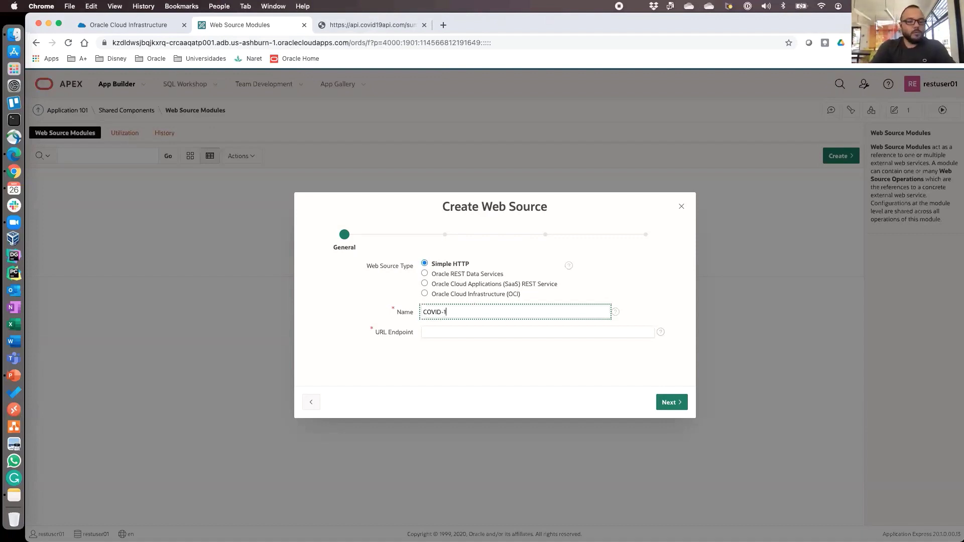
{"action": "type", "text": "-SUMMARY"}
{"action": "key", "text": "Tab"}
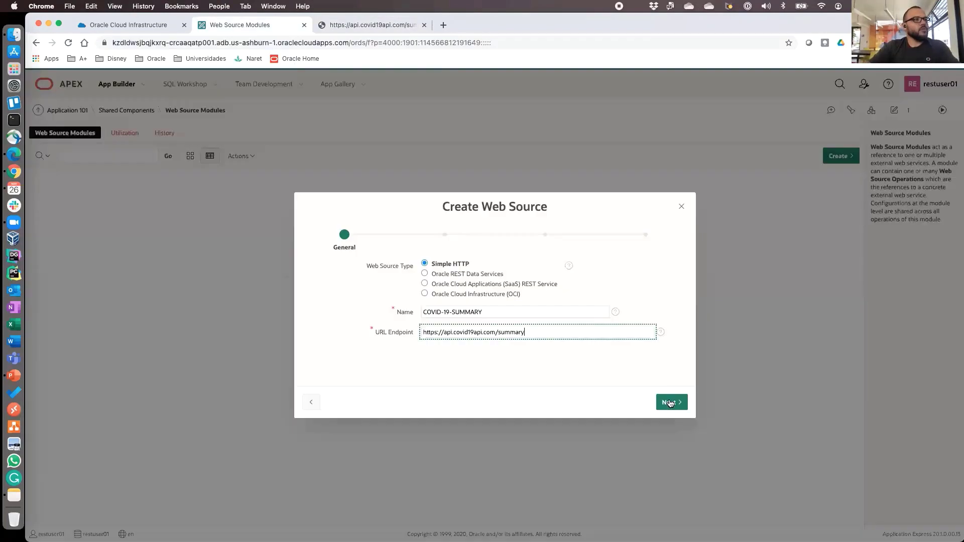
{"action": "left_click", "coordinate": [670, 402]}
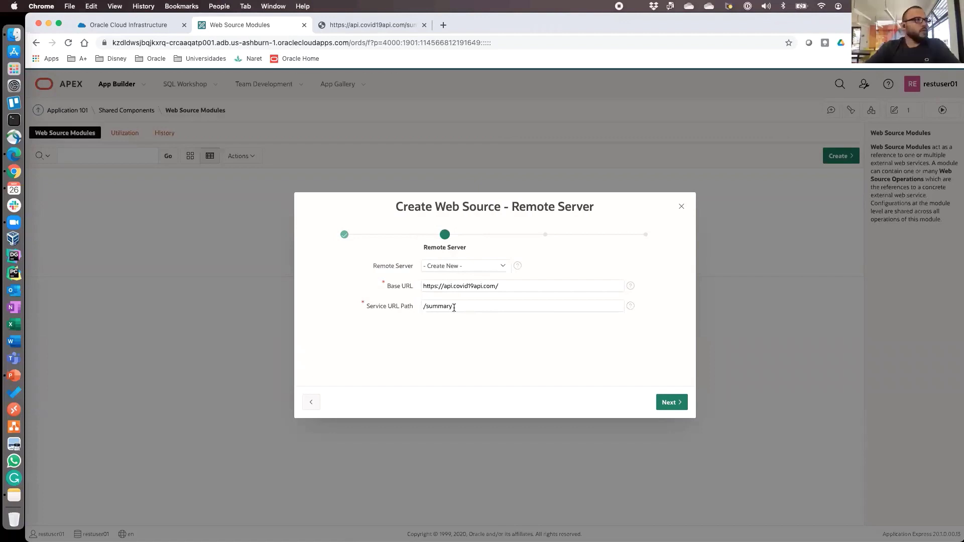
Review how the endpoint is split into the base URL and the service URL path.
{"action": "left_click_drag", "start_coordinate": [462, 306], "coordinate": [405, 310]}
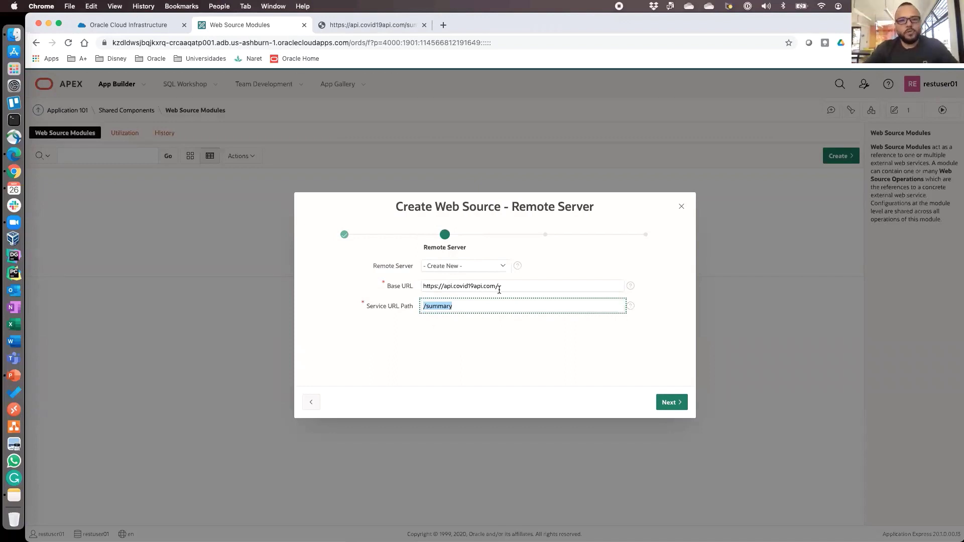
{"action": "left_click", "coordinate": [407, 286]}
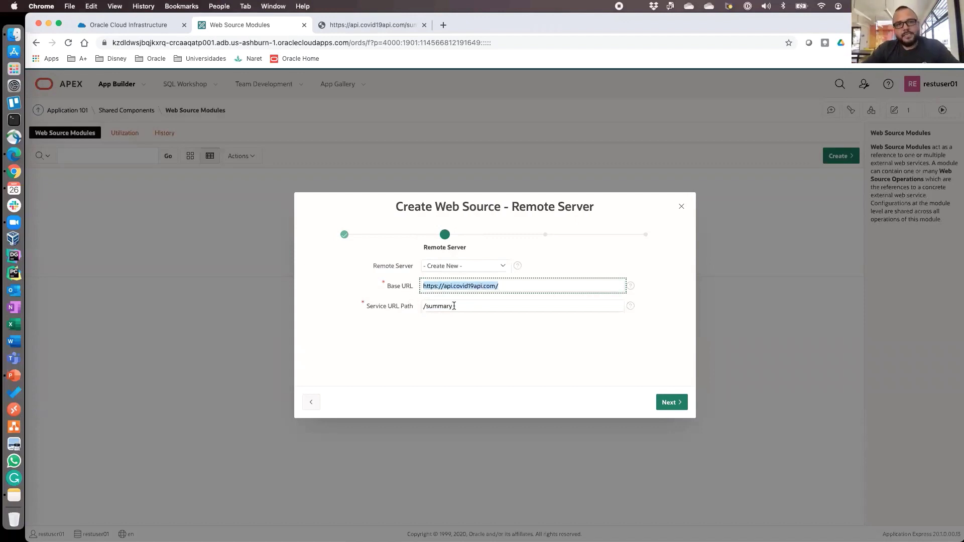
{"action": "left_click", "coordinate": [399, 305]}
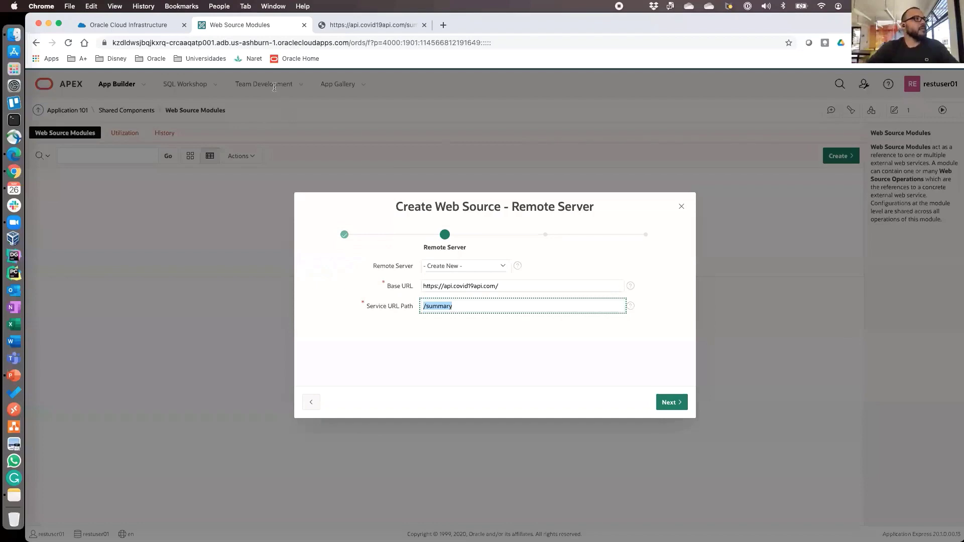
{"action": "key", "text": "ctrl+Tab"}
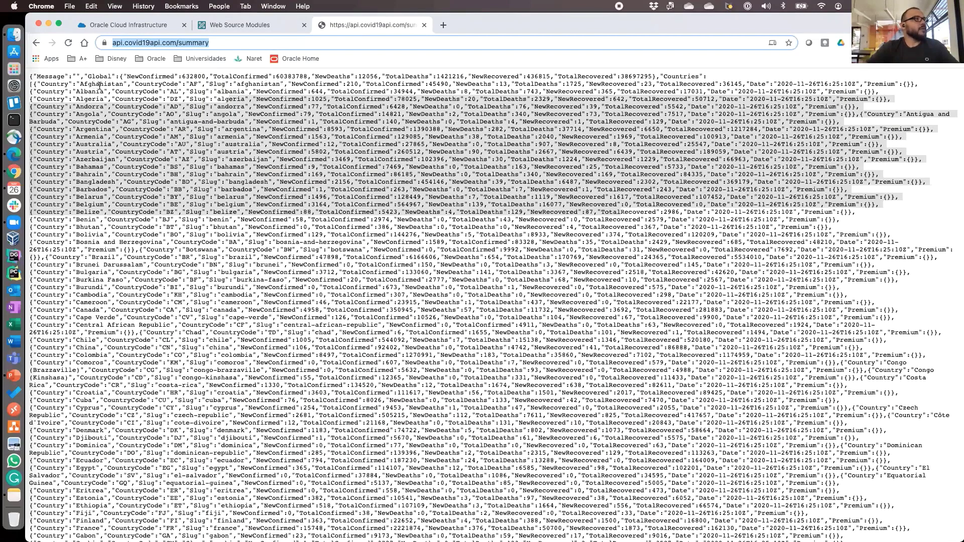
{"action": "key", "text": "super+bracketleft"}
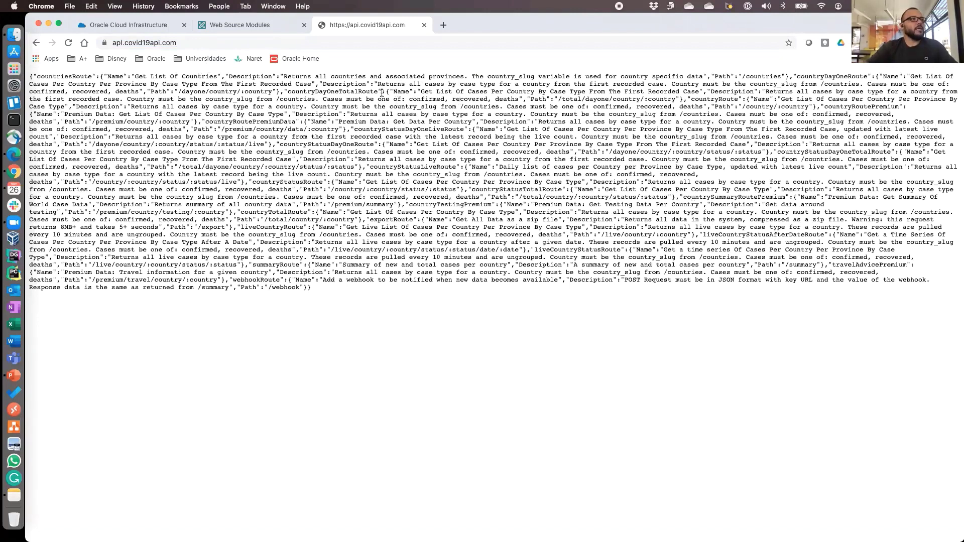
{"action": "left_click", "coordinate": [210, 43]}
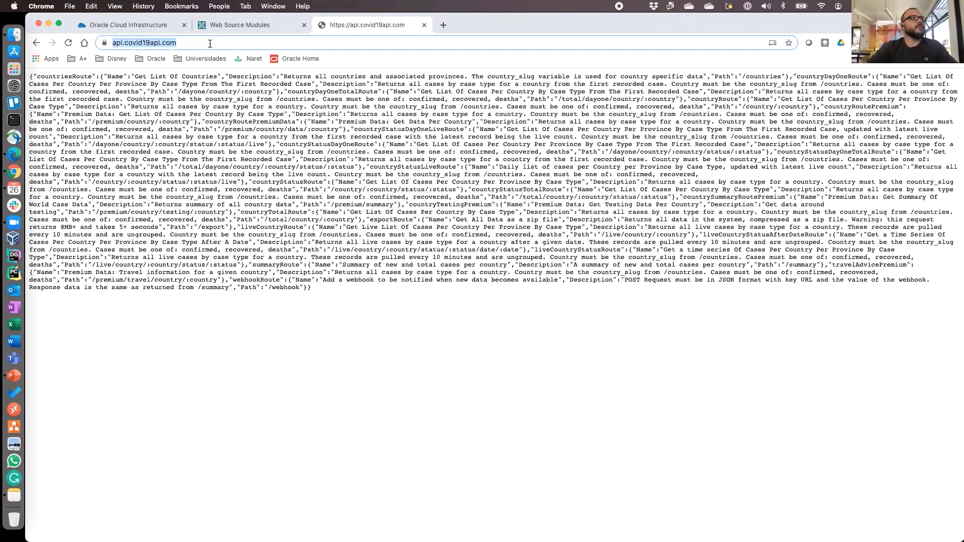
{"action": "left_click", "coordinate": [210, 43]}
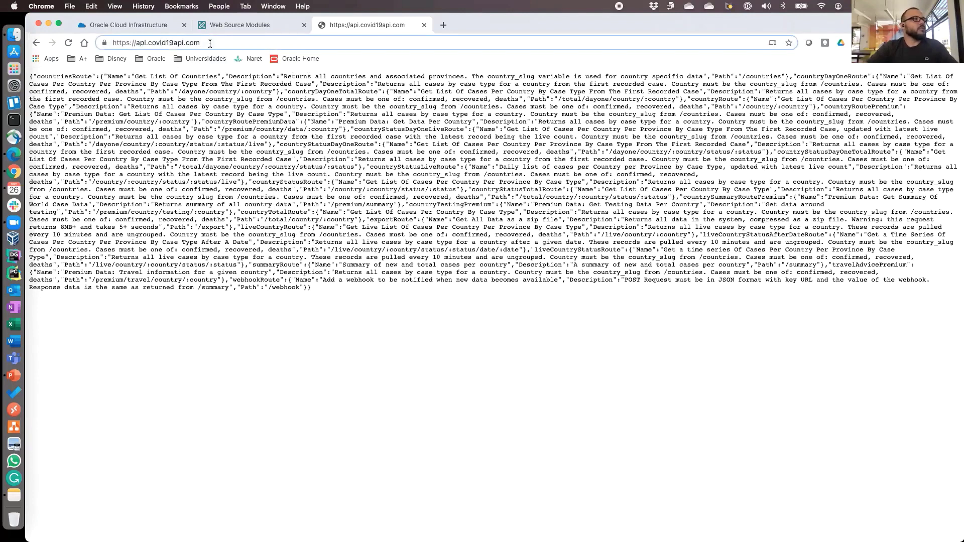
{"action": "left_click", "coordinate": [210, 42]}
{"action": "type", "text": "co"}
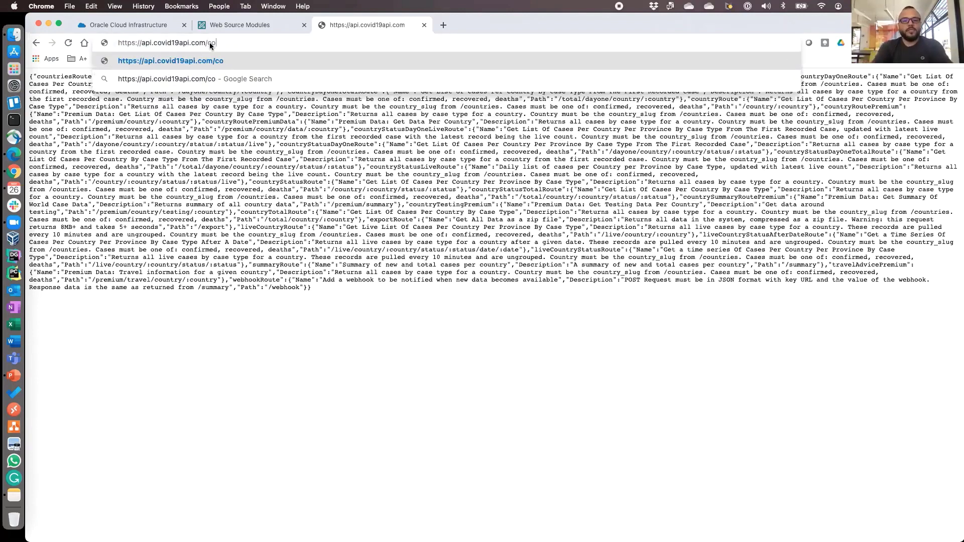
{"action": "type", "text": "untr"}
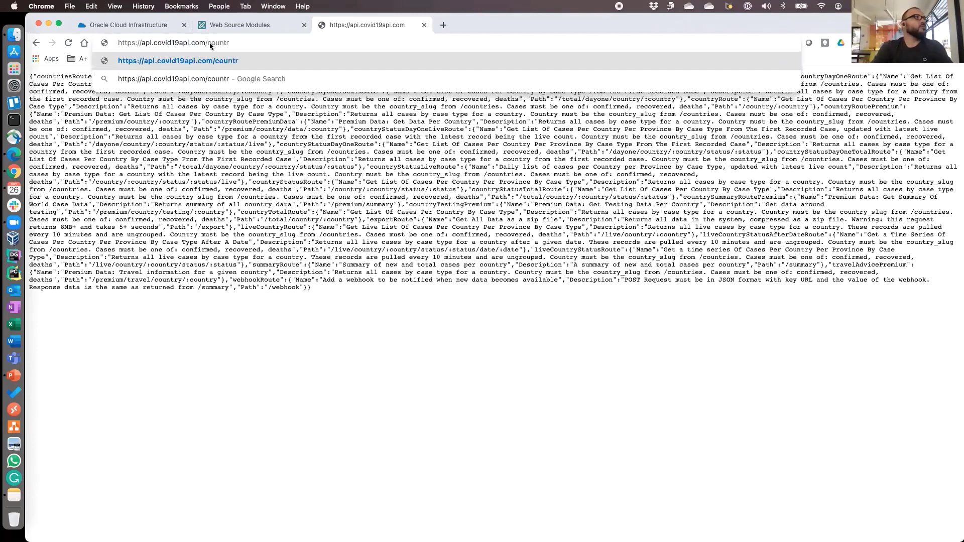
{"action": "type", "text": "ies"}
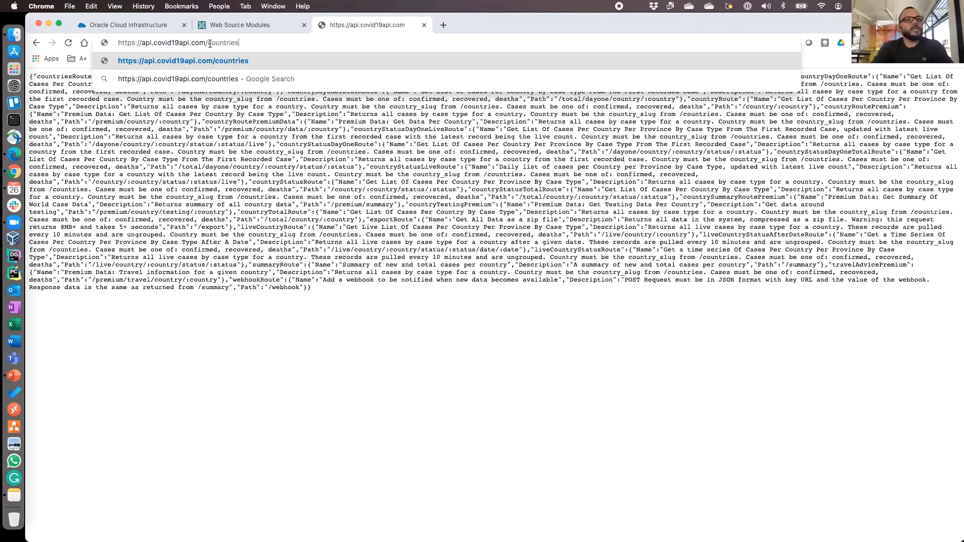
{"action": "key", "text": "Return"}
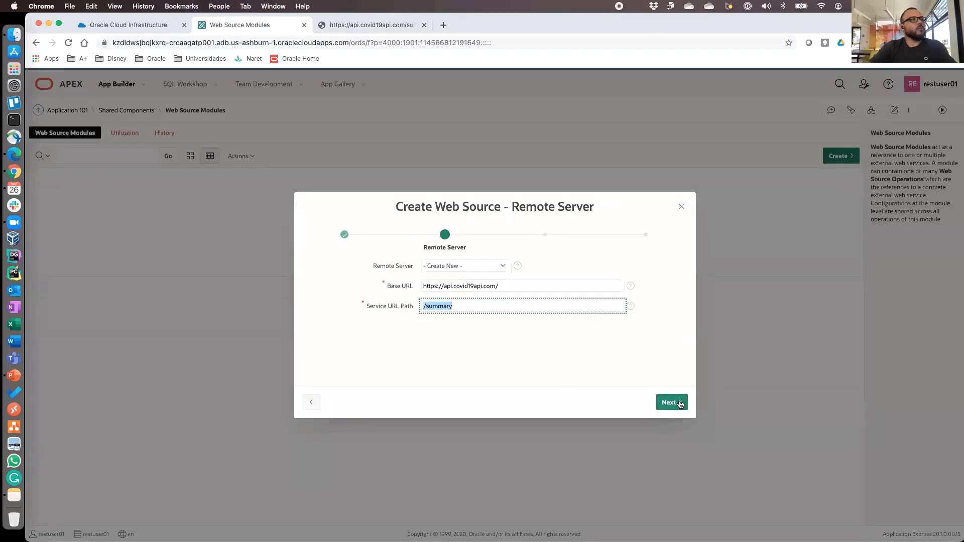
Keep the new remote server, discover the service without authentication and create the web source after checking the data preview.
{"action": "left_click", "coordinate": [679, 403]}
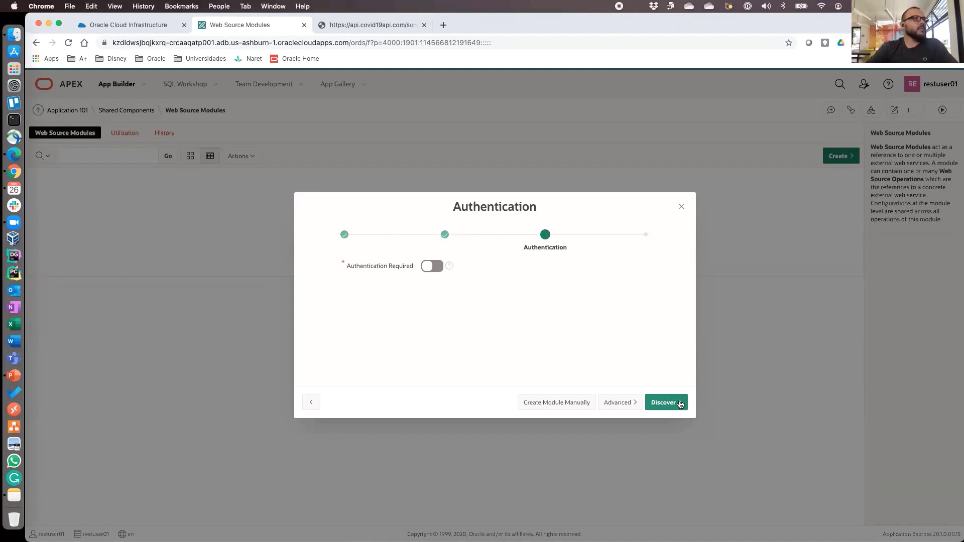
{"action": "left_click", "coordinate": [680, 403]}
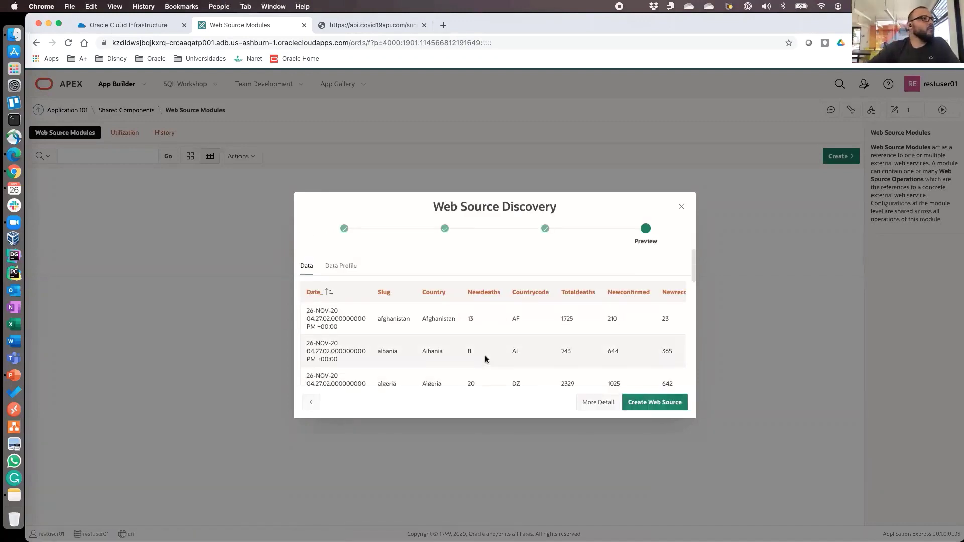
{"action": "scroll", "coordinate": [485, 359], "scroll_direction": "down", "scroll_amount": 3}
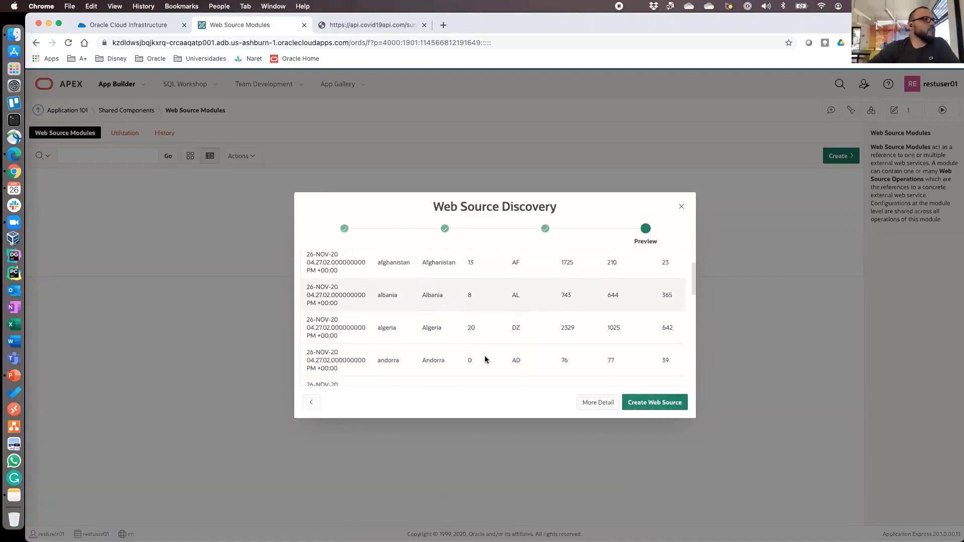
{"action": "scroll", "coordinate": [485, 358], "scroll_direction": "down", "scroll_amount": 5}
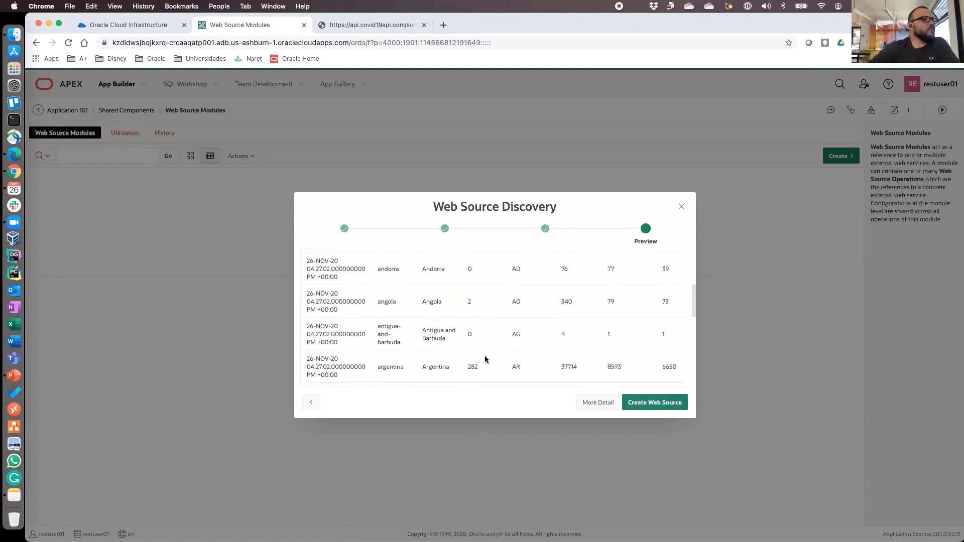
{"action": "scroll", "coordinate": [485, 359], "scroll_direction": "down", "scroll_amount": 3}
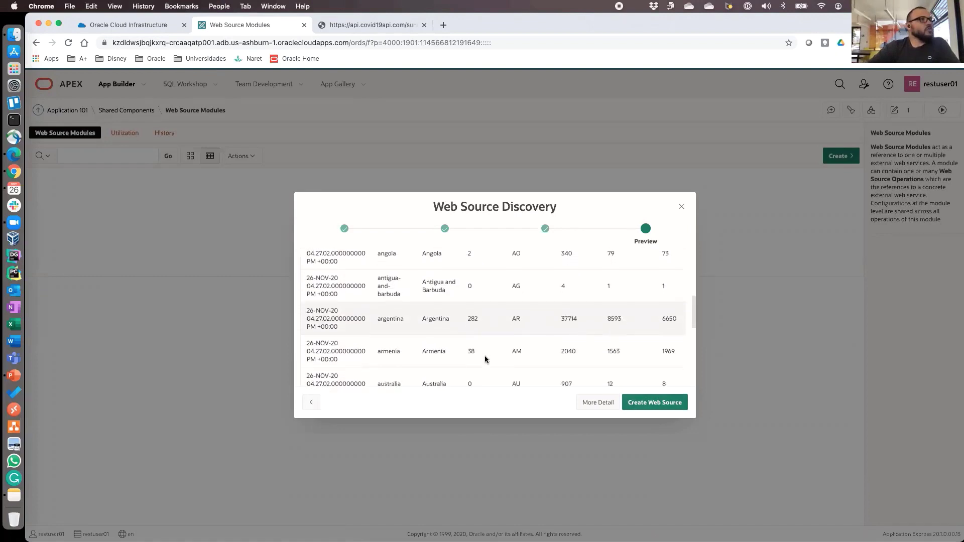
{"action": "scroll", "coordinate": [485, 357], "scroll_direction": "down", "scroll_amount": 6}
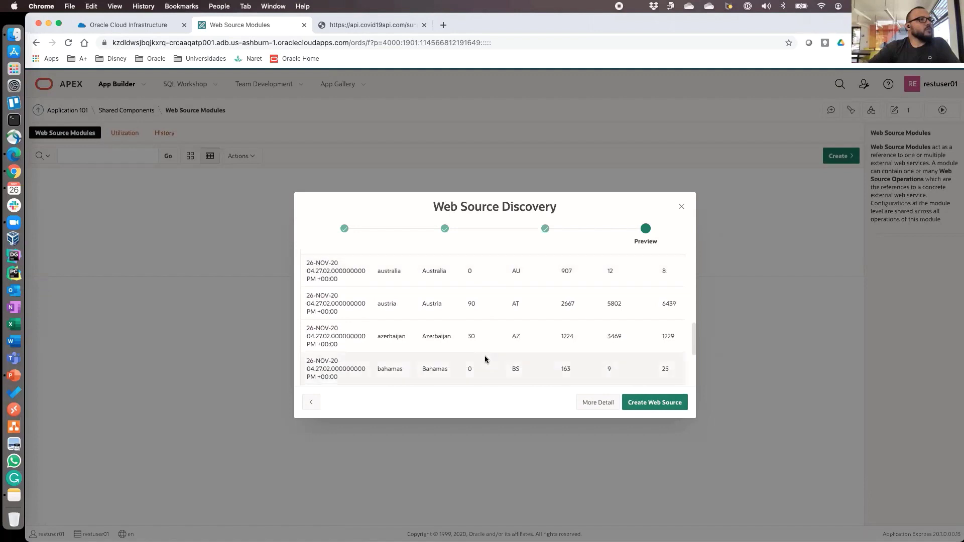
{"action": "scroll", "coordinate": [485, 358], "scroll_direction": "down", "scroll_amount": 5}
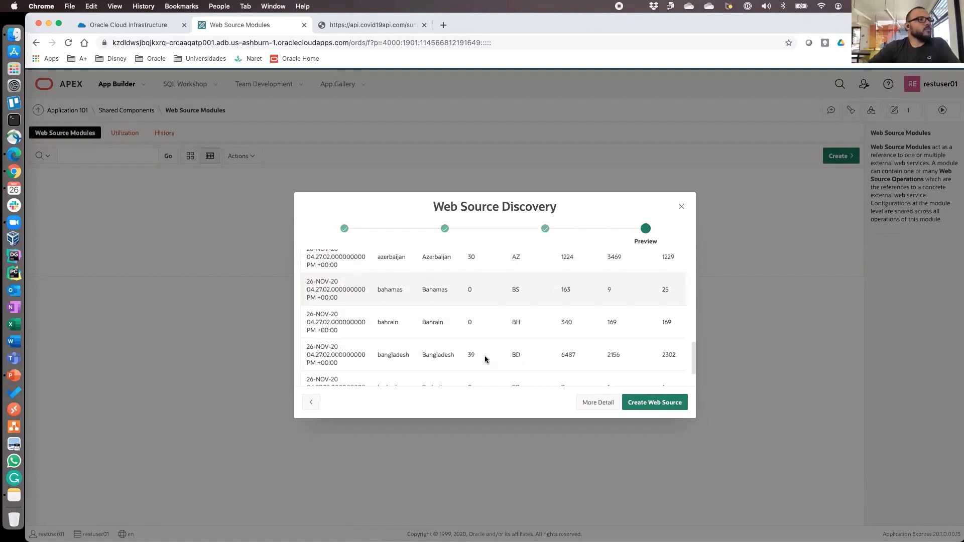
{"action": "scroll", "coordinate": [485, 356], "scroll_direction": "down", "scroll_amount": 3}
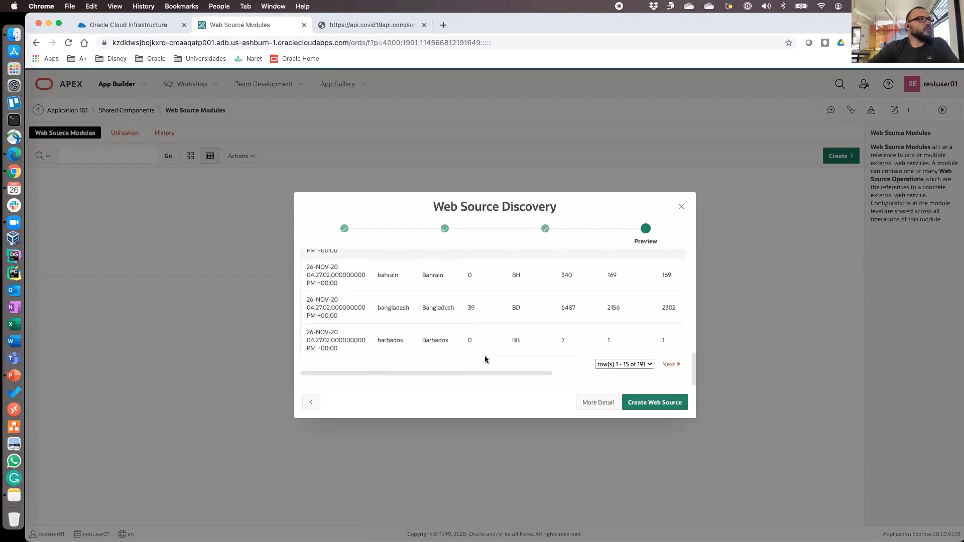
{"action": "left_click", "coordinate": [641, 404]}
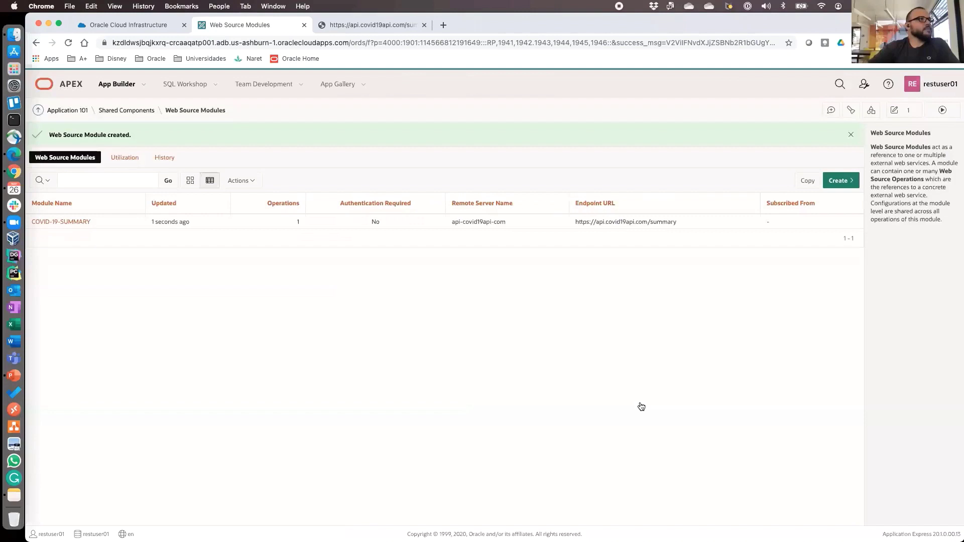
Open the COVID-19-SUMMARY module and review its remote server, data profile and operations.
{"action": "left_click", "coordinate": [69, 224]}
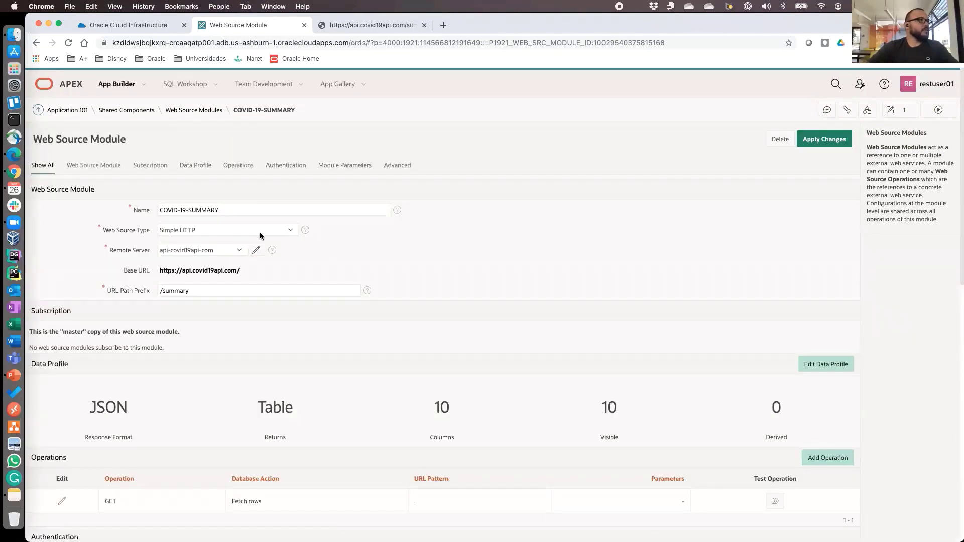
{"action": "scroll", "coordinate": [588, 296], "scroll_direction": "down", "scroll_amount": 1}
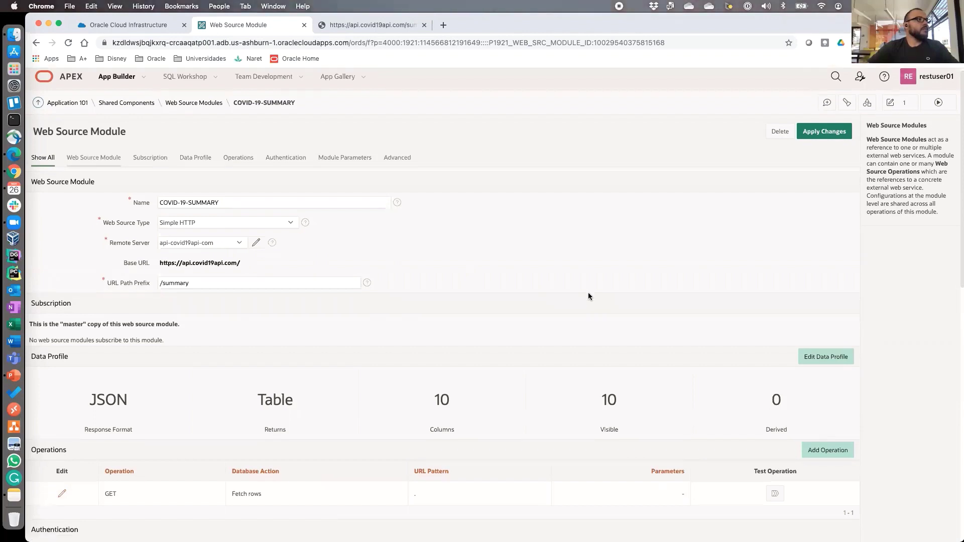
{"action": "scroll", "coordinate": [86, 301], "scroll_direction": "down", "scroll_amount": 4}
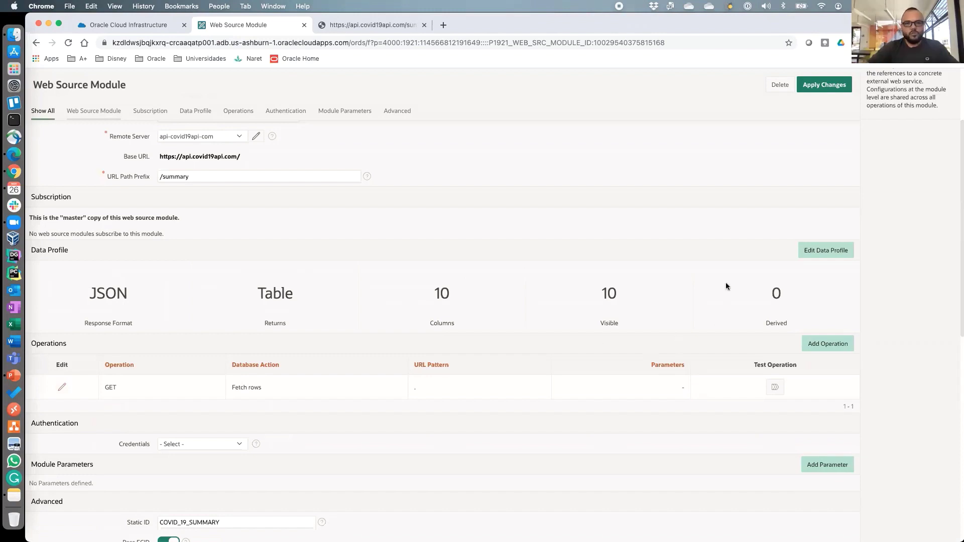
Examine the COVID-19-SUMMARY module's GET operation along with its database action, authentication and parameter settings.
{"action": "scroll", "coordinate": [567, 287], "scroll_direction": "down", "scroll_amount": 1}
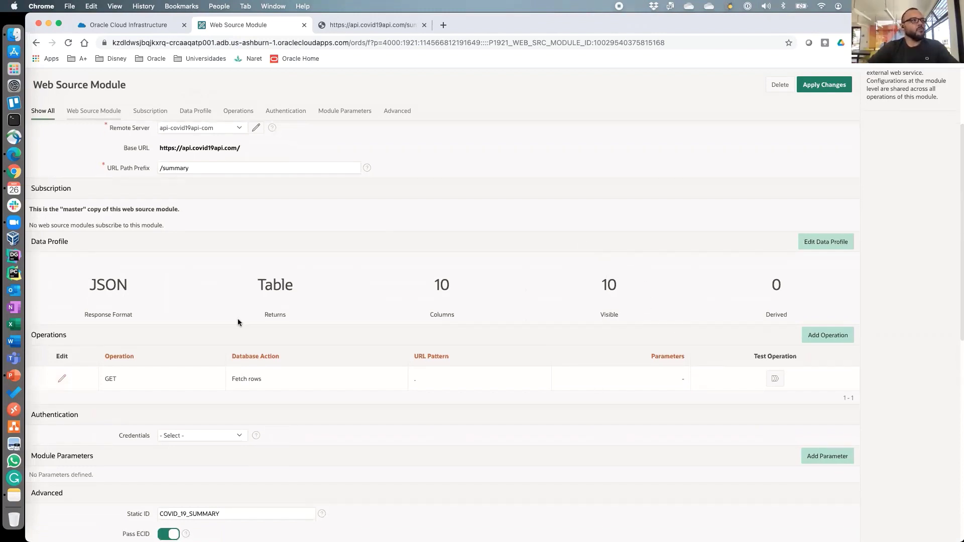
{"action": "scroll", "coordinate": [69, 321], "scroll_direction": "down", "scroll_amount": 5}
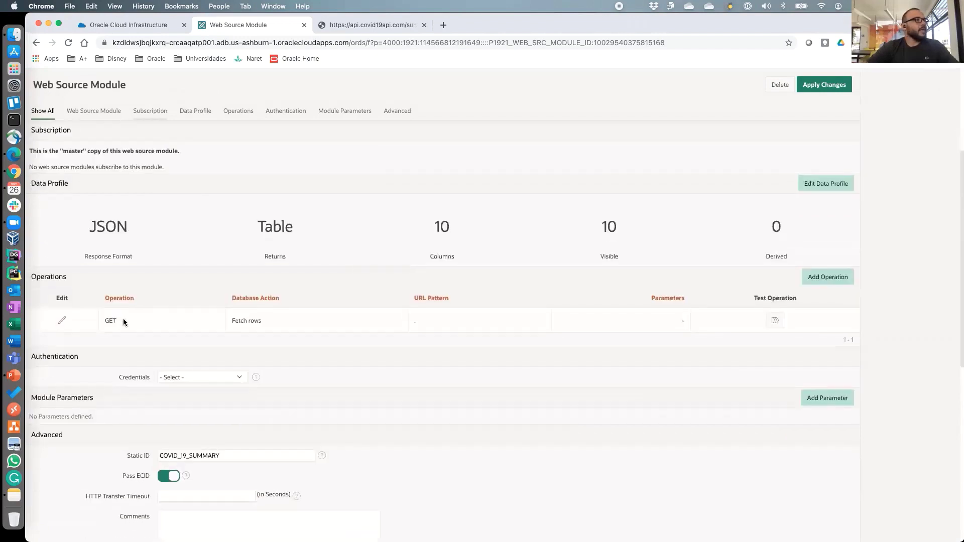
{"action": "left_click_drag", "start_coordinate": [122, 320], "coordinate": [103, 321]}
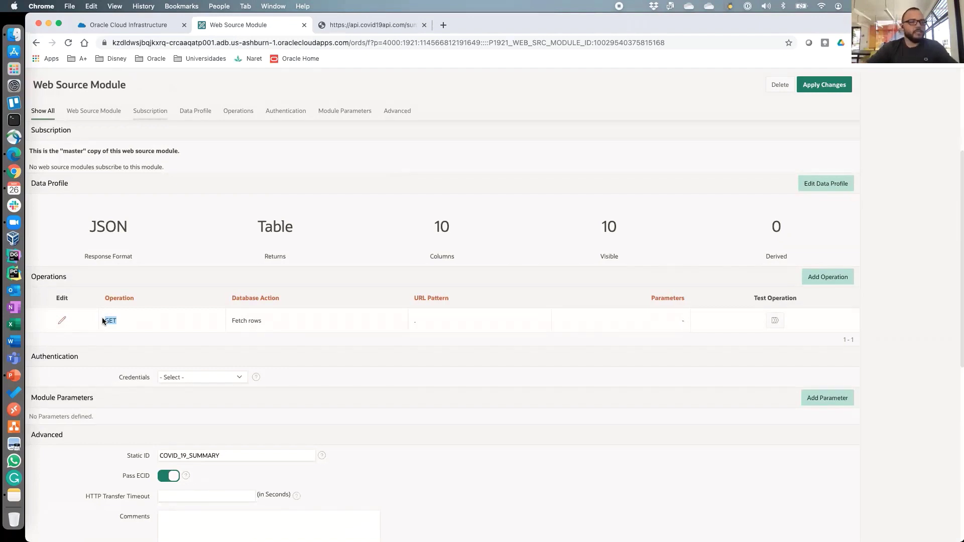
{"action": "left_click", "coordinate": [152, 320]}
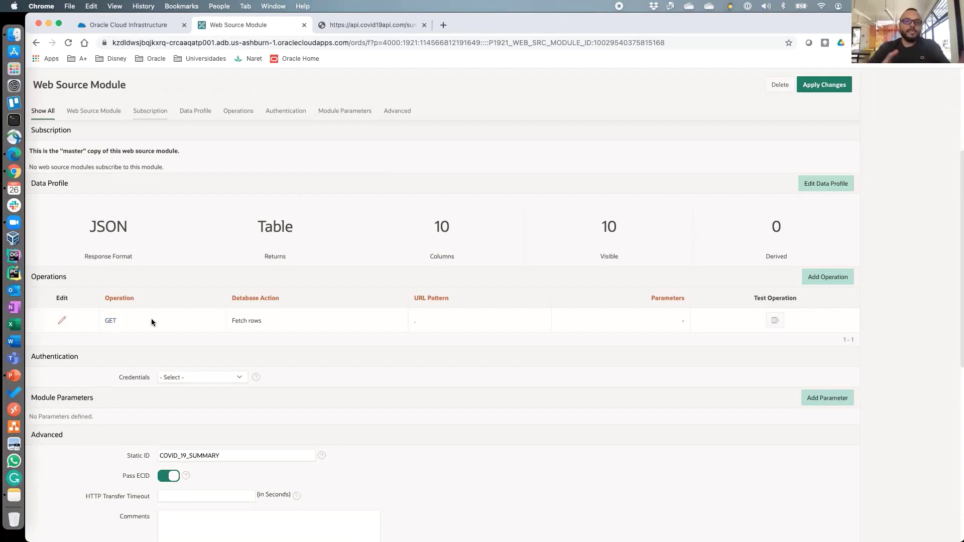
{"action": "scroll", "coordinate": [152, 318], "scroll_direction": "down", "scroll_amount": 1}
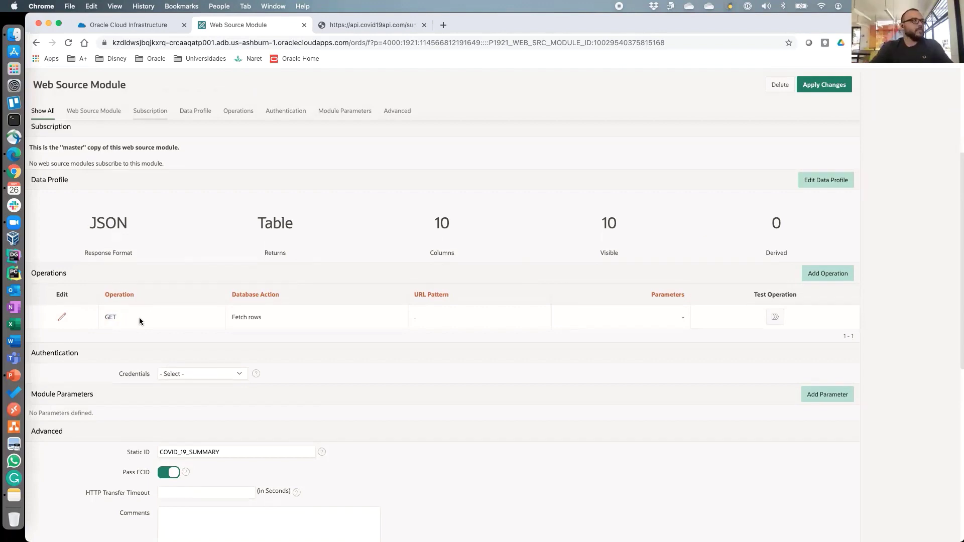
{"action": "left_click_drag", "start_coordinate": [141, 317], "coordinate": [105, 314]}
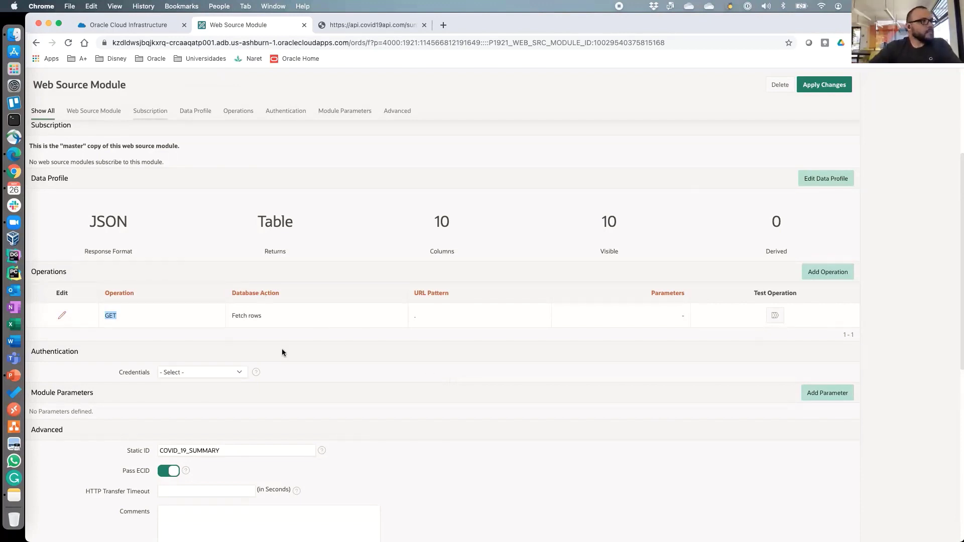
{"action": "scroll", "coordinate": [670, 109], "scroll_direction": "up", "scroll_amount": 3}
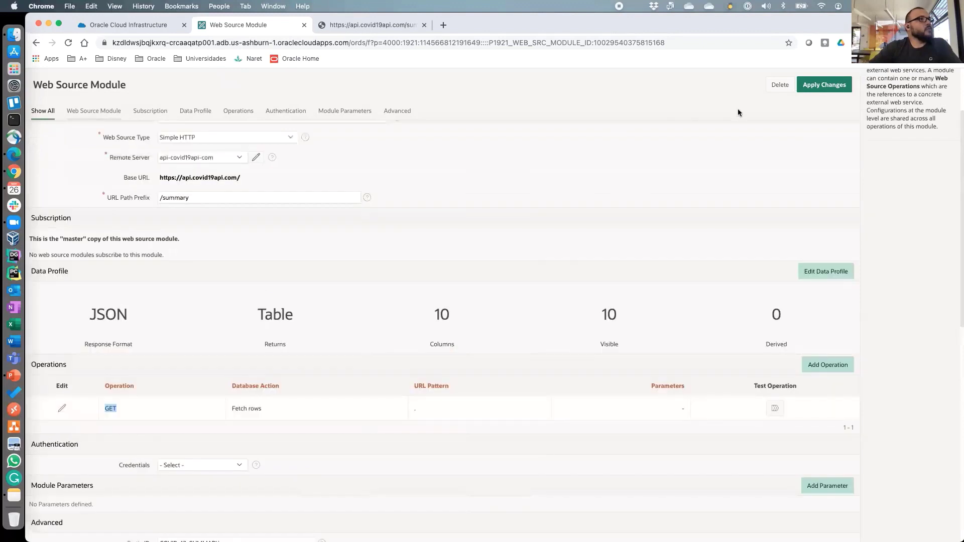
{"action": "scroll", "coordinate": [833, 142], "scroll_direction": "up", "scroll_amount": 2}
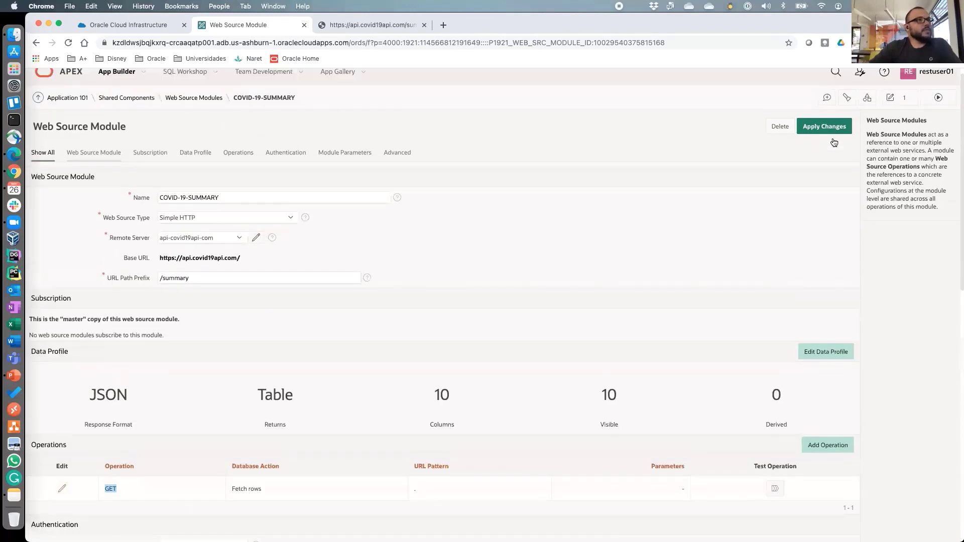
{"action": "scroll", "coordinate": [833, 143], "scroll_direction": "up", "scroll_amount": 1}
Apply the web source module's changes and return to the home page of Application 101.
{"action": "left_click", "coordinate": [833, 142]}
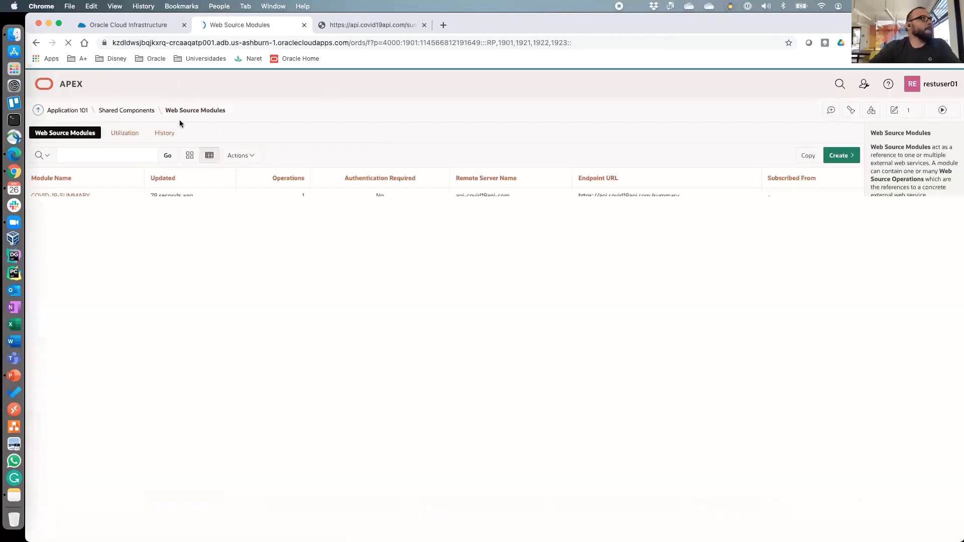
{"action": "left_click", "coordinate": [63, 111]}
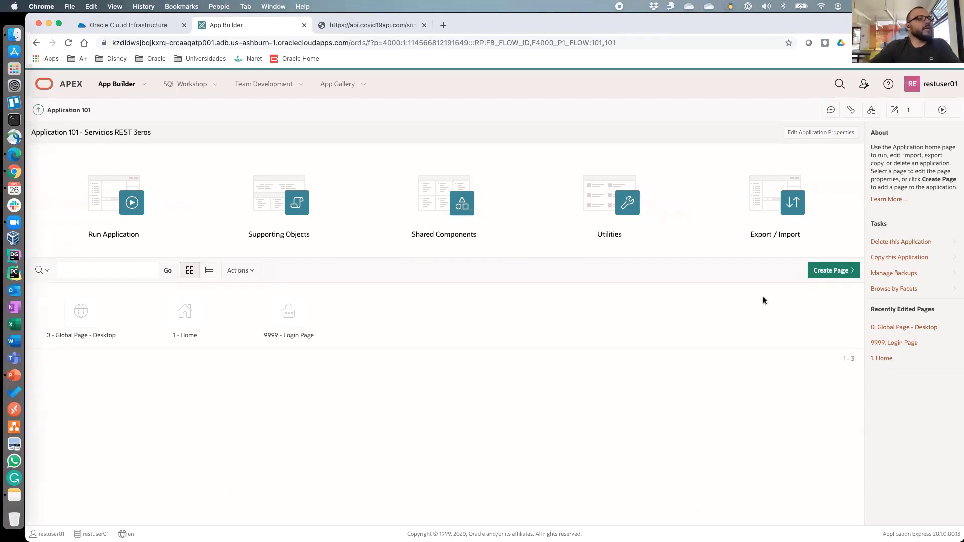
Start creating a new page in the application with the Form component's Report with Form type.
{"action": "left_click", "coordinate": [832, 273]}
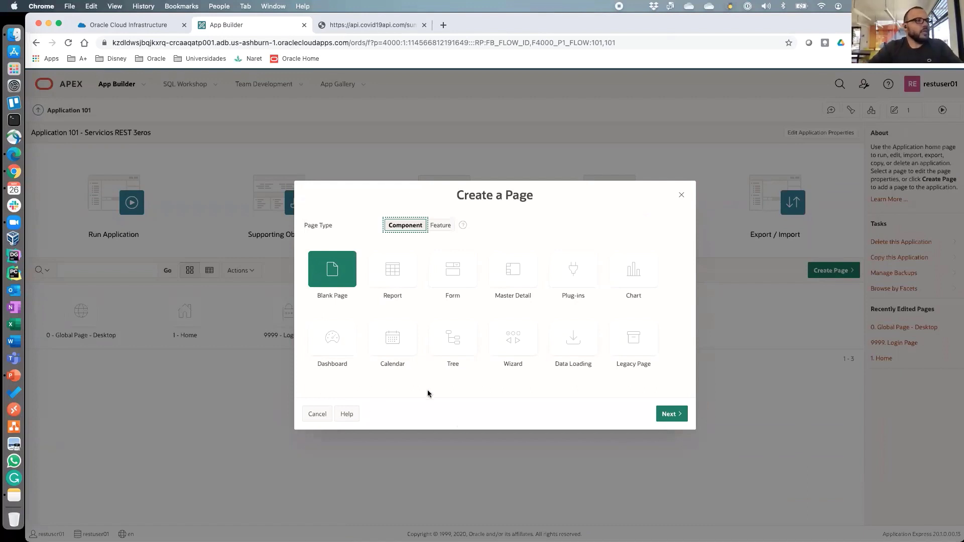
{"action": "left_click", "coordinate": [456, 267]}
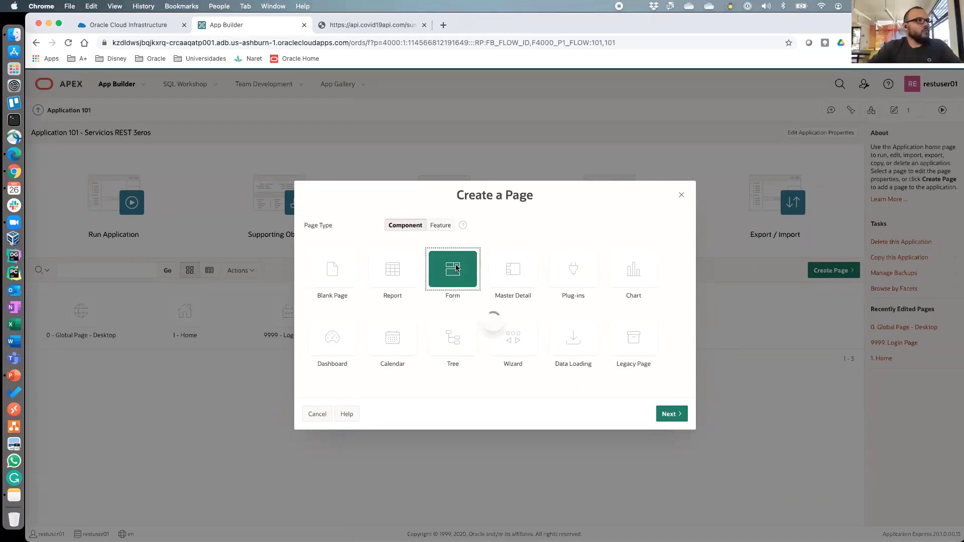
{"action": "left_click", "coordinate": [456, 268]}
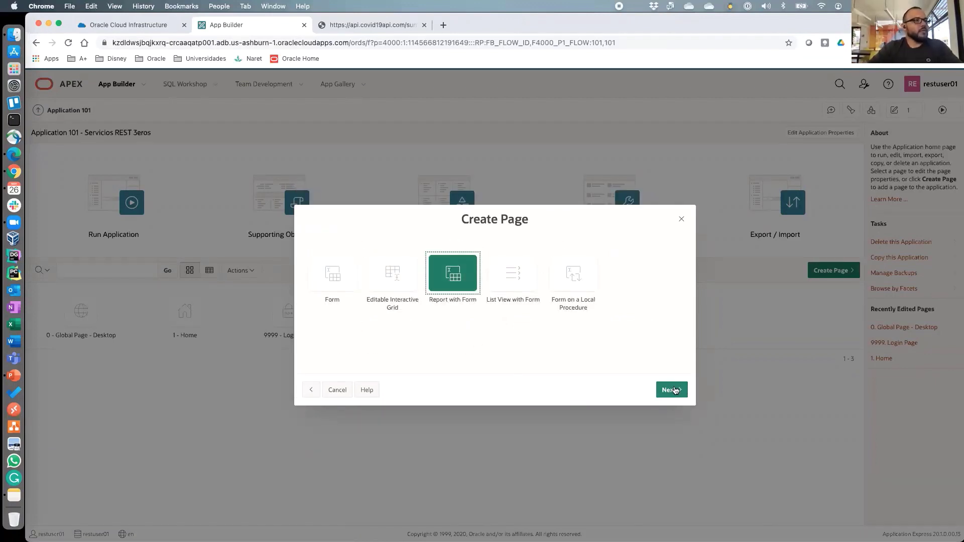
{"action": "left_click", "coordinate": [675, 390]}
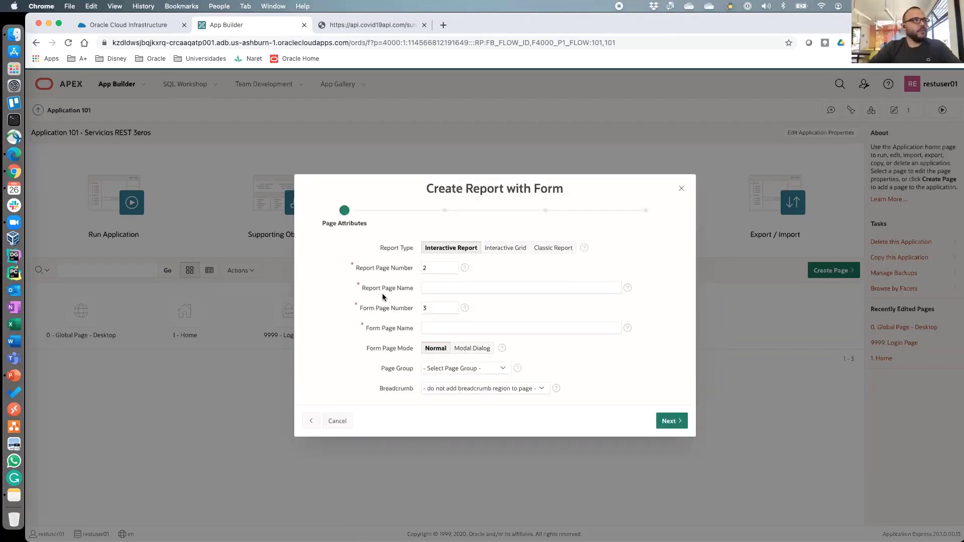
Name the report page Reporte-Covid-Summary and the form page Form-Covid-Summary, and accept the page attributes.
{"action": "left_click", "coordinate": [448, 289]}
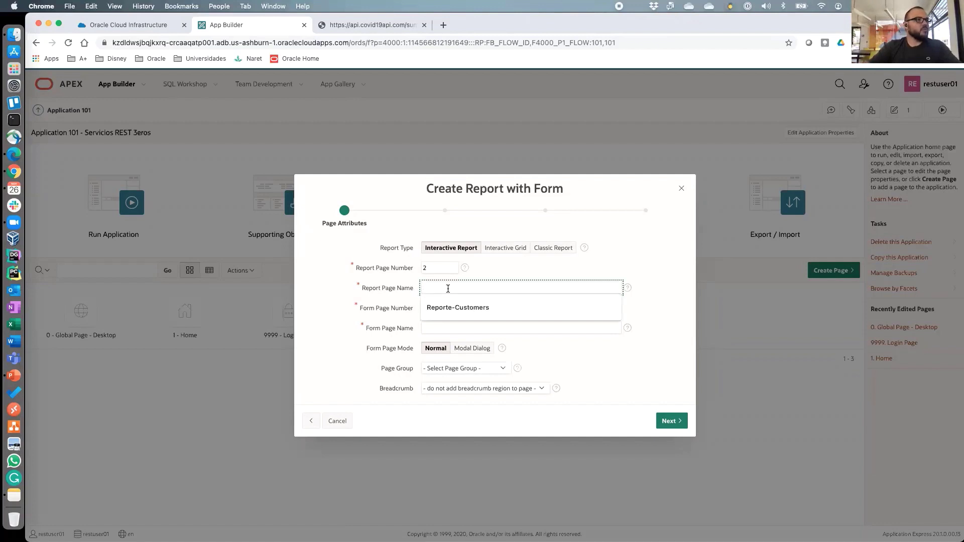
{"action": "type", "text": "Reporte"}
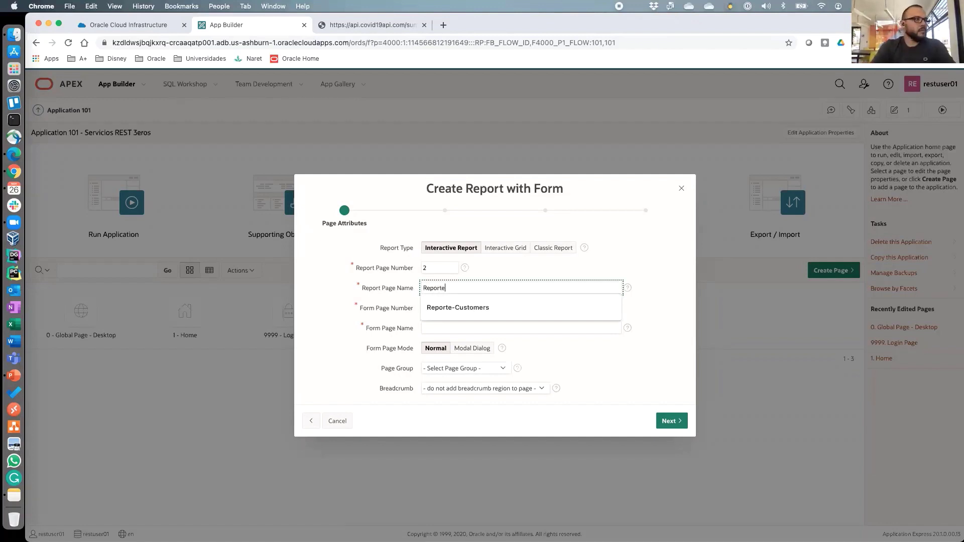
{"action": "type", "text": "-Covid"}
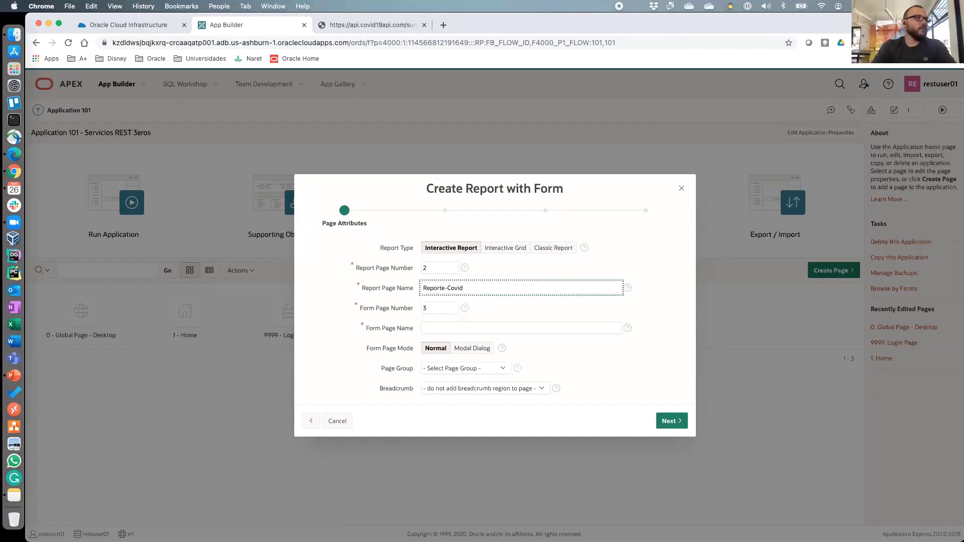
{"action": "type", "text": "-Summary"}
{"action": "key", "text": "Tab"}
{"action": "key", "text": "Tab"}
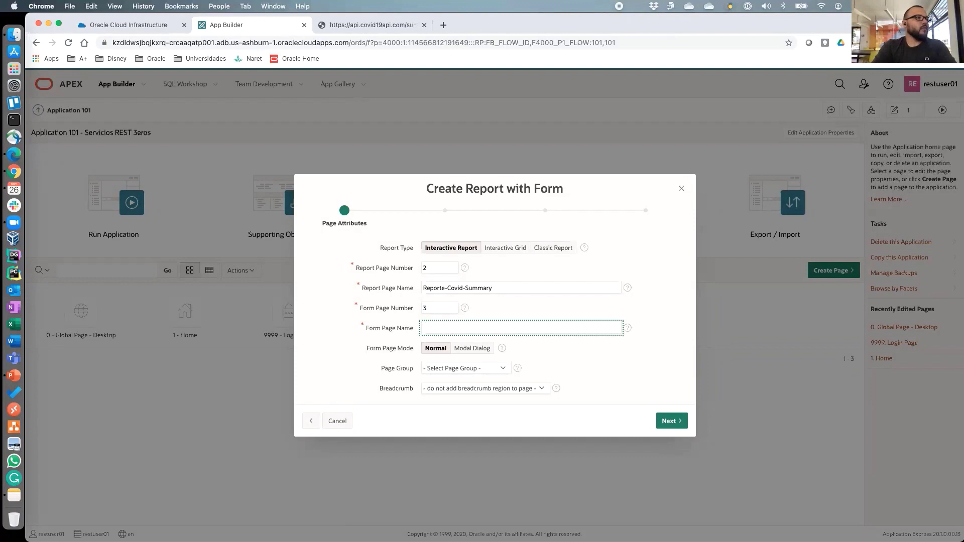
{"action": "type", "text": "Form-"}
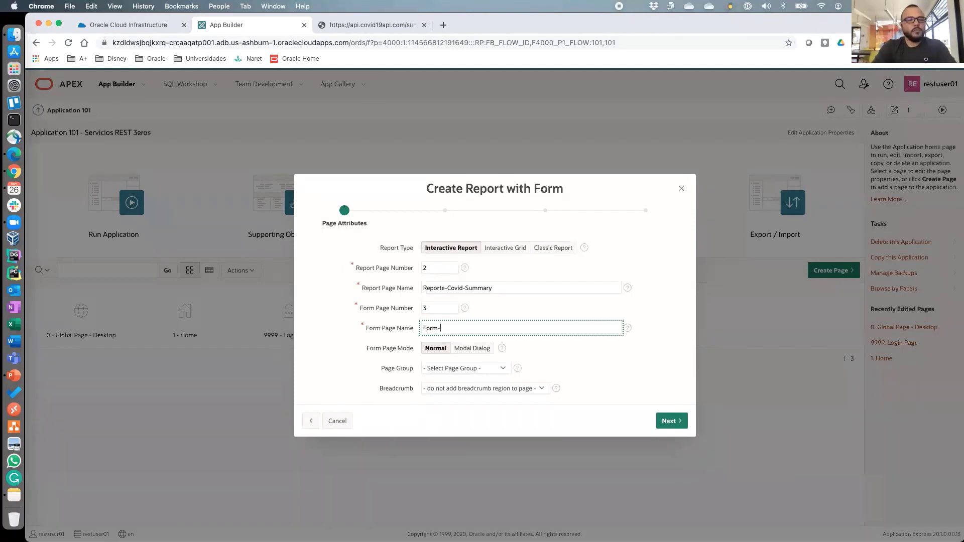
{"action": "type", "text": "Covid-Summary"}
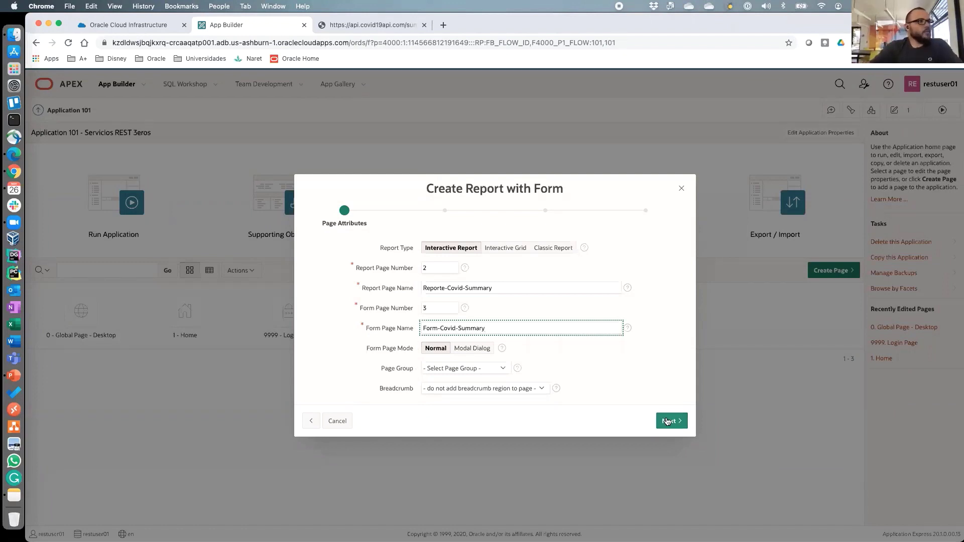
{"action": "left_click", "coordinate": [666, 421]}
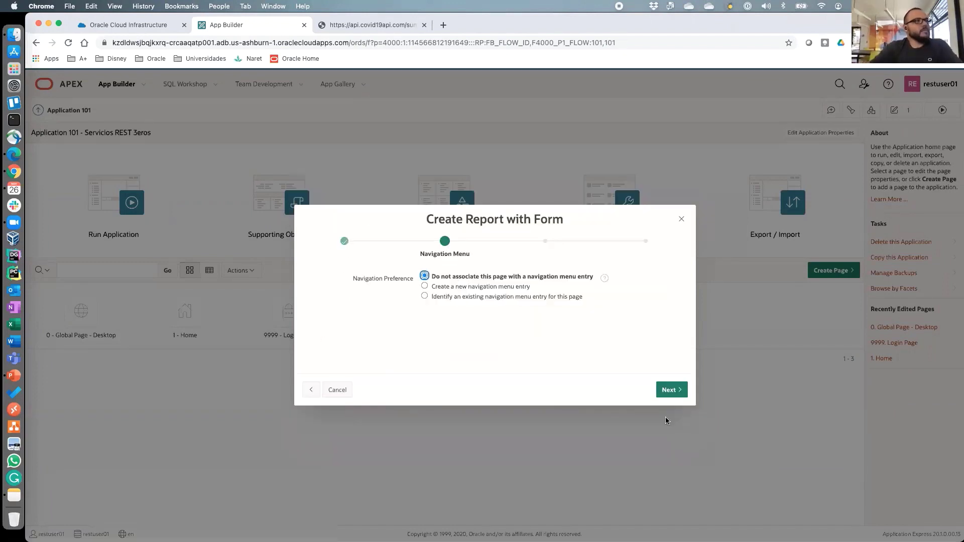
Create a new navigation menu entry named Covid-Summary without a parent for the report.
{"action": "left_click", "coordinate": [482, 288]}
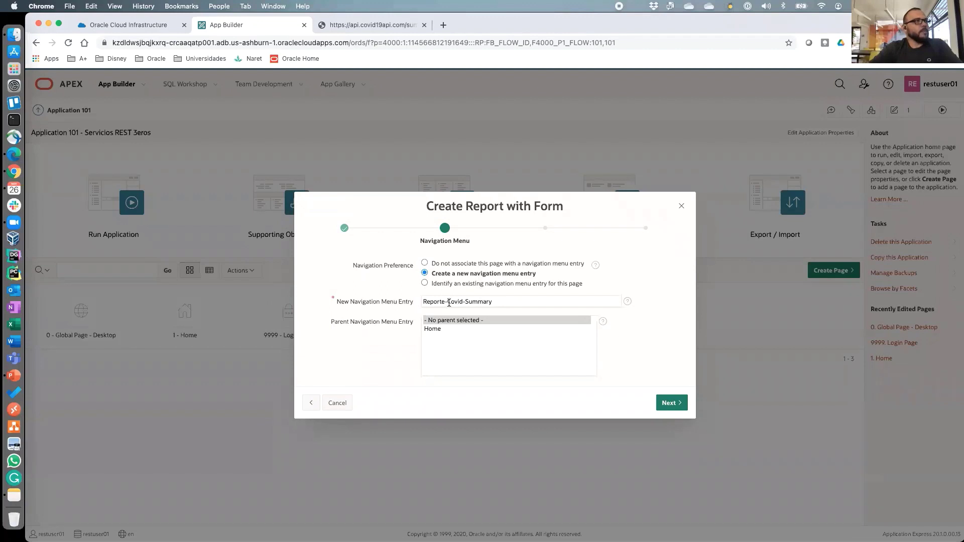
{"action": "left_click_drag", "start_coordinate": [447, 301], "coordinate": [370, 304]}
{"action": "key", "text": "BackSpace"}
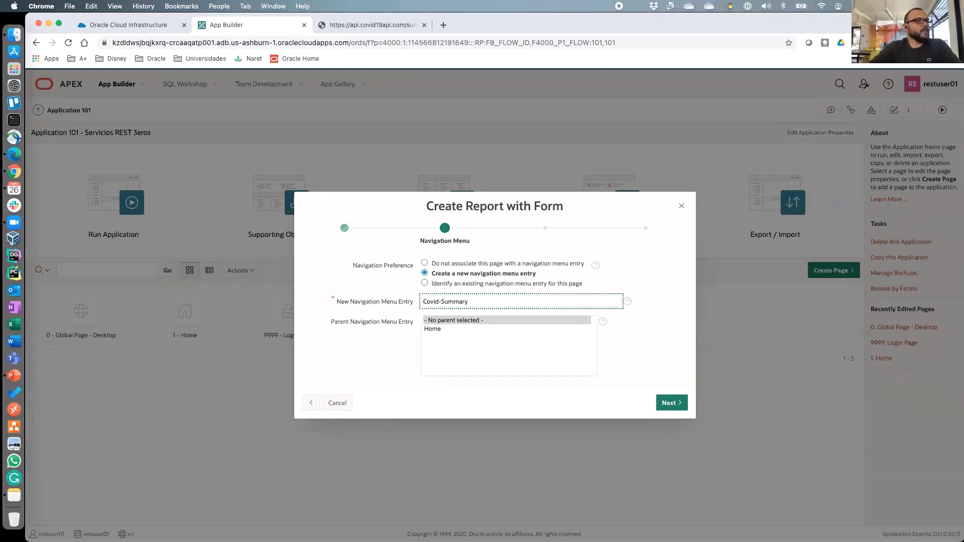
{"action": "left_click", "coordinate": [646, 377]}
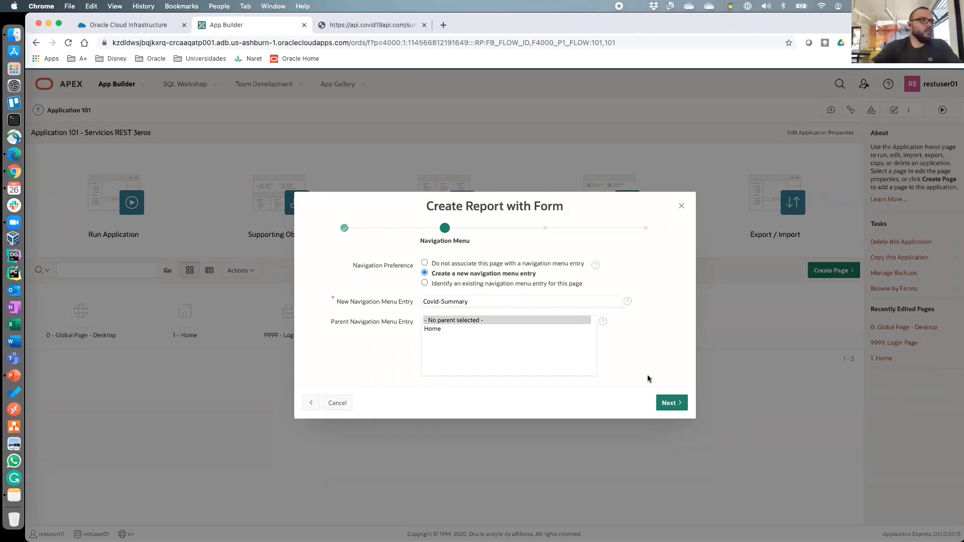
{"action": "left_click", "coordinate": [666, 404]}
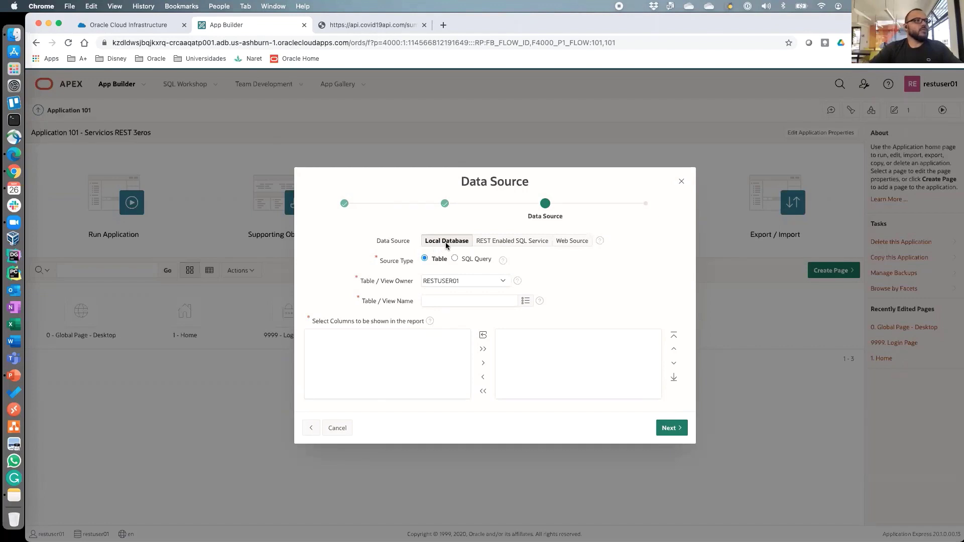
{"action": "left_click", "coordinate": [514, 243]}
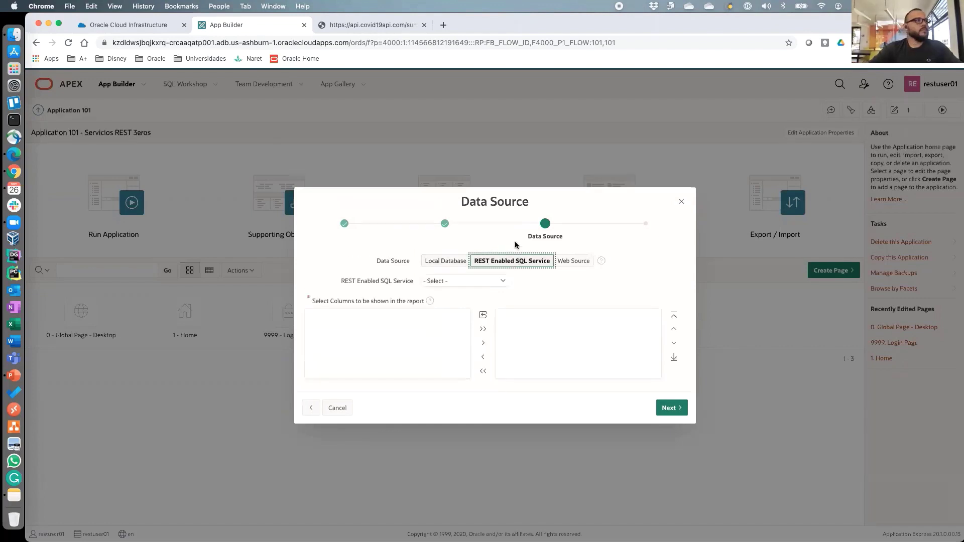
{"action": "left_click", "coordinate": [492, 283]}
{"action": "left_click", "coordinate": [491, 281]}
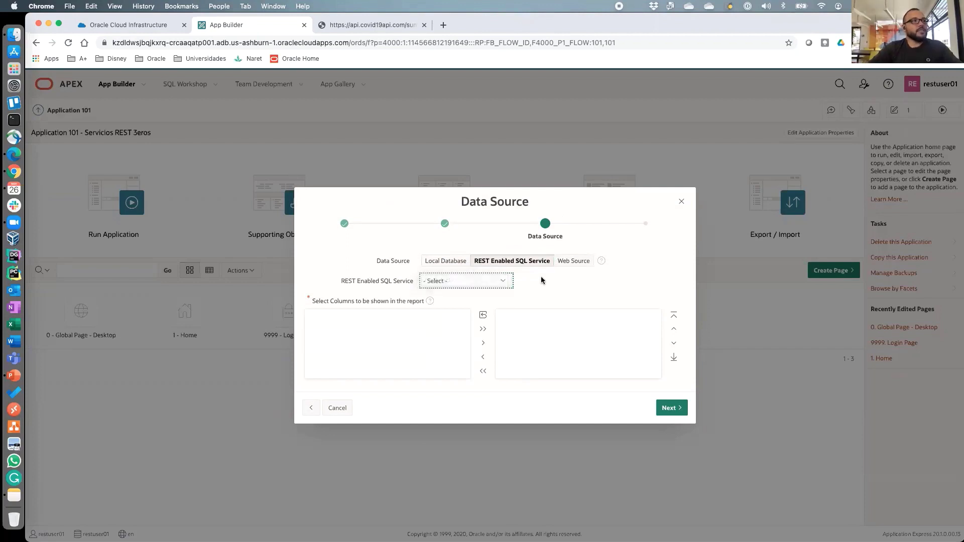
Set the report's data source to Web Source with the COVID-19-SUMMARY module.
{"action": "left_click", "coordinate": [567, 264]}
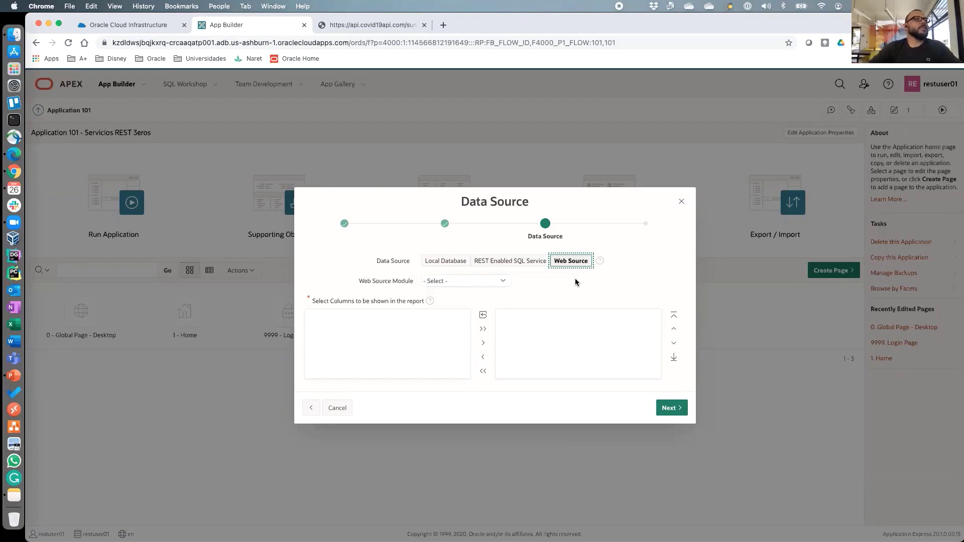
{"action": "left_click", "coordinate": [499, 282]}
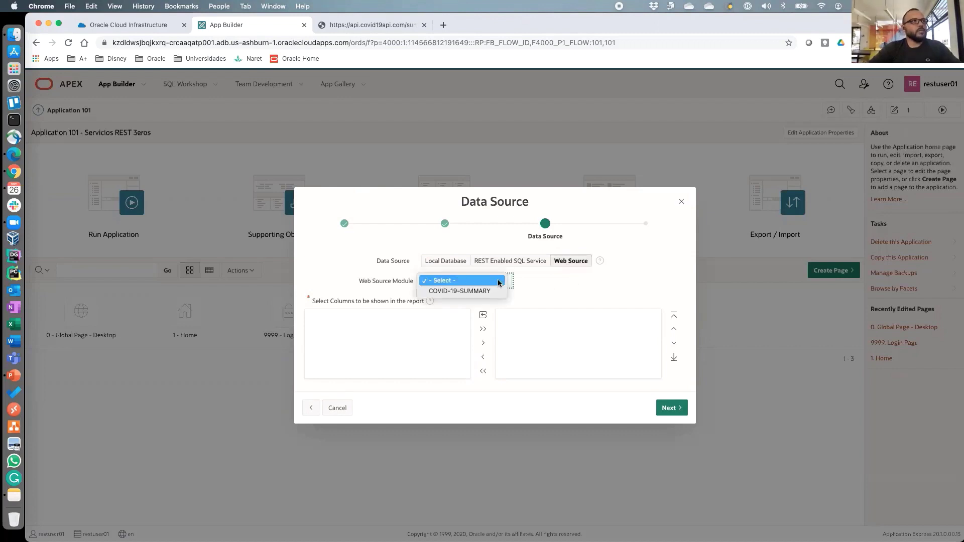
{"action": "left_click", "coordinate": [561, 265]}
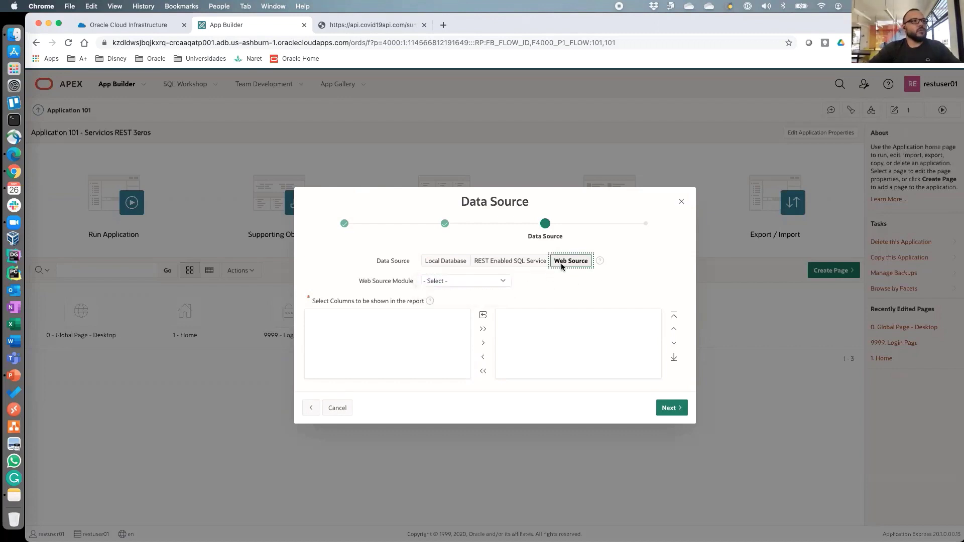
{"action": "left_click", "coordinate": [501, 281]}
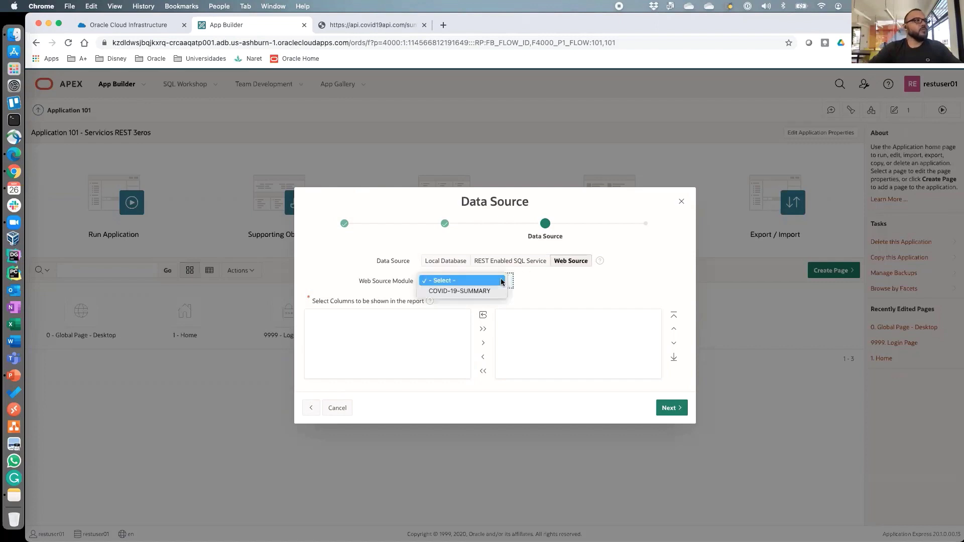
{"action": "left_click", "coordinate": [472, 292]}
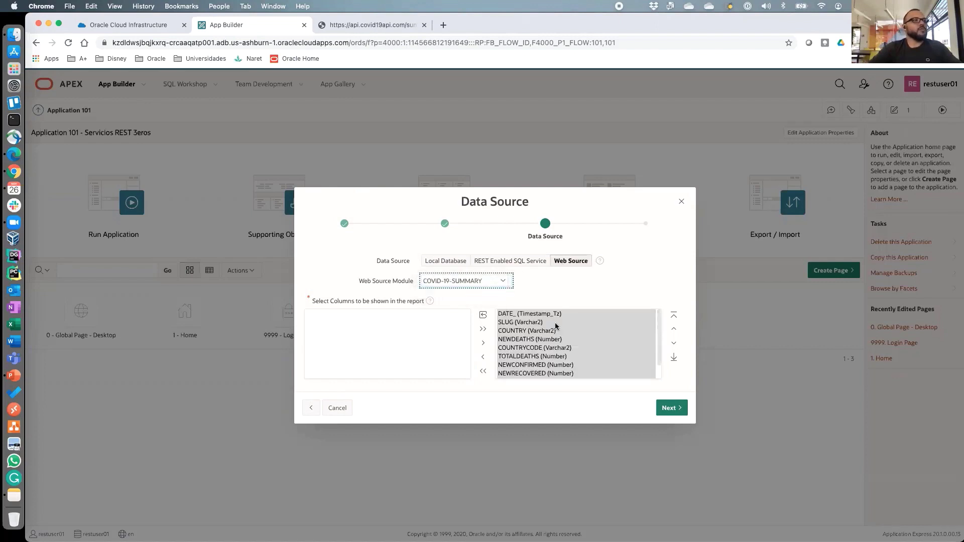
Clear the default report columns and add COUNTRY, NEWDEATHS and TOTALDEATHS to the report.
{"action": "scroll", "coordinate": [571, 327], "scroll_direction": "down", "scroll_amount": 1}
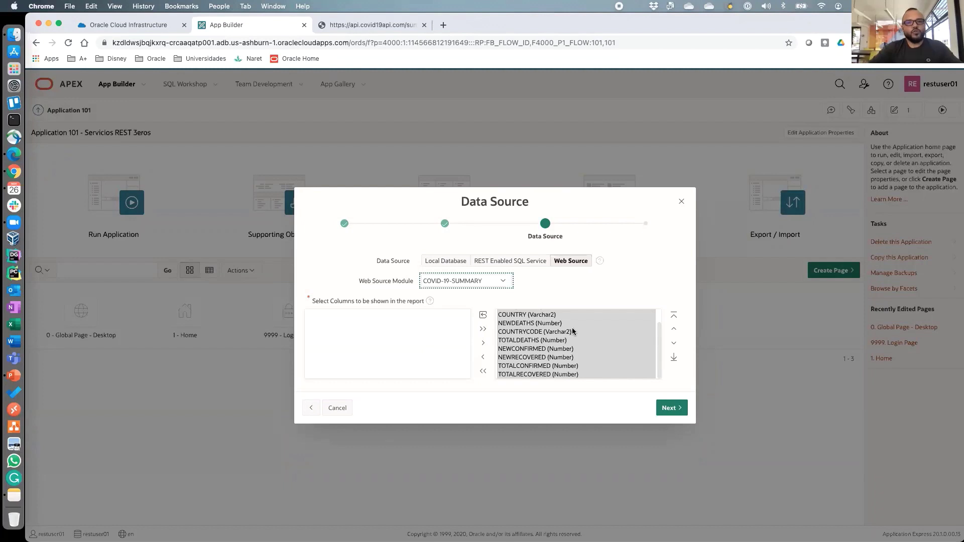
{"action": "scroll", "coordinate": [572, 328], "scroll_direction": "up", "scroll_amount": 1}
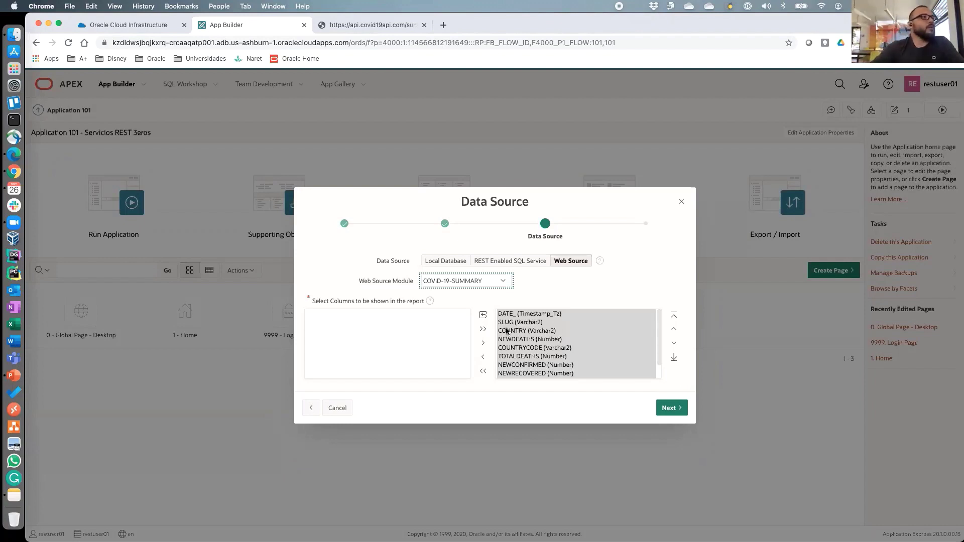
{"action": "left_click", "coordinate": [483, 372]}
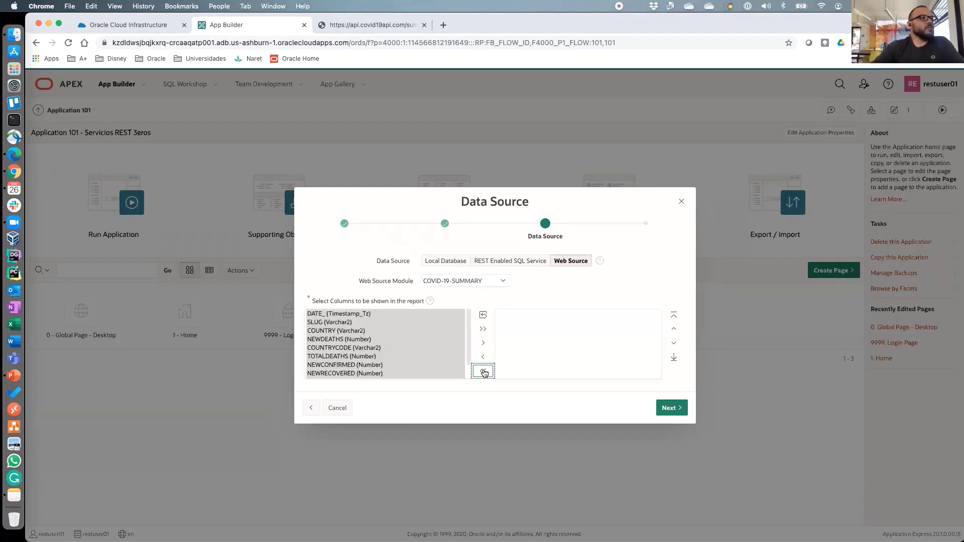
{"action": "left_click", "coordinate": [351, 332]}
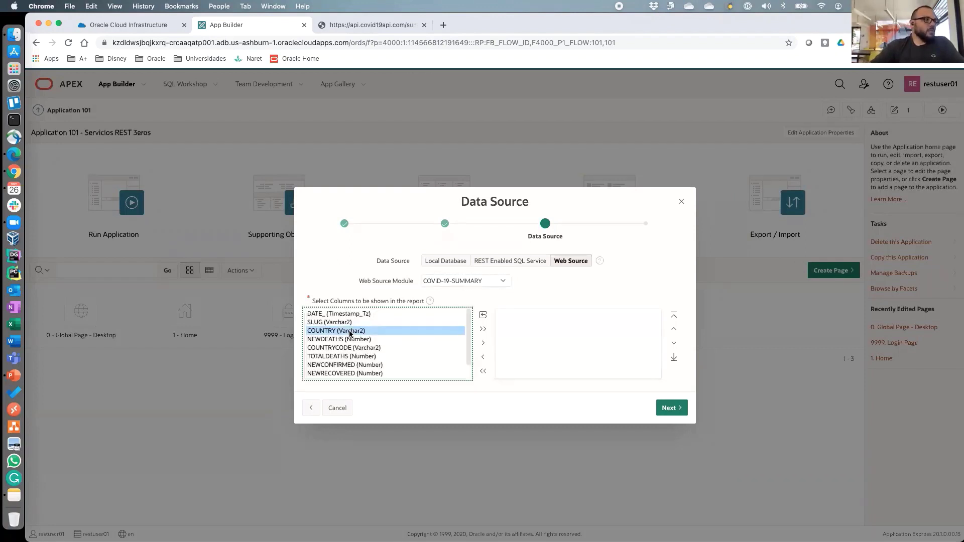
{"action": "left_click", "coordinate": [481, 345]}
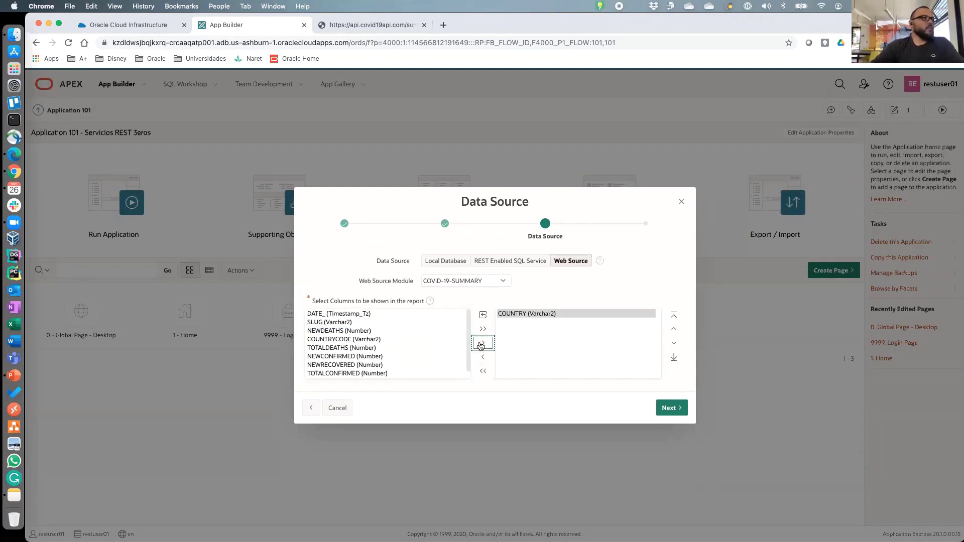
{"action": "left_click", "coordinate": [368, 331]}
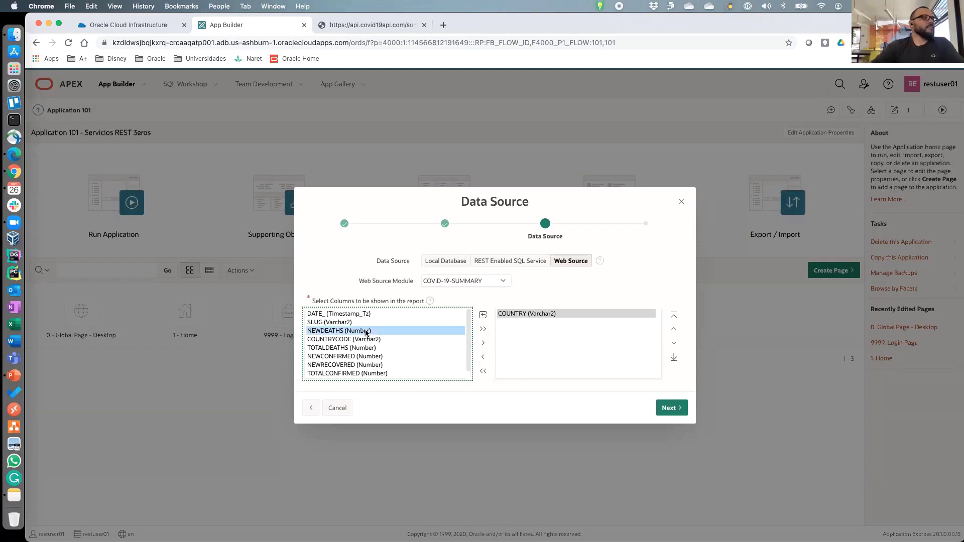
{"action": "left_click", "coordinate": [483, 345]}
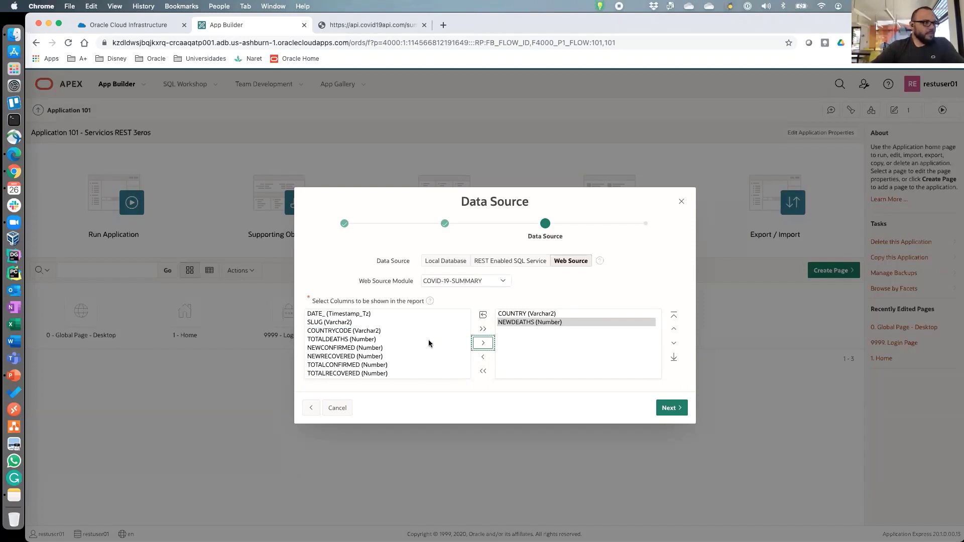
{"action": "left_click", "coordinate": [346, 340]}
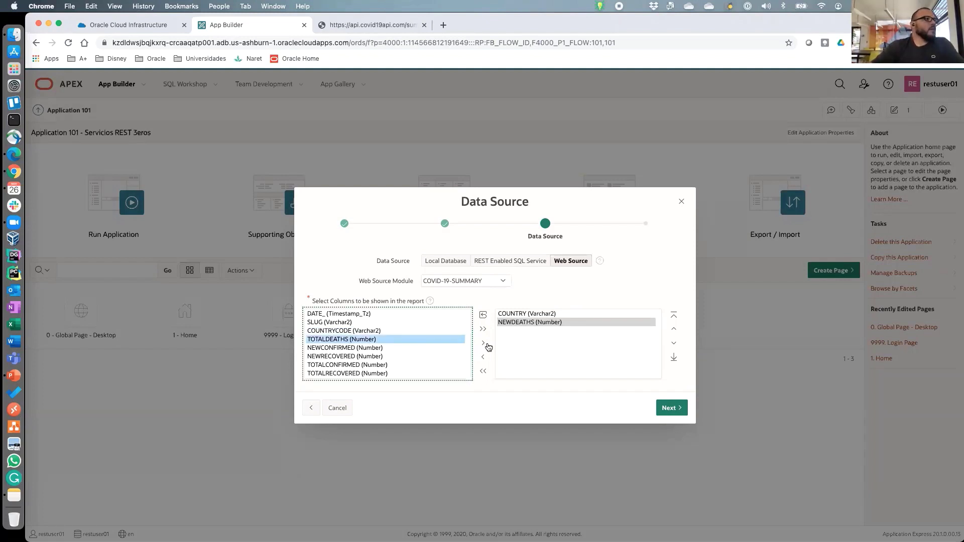
{"action": "left_click", "coordinate": [482, 344]}
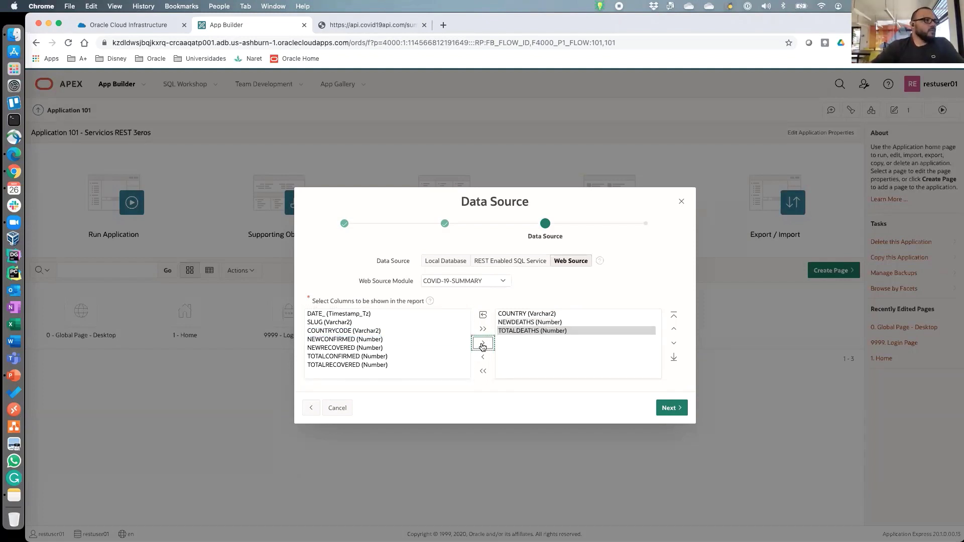
Add NEWCONFIRMED and TOTALCONFIRMED to the report columns and continue to the form column settings.
{"action": "left_click", "coordinate": [361, 340]}
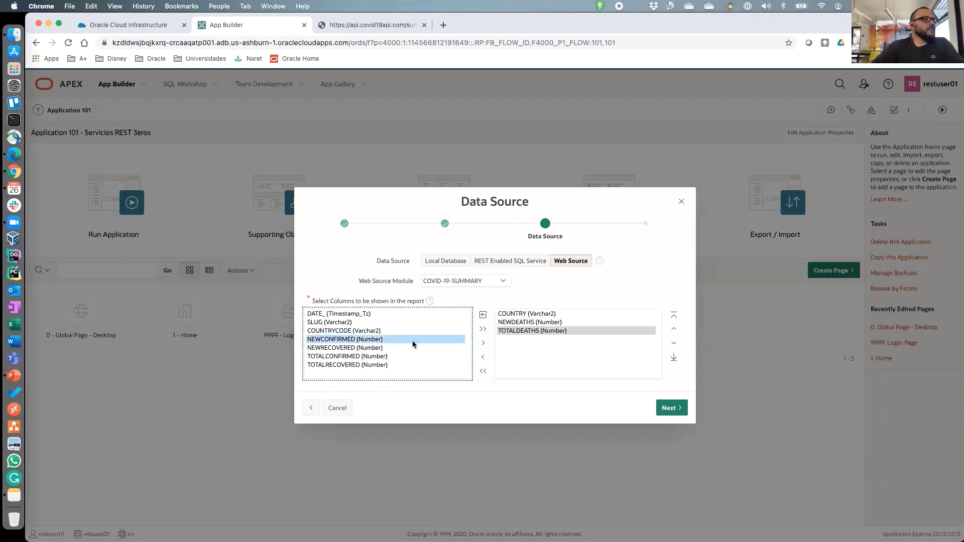
{"action": "left_click", "coordinate": [483, 344]}
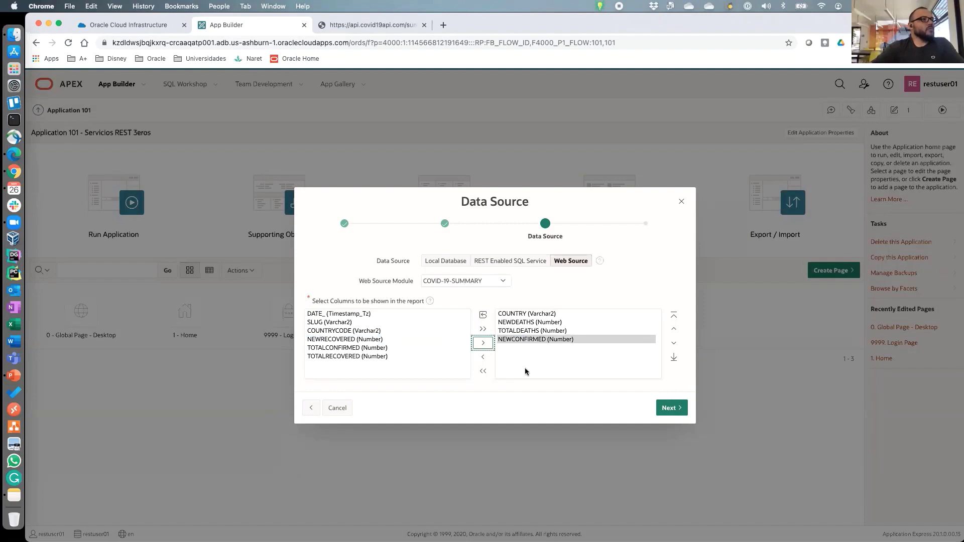
{"action": "left_click", "coordinate": [342, 348]}
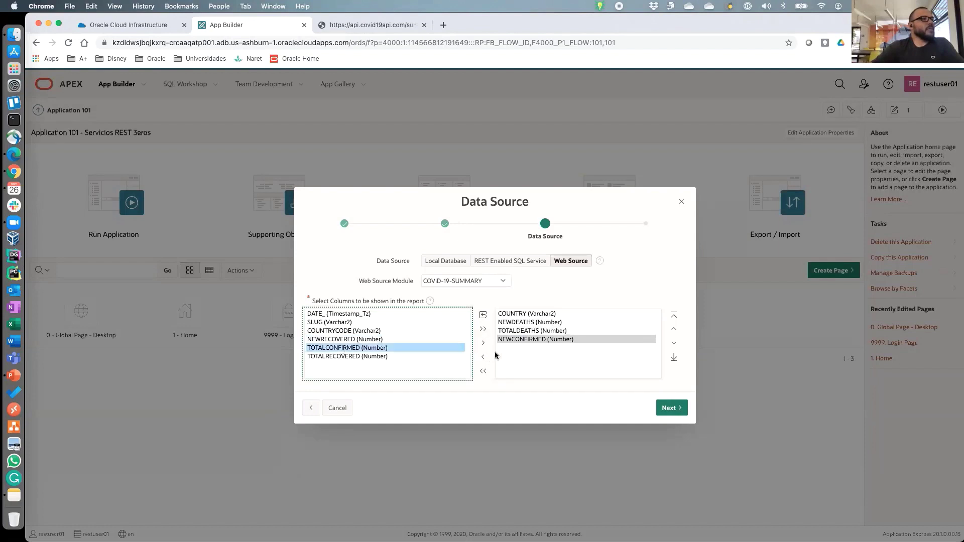
{"action": "left_click", "coordinate": [483, 343]}
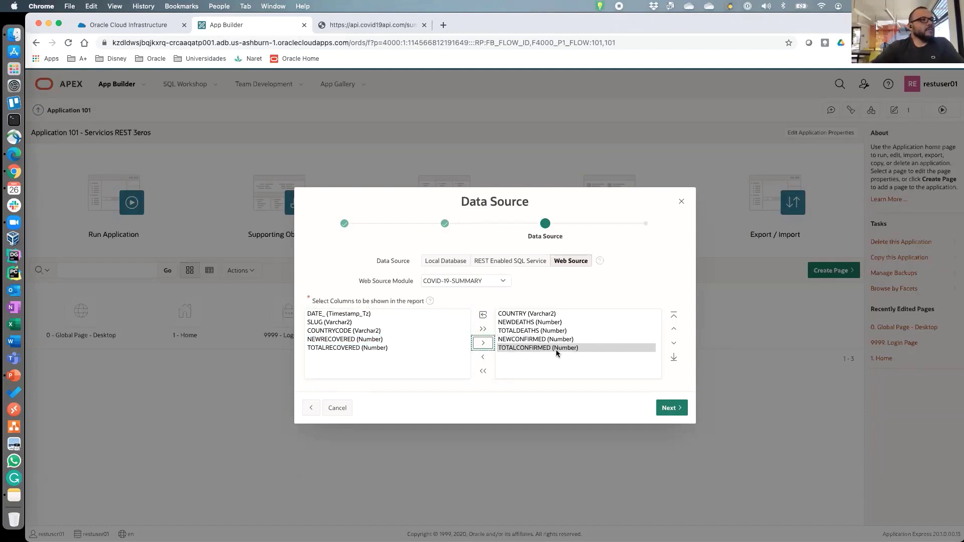
{"action": "left_click", "coordinate": [677, 409]}
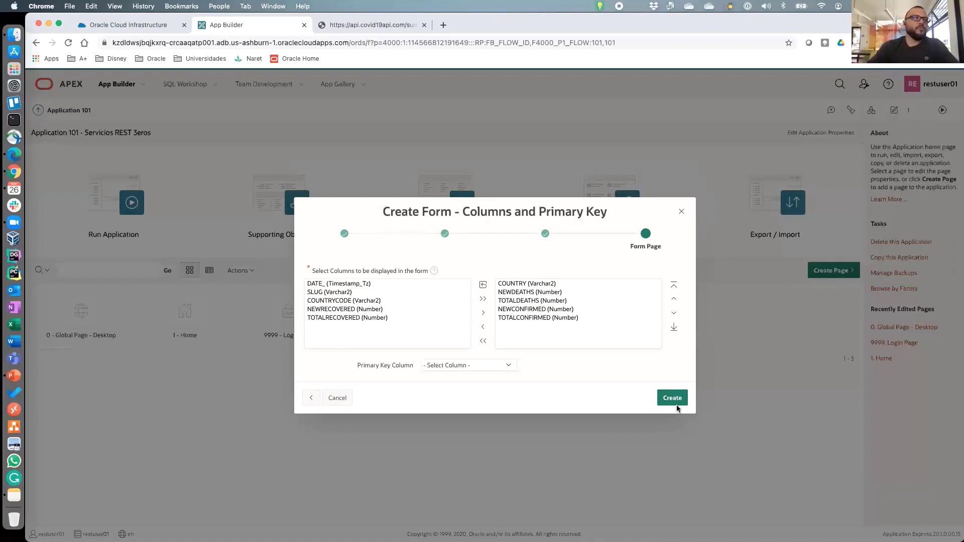
{"action": "left_click", "coordinate": [490, 364]}
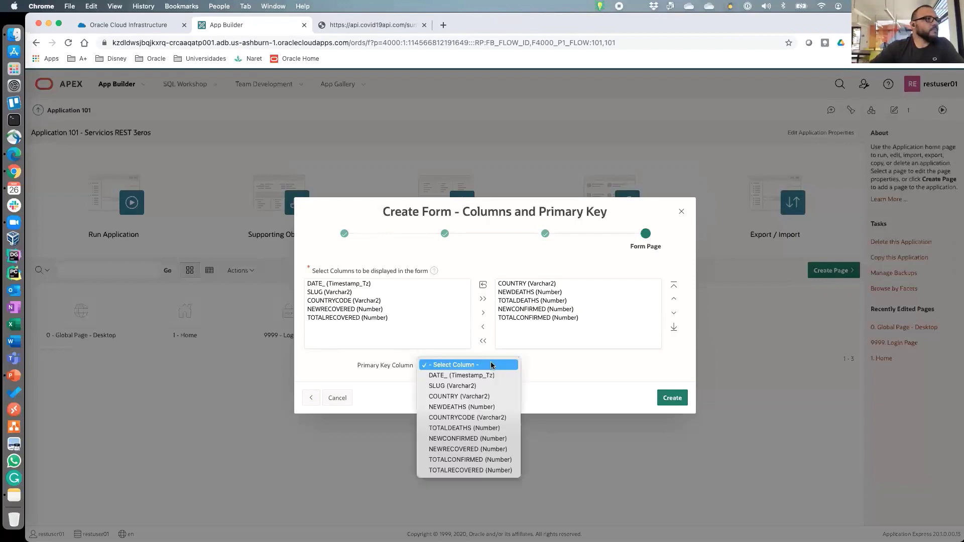
{"action": "left_click", "coordinate": [547, 365]}
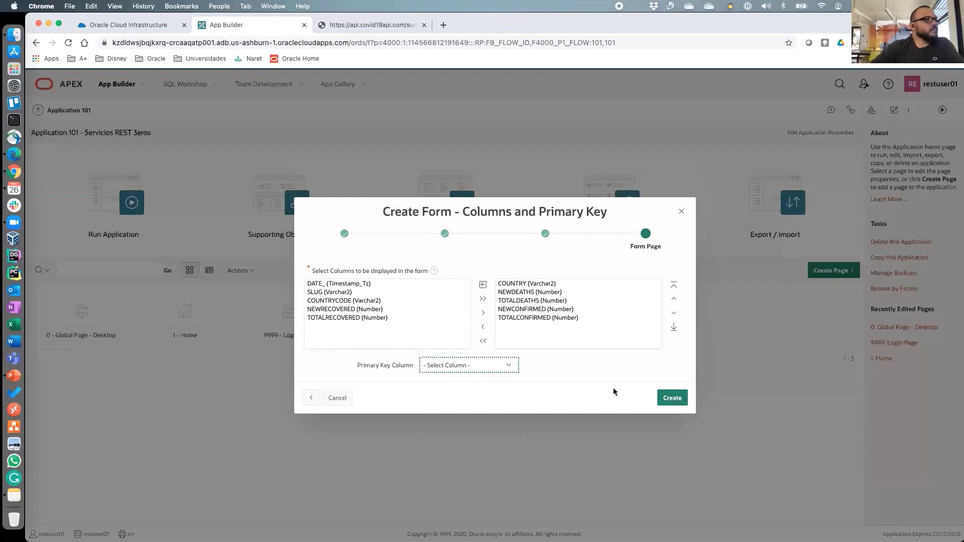
{"action": "left_click", "coordinate": [374, 284]}
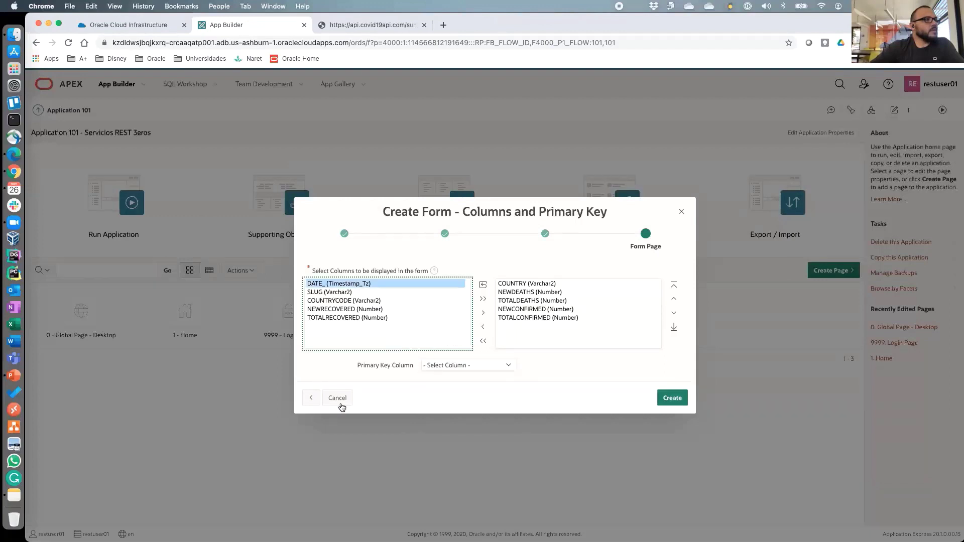
Return to the report columns, add DATE_ as the first column, and continue to the form column settings.
{"action": "left_click", "coordinate": [314, 398]}
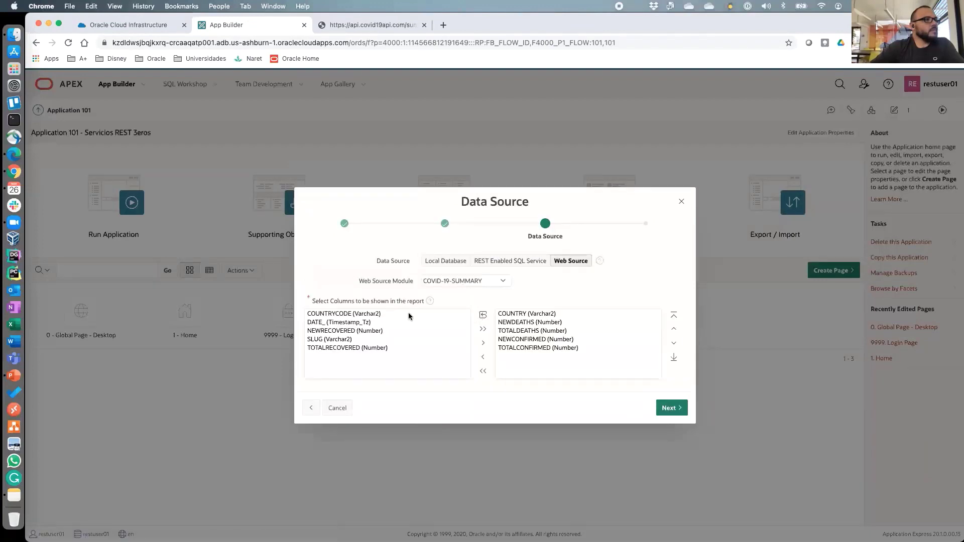
{"action": "left_click", "coordinate": [358, 321]}
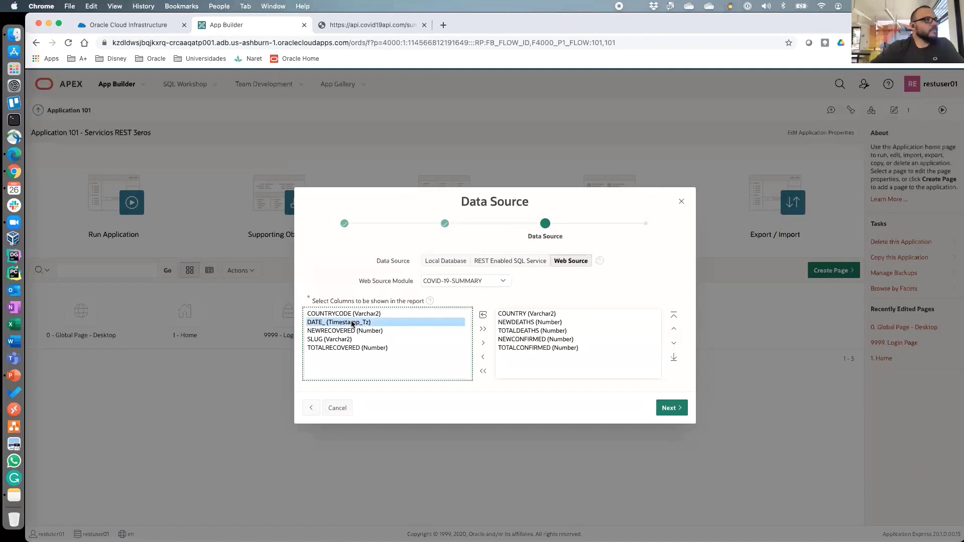
{"action": "left_click", "coordinate": [483, 343]}
{"action": "left_click", "coordinate": [674, 330]}
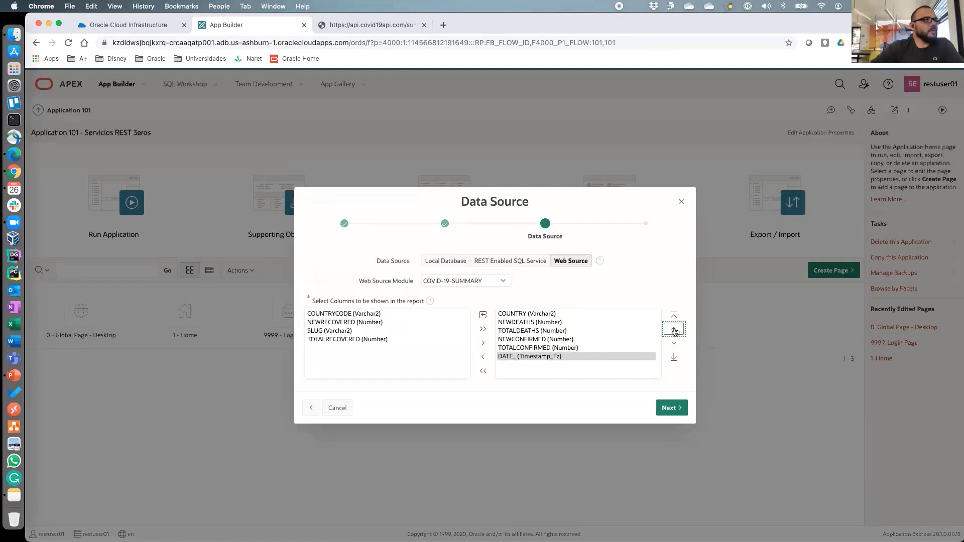
{"action": "left_click", "coordinate": [674, 330]}
{"action": "left_click", "coordinate": [675, 330]}
{"action": "left_click", "coordinate": [674, 330]}
{"action": "left_click", "coordinate": [675, 330]}
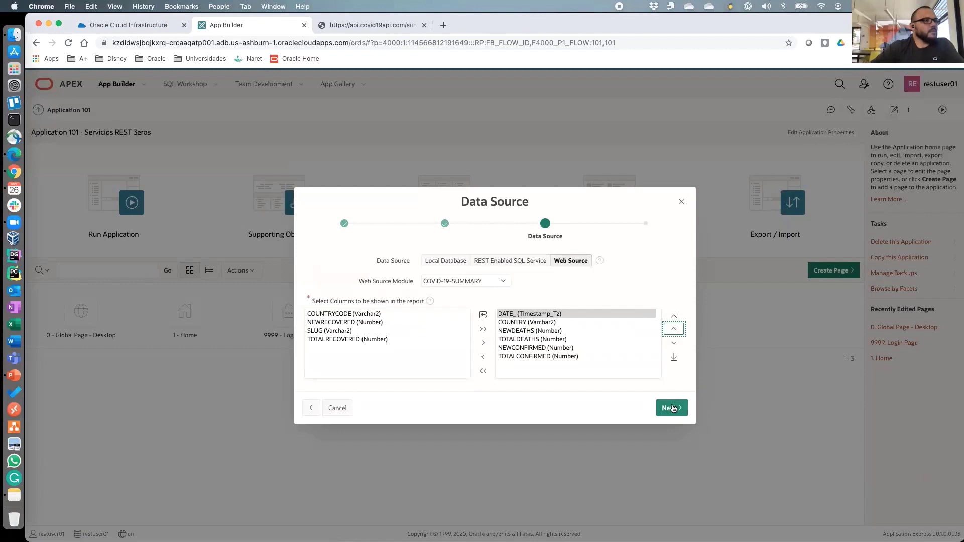
{"action": "left_click", "coordinate": [670, 408]}
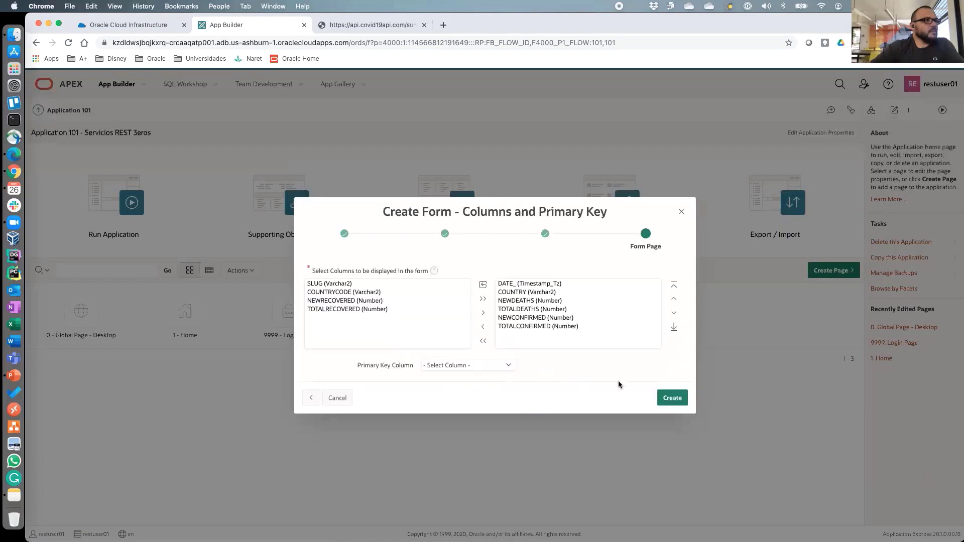
Try to create the pages without a primary key column, then revisit the data source settings.
{"action": "left_click", "coordinate": [673, 399]}
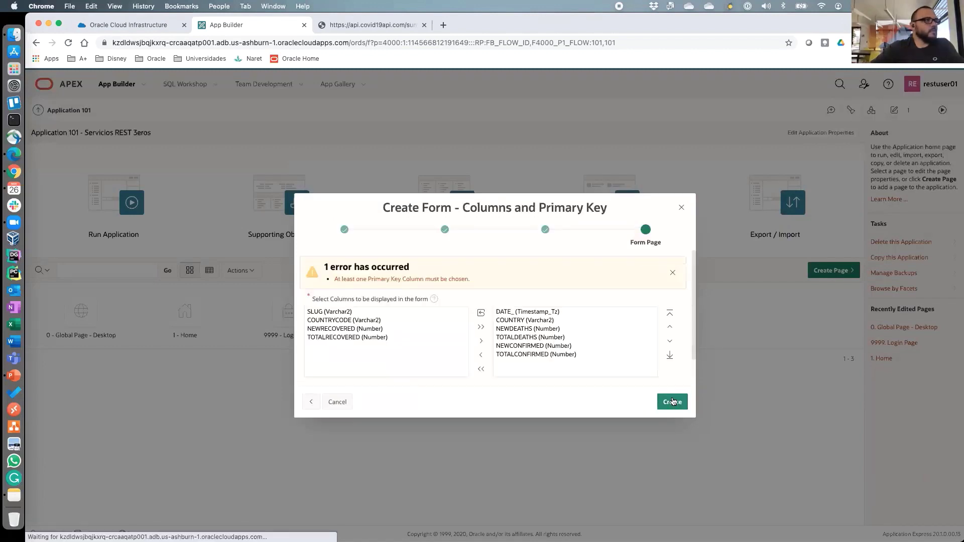
{"action": "left_click", "coordinate": [311, 402]}
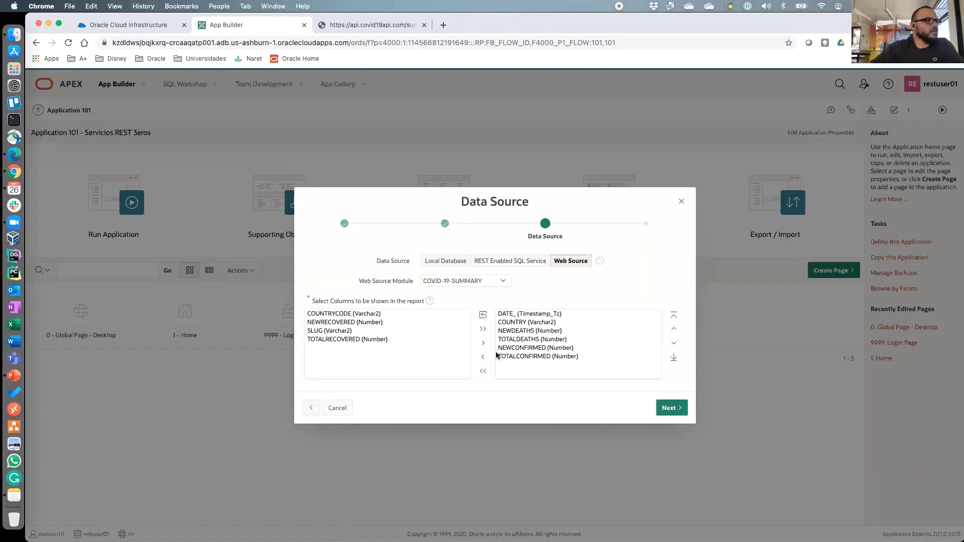
{"action": "left_click", "coordinate": [673, 405]}
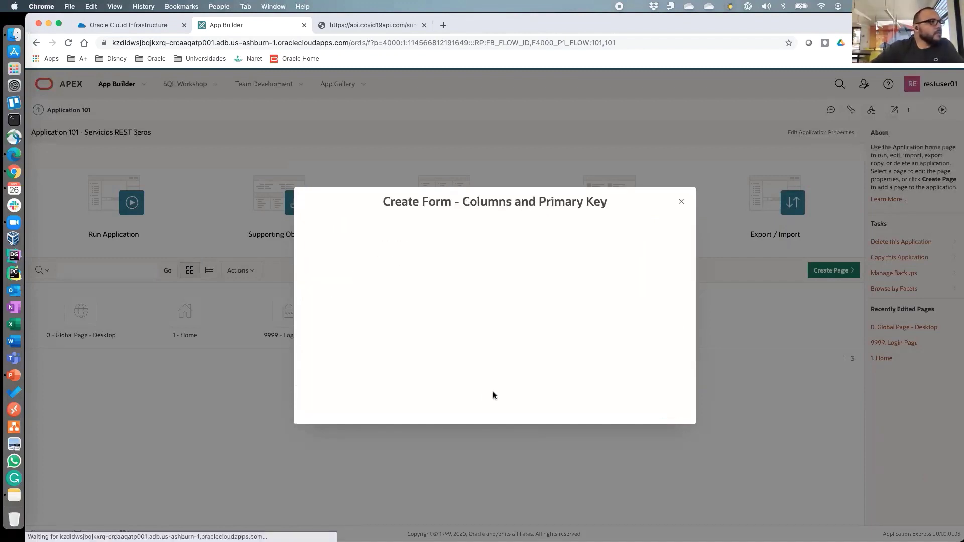
Set COUNTRY as the primary key column and DATE_ as the secondary key column, and create the pages.
{"action": "left_click", "coordinate": [482, 366]}
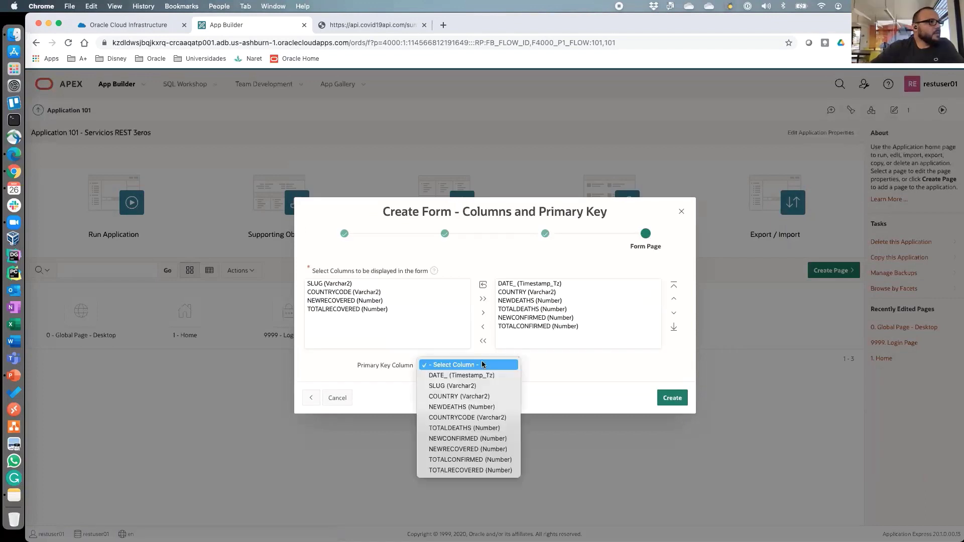
{"action": "left_click", "coordinate": [481, 397]}
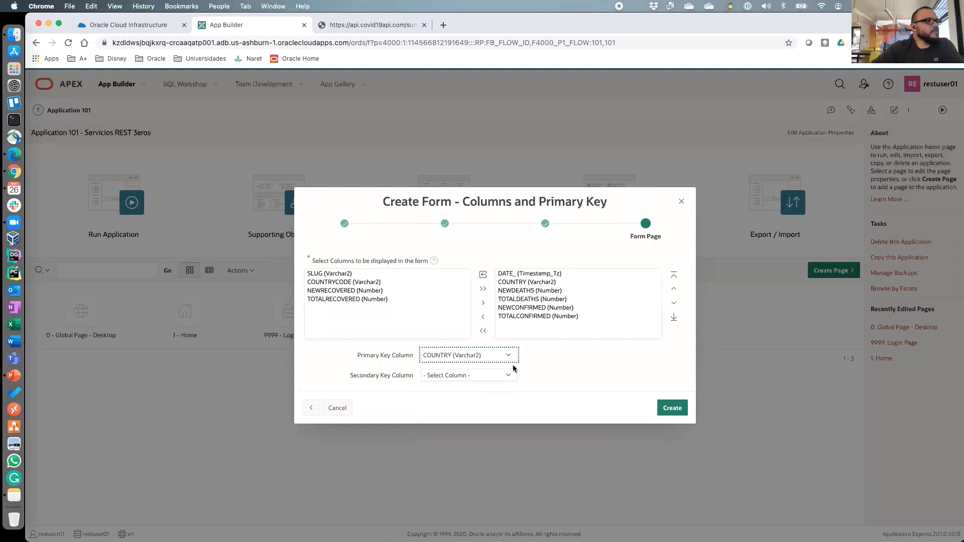
{"action": "left_click", "coordinate": [510, 377]}
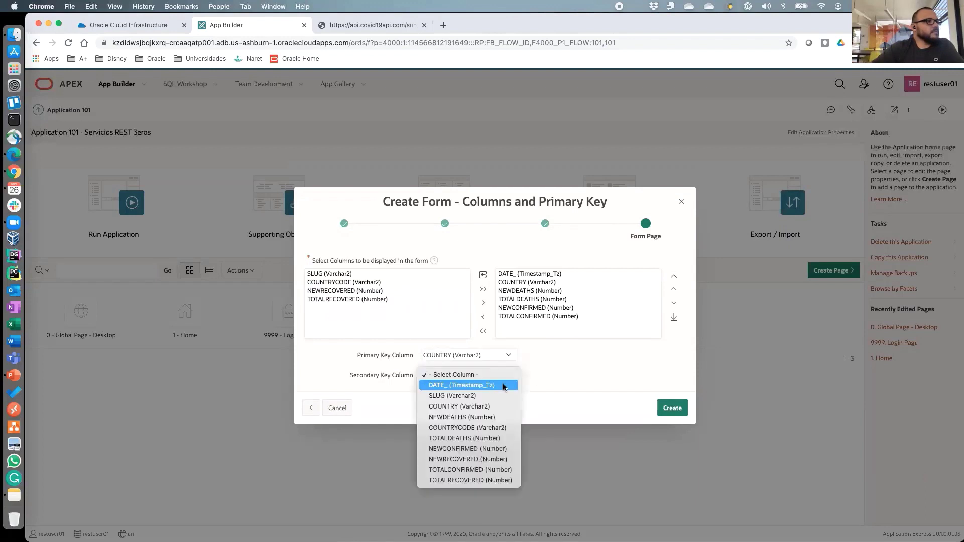
{"action": "left_click", "coordinate": [505, 386]}
{"action": "left_click", "coordinate": [673, 408]}
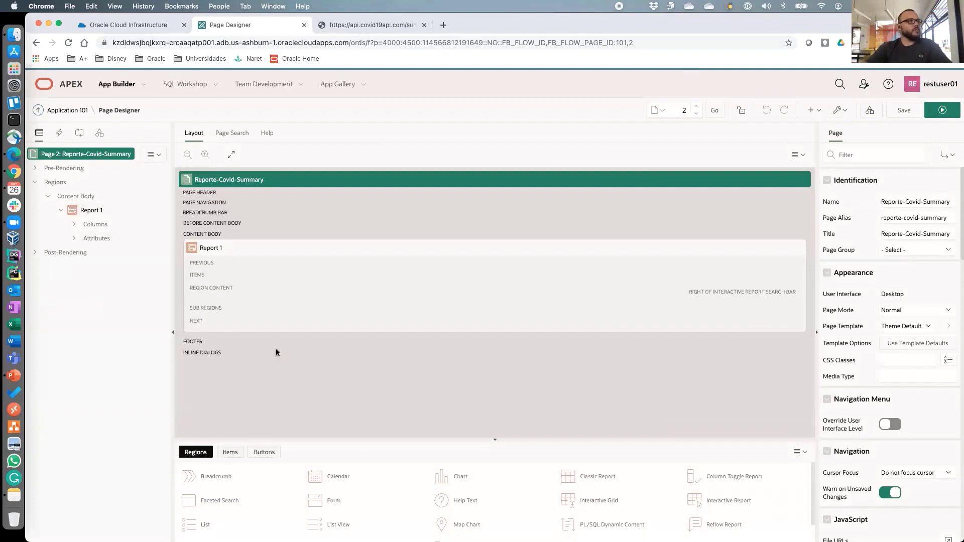
Run the Reporte-Covid-Summary page and bring up the application's sign-in page.
{"action": "left_click", "coordinate": [932, 112]}
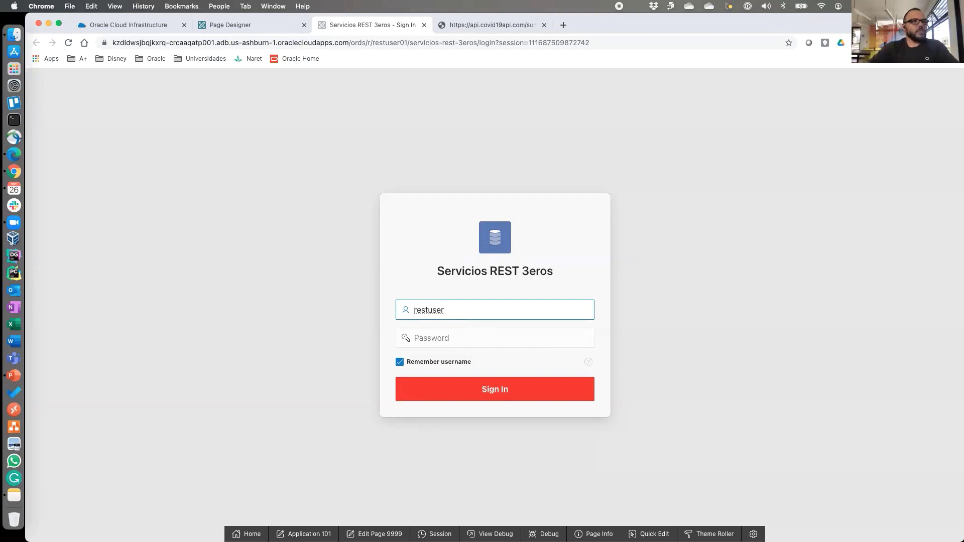
{"action": "left_click", "coordinate": [14, 497]}
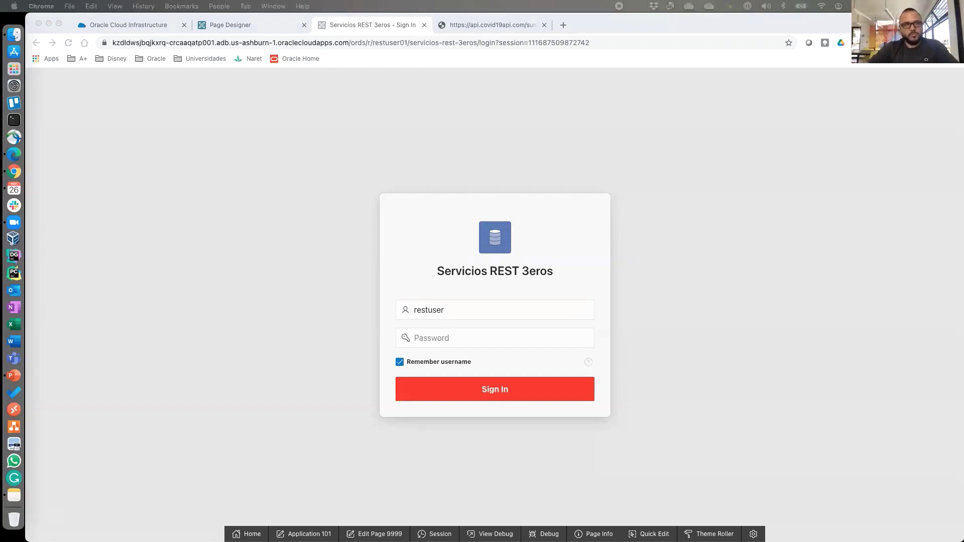
{"action": "left_click", "coordinate": [252, 23]}
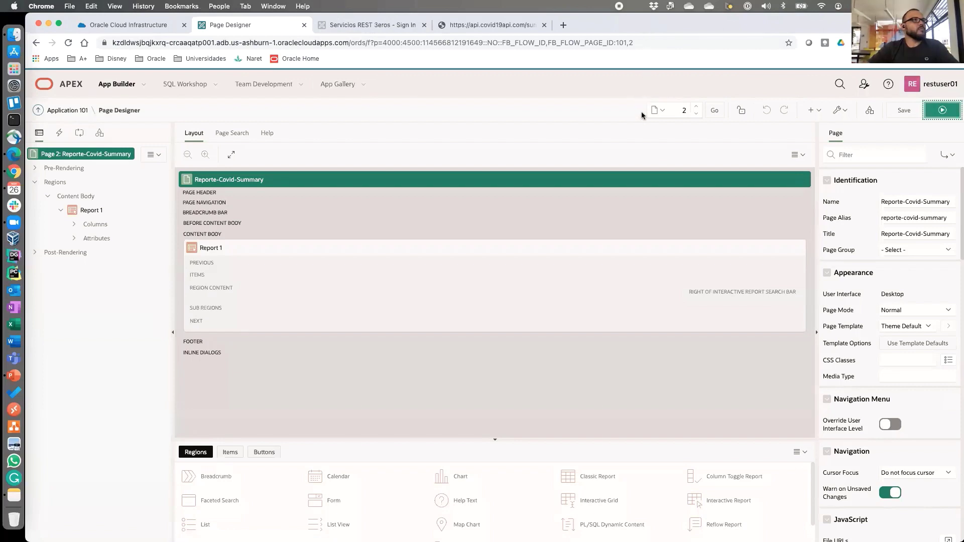
{"action": "left_click", "coordinate": [381, 25]}
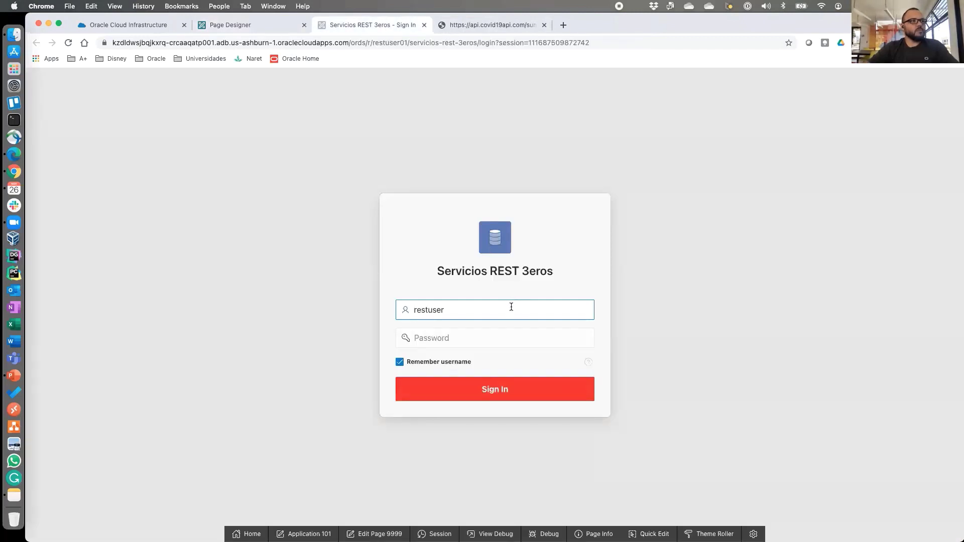
Sign in to the application as restuser01 with the account password and decline saving the login in 1Password.
{"action": "type", "text": "01"}
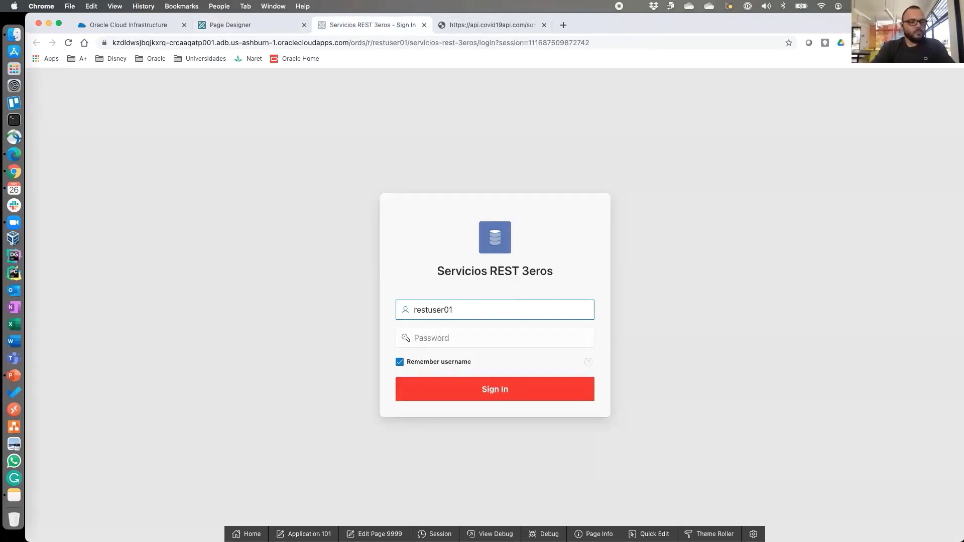
{"action": "key", "text": "Tab"}
{"action": "key", "text": "super+v"}
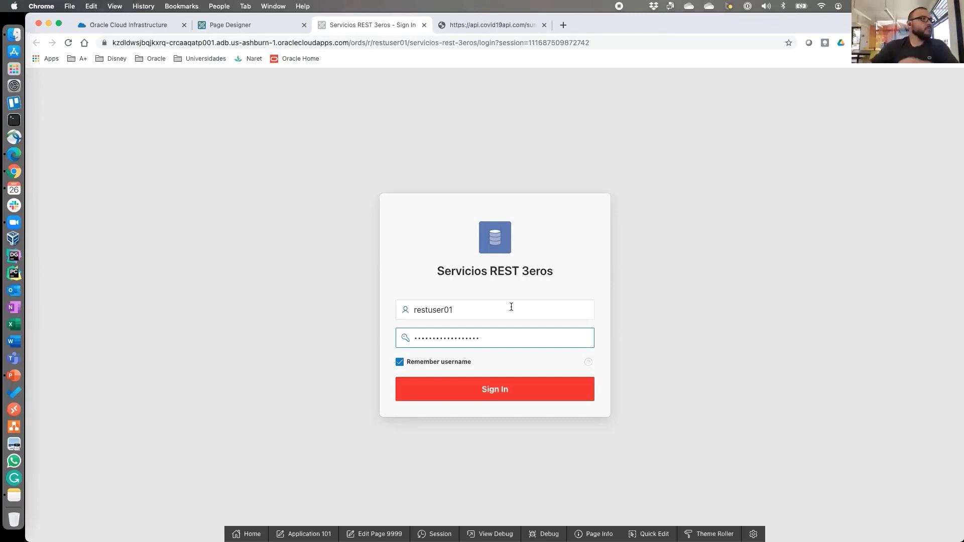
{"action": "left_click", "coordinate": [480, 391]}
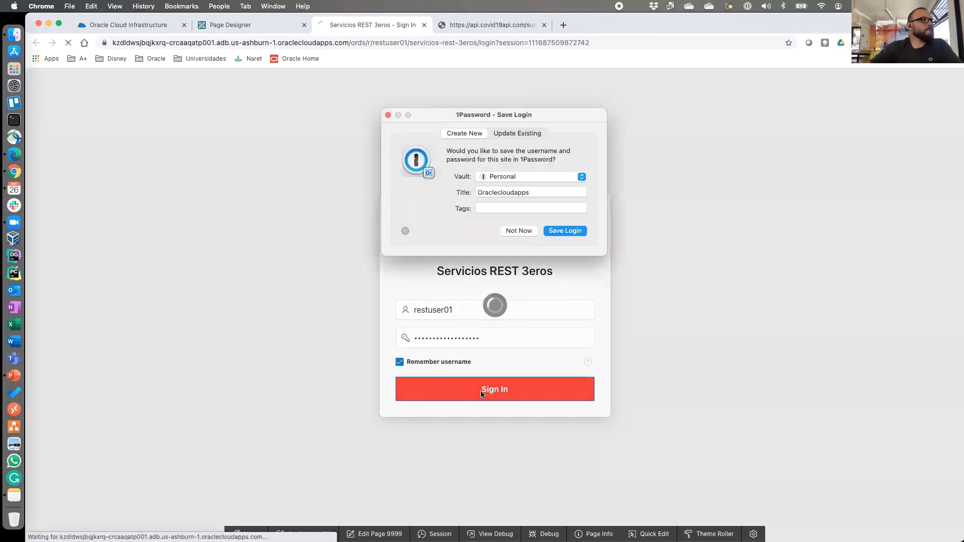
{"action": "left_click", "coordinate": [512, 229]}
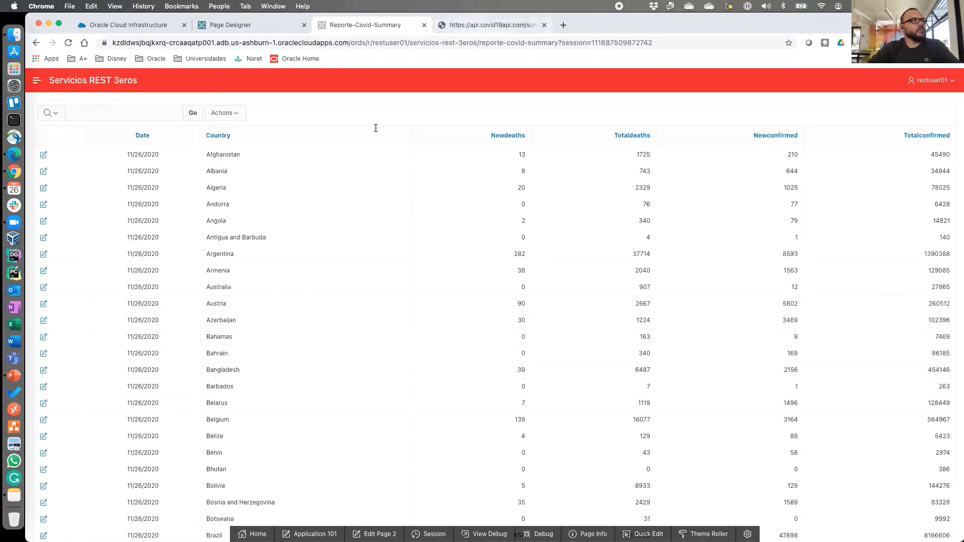
Compare Afghanistan's date, death and confirmed-case values in the report with its entry in the api.covid19api.com/summary response.
{"action": "key", "text": "ctrl+Tab"}
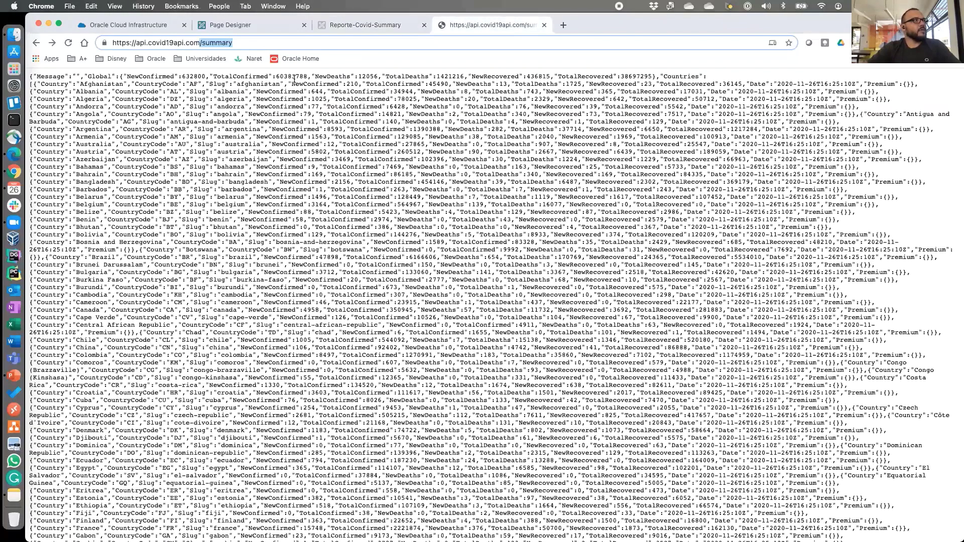
{"action": "left_click", "coordinate": [366, 22]}
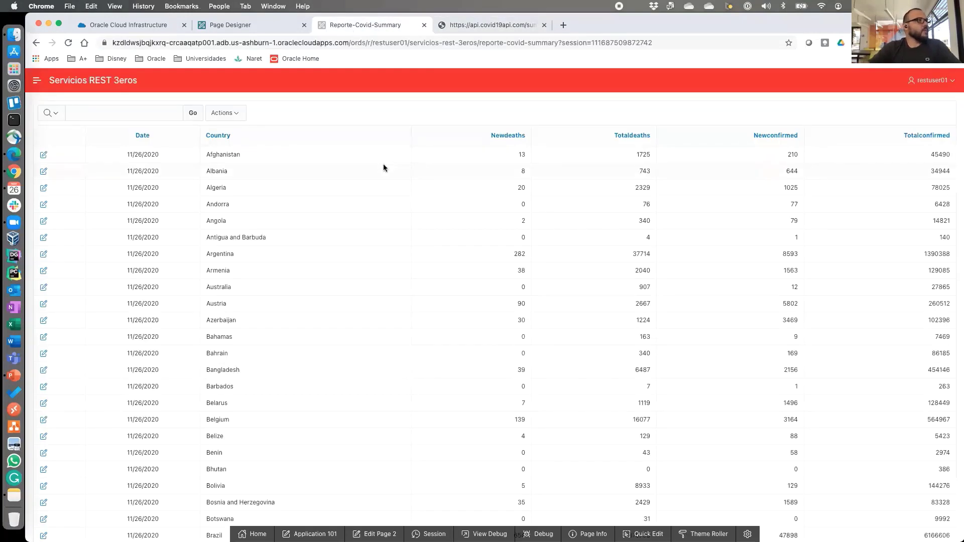
{"action": "left_click_drag", "start_coordinate": [140, 153], "coordinate": [125, 156]}
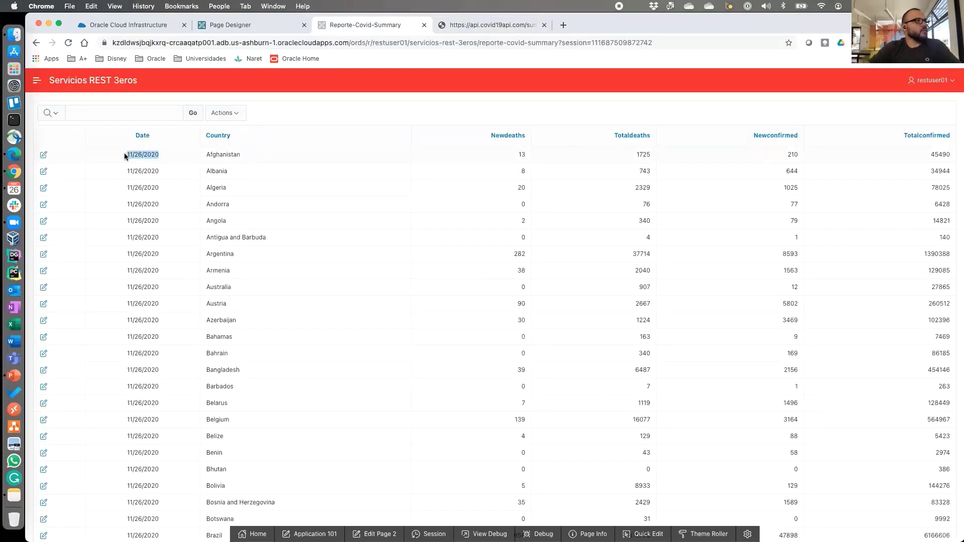
{"action": "left_click_drag", "start_coordinate": [243, 154], "coordinate": [187, 153]}
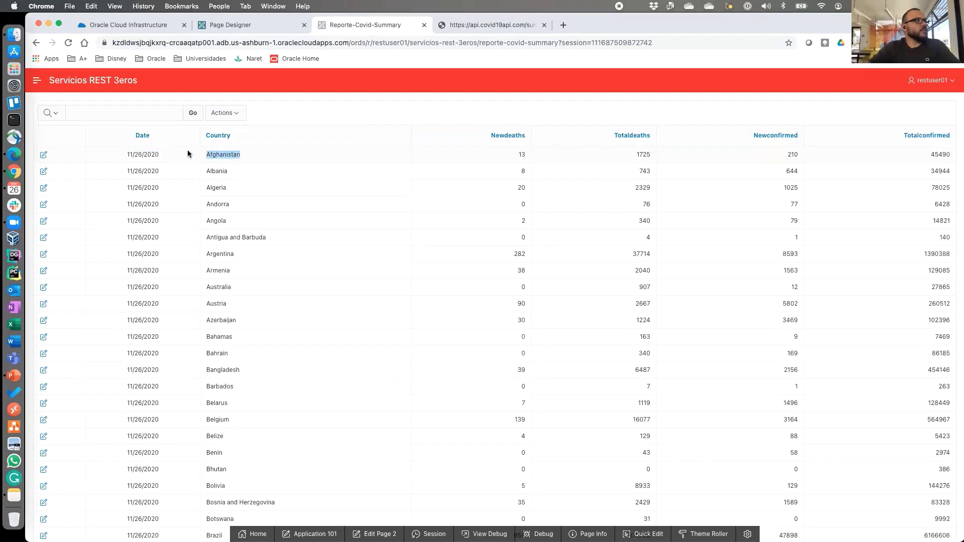
{"action": "left_click_drag", "start_coordinate": [525, 154], "coordinate": [517, 157]}
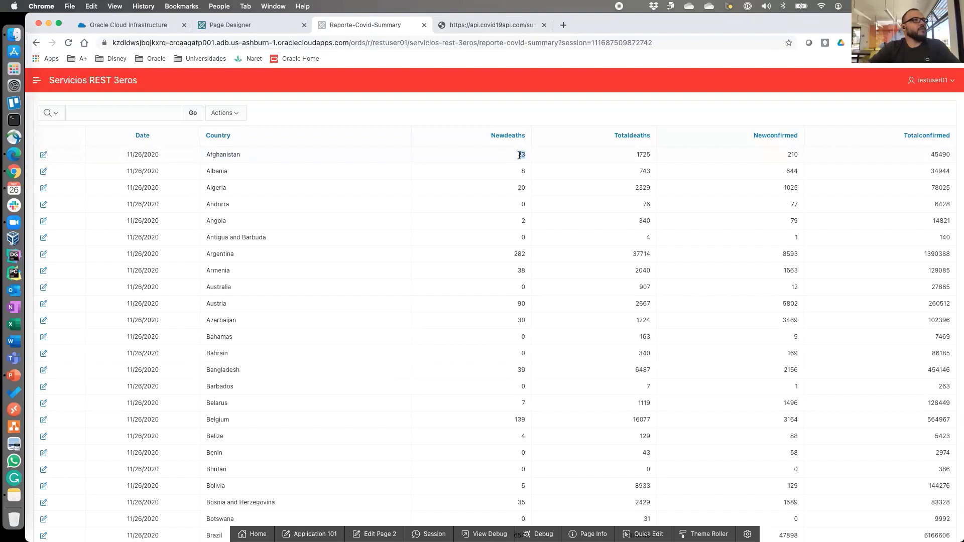
{"action": "left_click", "coordinate": [652, 157]}
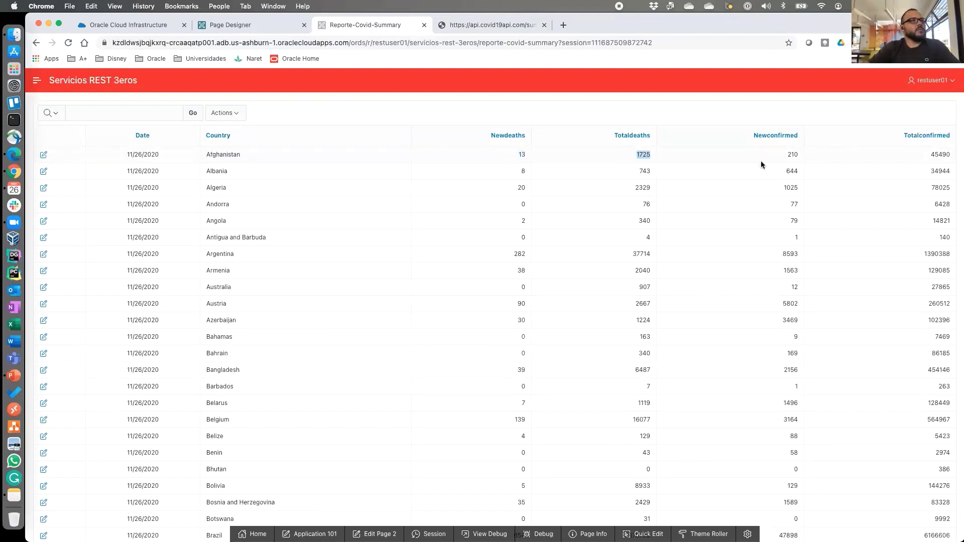
{"action": "left_click_drag", "start_coordinate": [799, 156], "coordinate": [790, 157]}
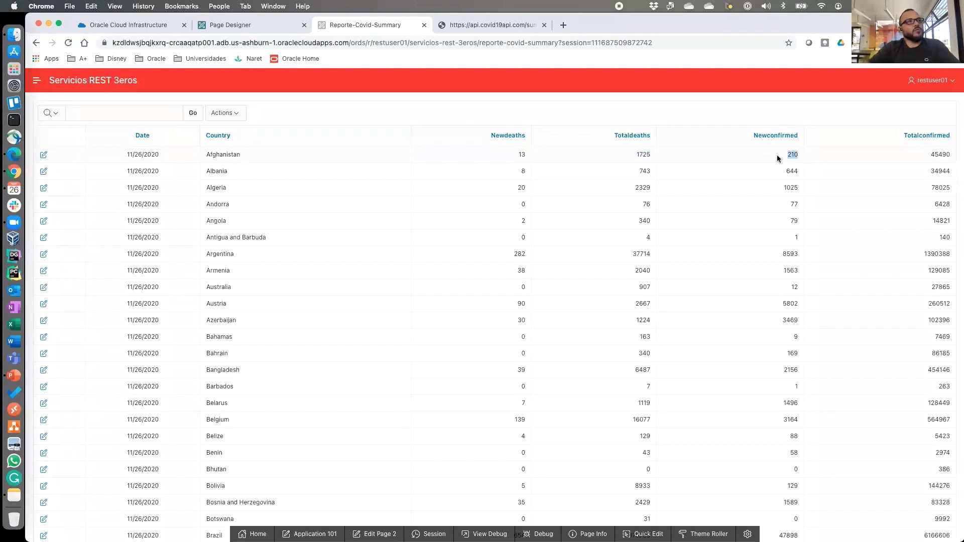
{"action": "left_click_drag", "start_coordinate": [955, 156], "coordinate": [921, 157]}
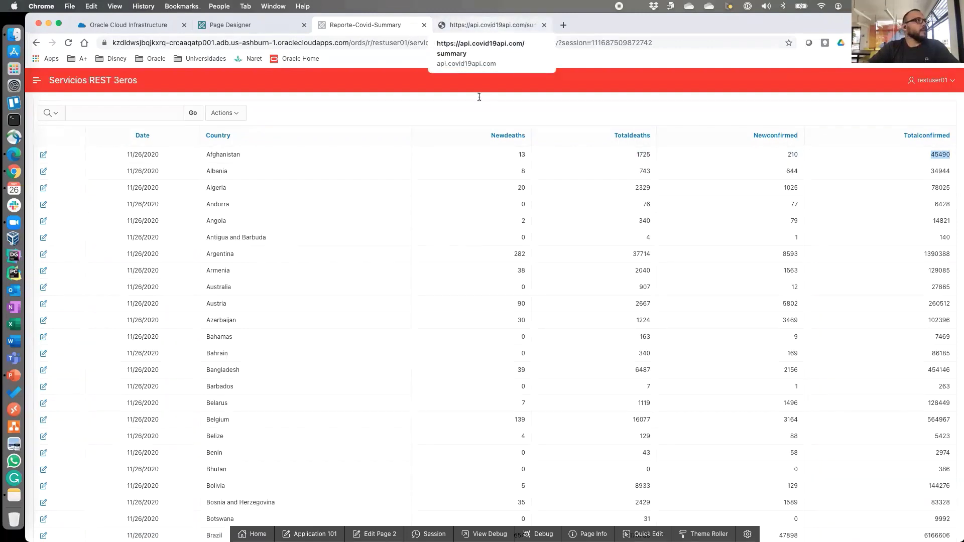
{"action": "key", "text": "ctrl+Tab"}
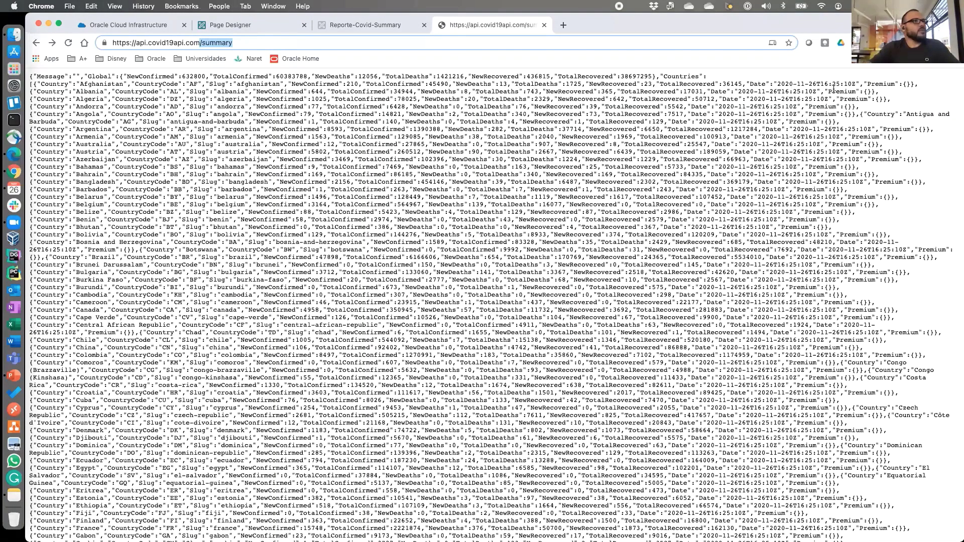
{"action": "left_click_drag", "start_coordinate": [134, 84], "coordinate": [921, 82]}
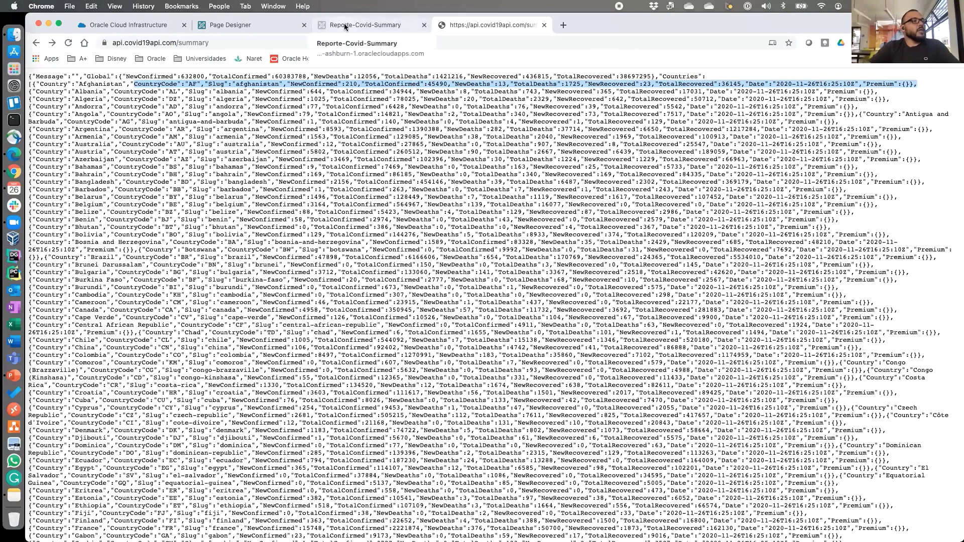
{"action": "left_click", "coordinate": [344, 27]}
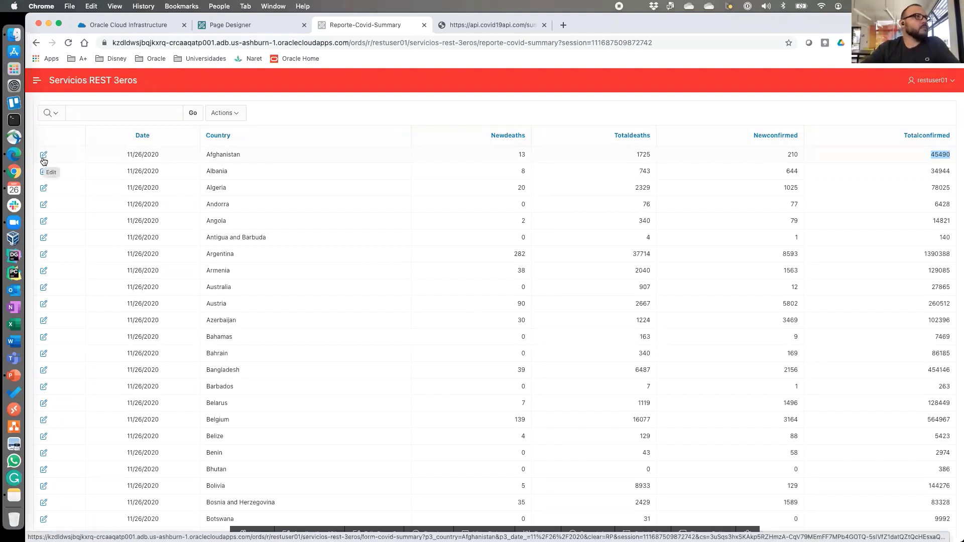
Try a vertical bar chart of the report with Country as label and Newconfirmed as value, and remove it.
{"action": "left_click", "coordinate": [238, 115]}
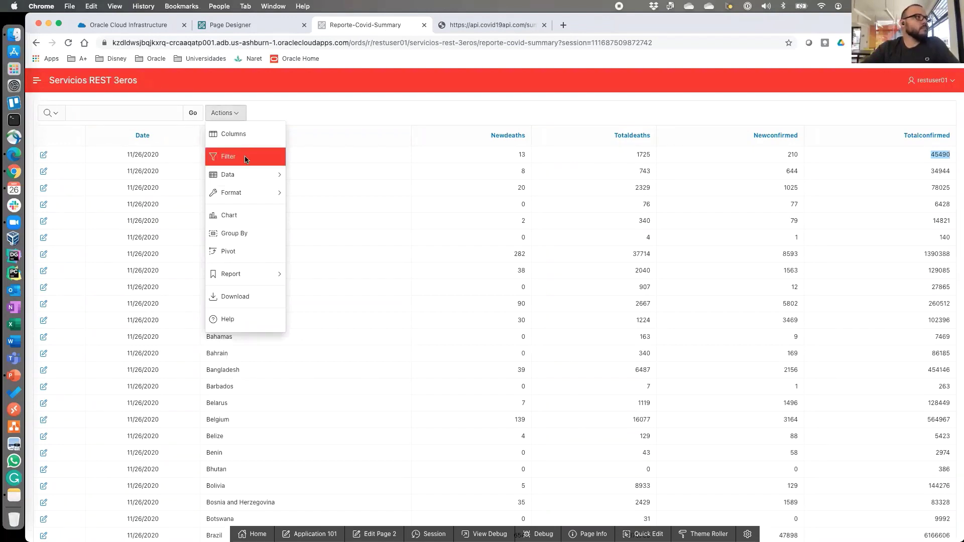
{"action": "left_click", "coordinate": [245, 219]}
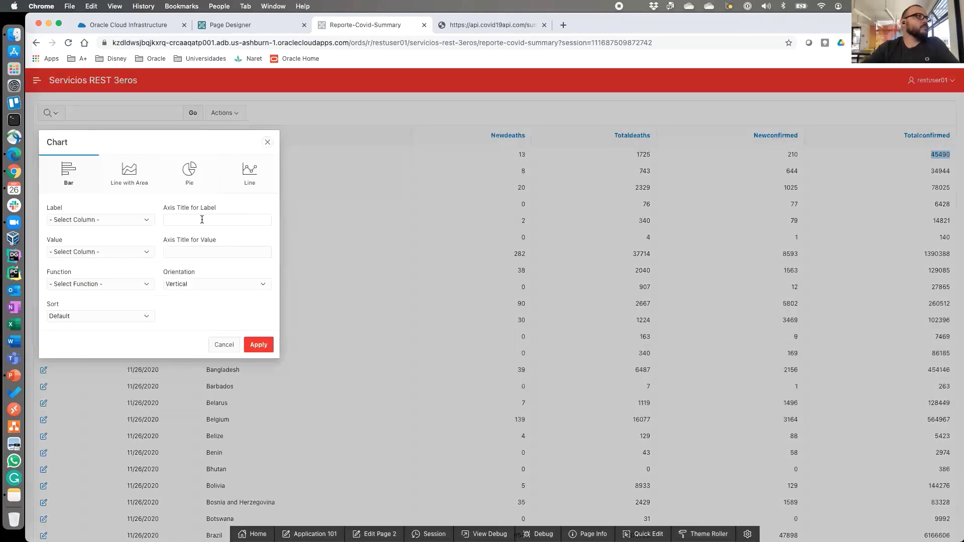
{"action": "left_click", "coordinate": [147, 221]}
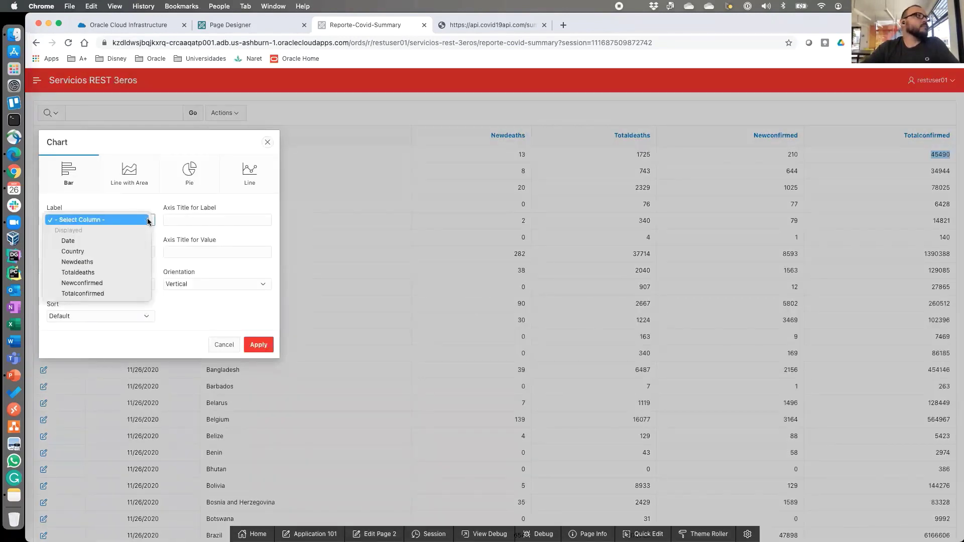
{"action": "left_click", "coordinate": [140, 251]}
{"action": "left_click", "coordinate": [145, 252]}
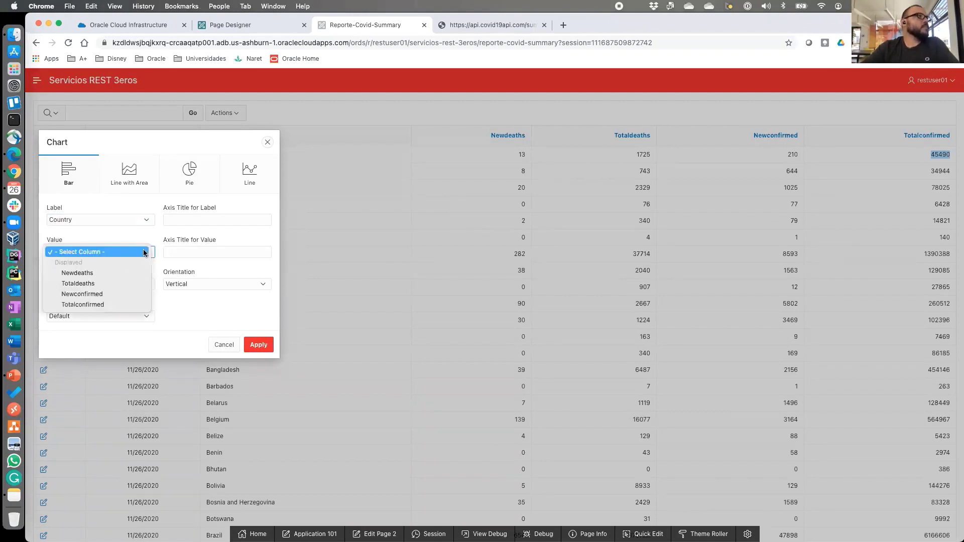
{"action": "left_click", "coordinate": [140, 296]}
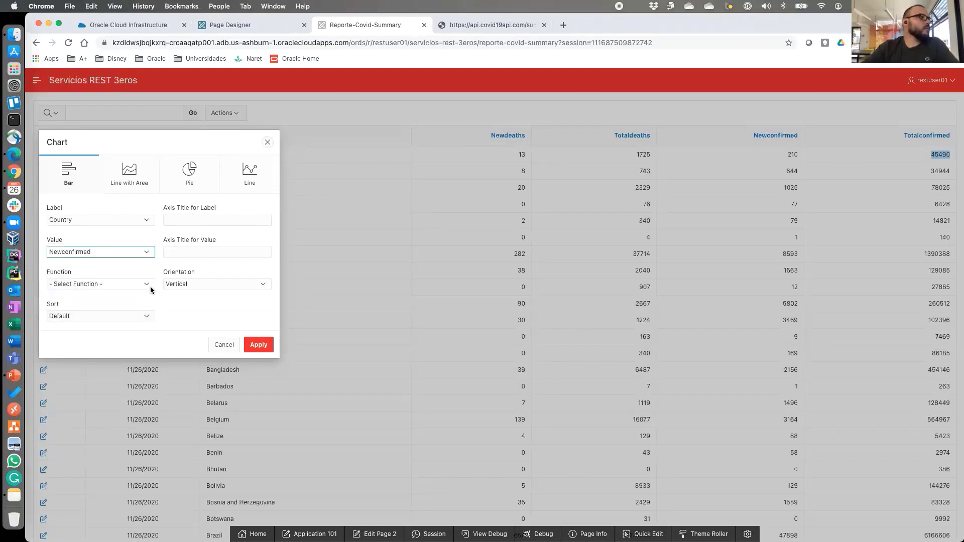
{"action": "left_click", "coordinate": [149, 287]}
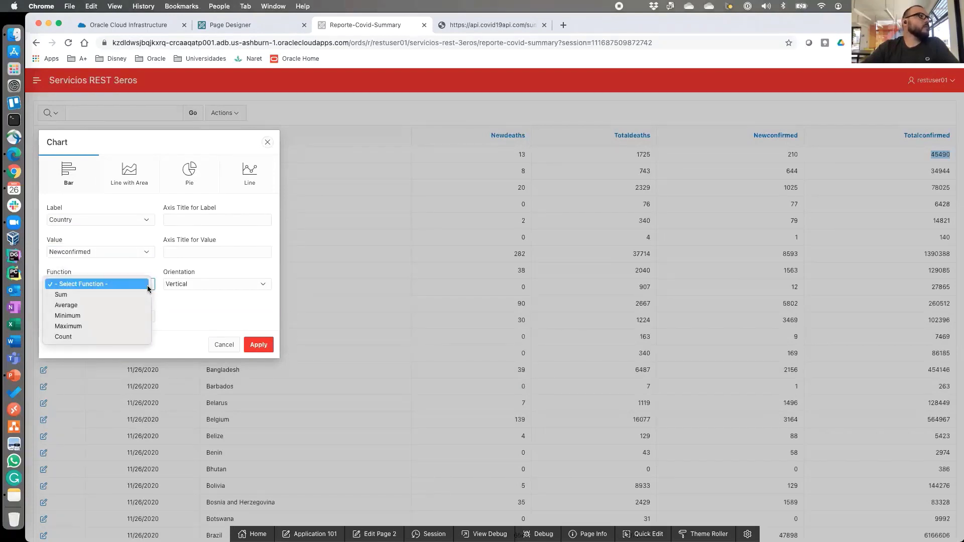
{"action": "left_click", "coordinate": [129, 305]}
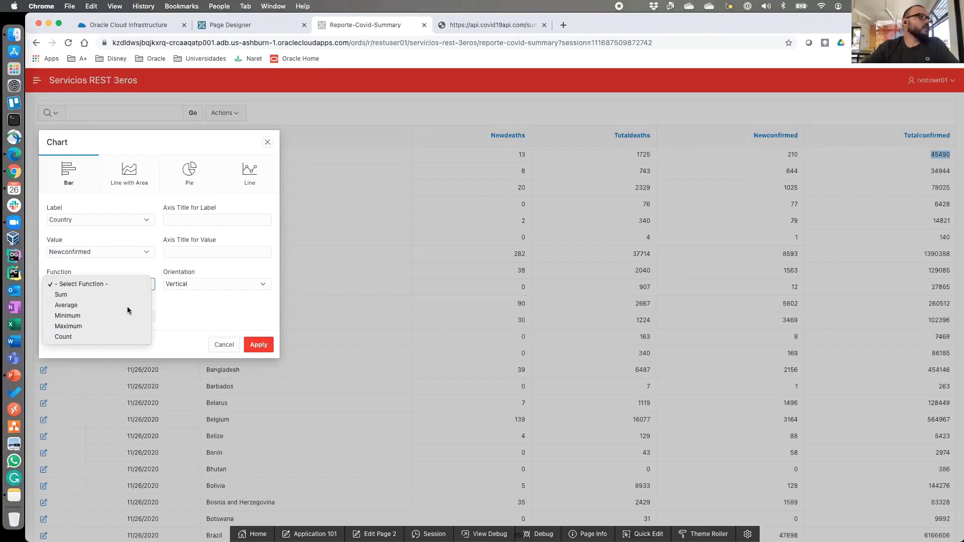
{"action": "left_click", "coordinate": [260, 345]}
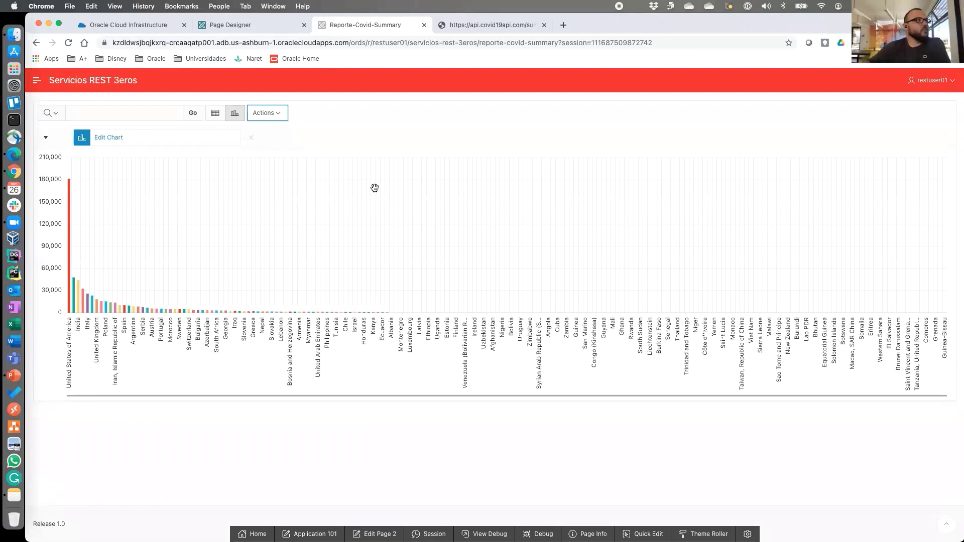
{"action": "left_click", "coordinate": [251, 138]}
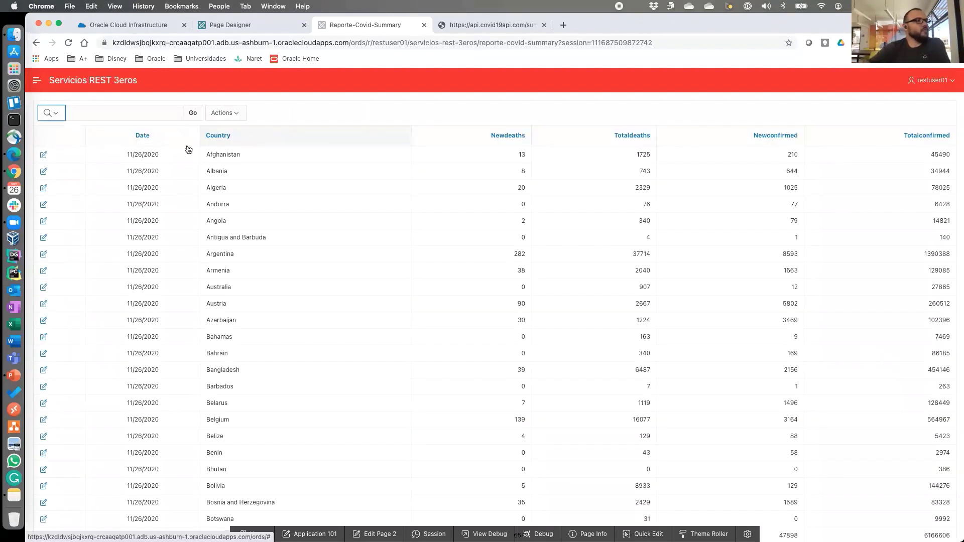
Create a vertical bar chart of the report with Country as label, the Sum of Newconfirmed as value, and Value - Ascending sorting.
{"action": "left_click", "coordinate": [234, 114]}
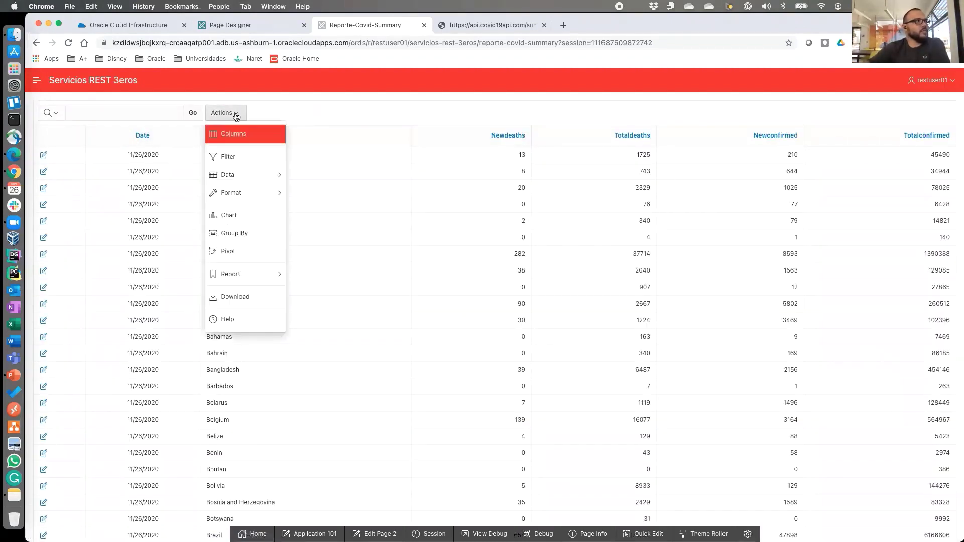
{"action": "left_click", "coordinate": [236, 217]}
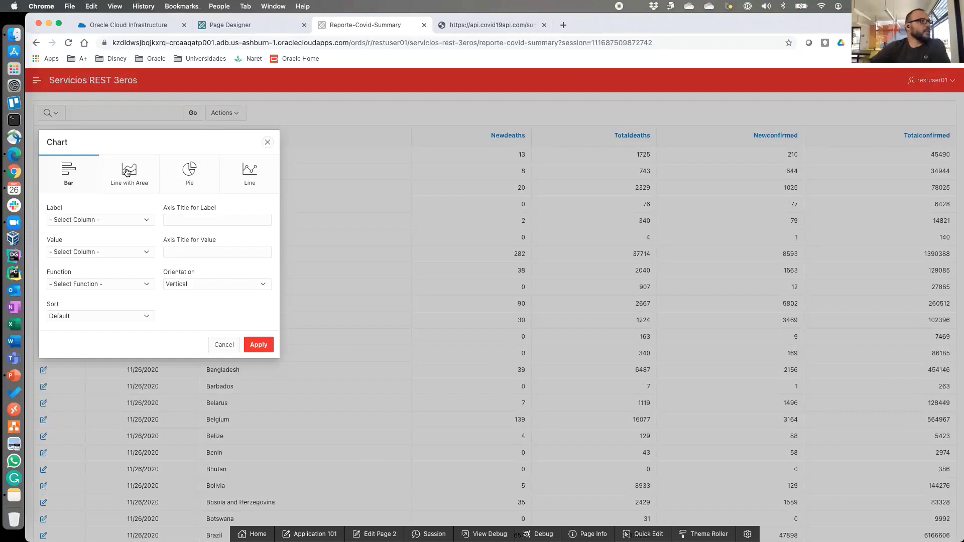
{"action": "left_click", "coordinate": [147, 220]}
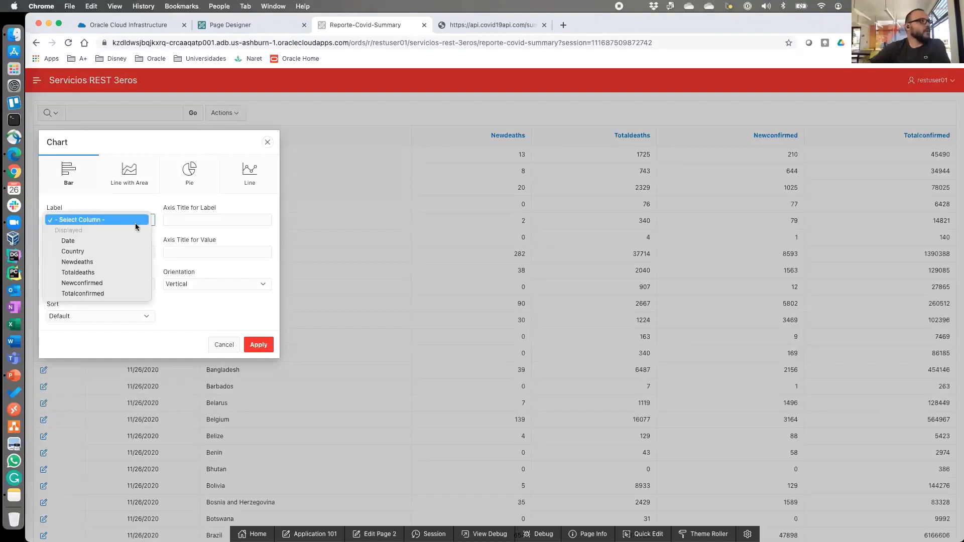
{"action": "left_click", "coordinate": [92, 253]}
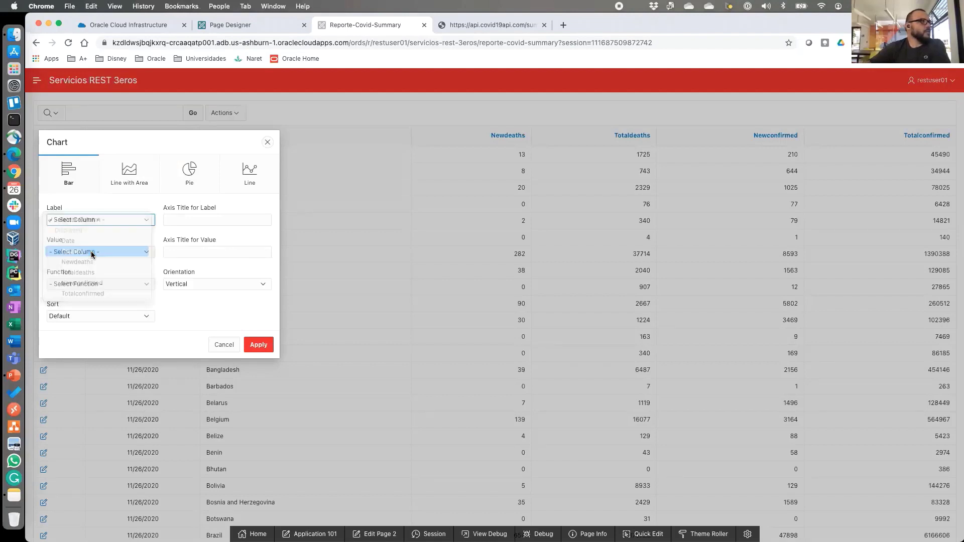
{"action": "left_click", "coordinate": [135, 253]}
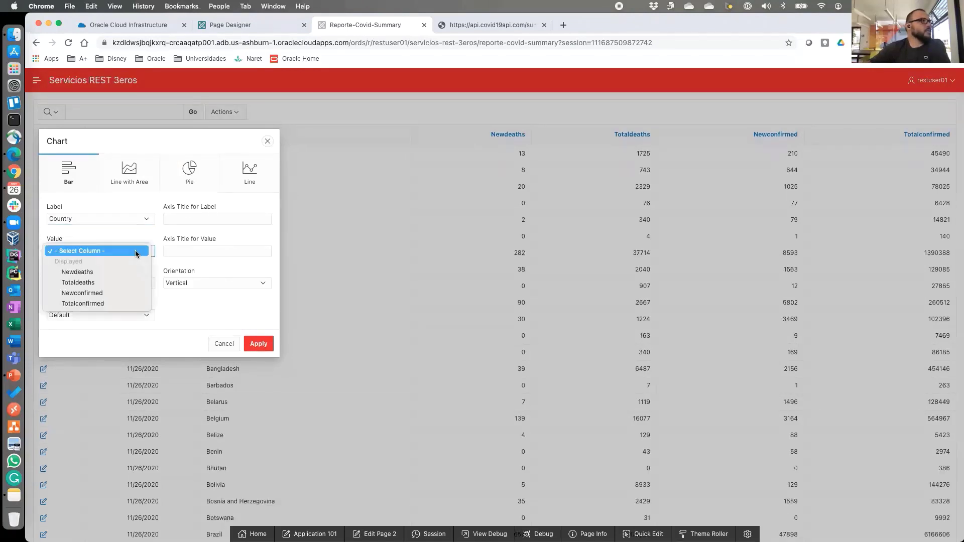
{"action": "left_click", "coordinate": [125, 293]}
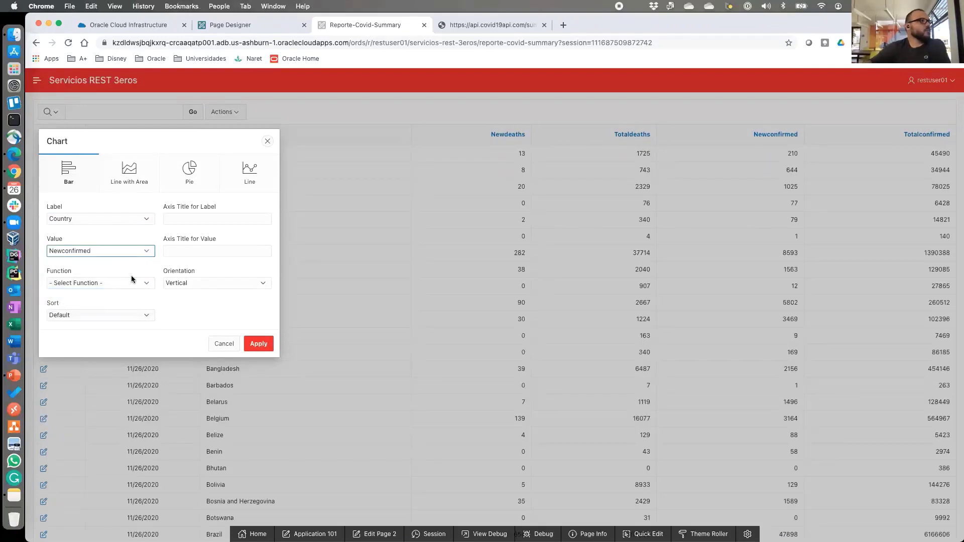
{"action": "left_click", "coordinate": [147, 283]}
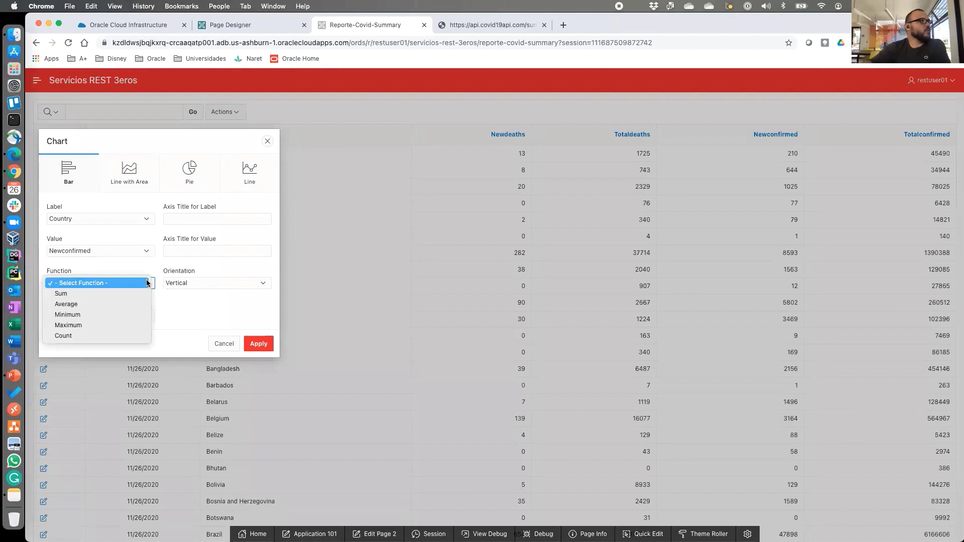
{"action": "left_click", "coordinate": [125, 298]}
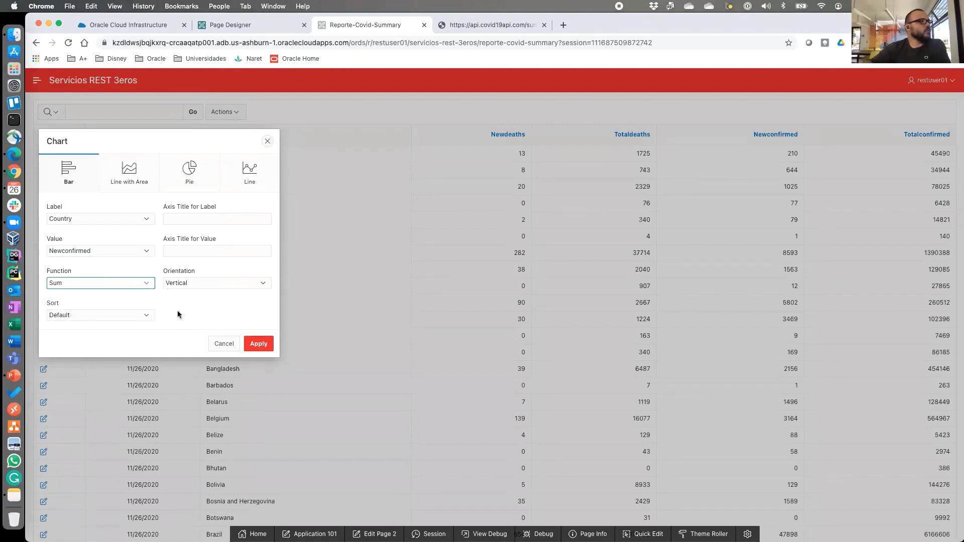
{"action": "left_click", "coordinate": [145, 316]}
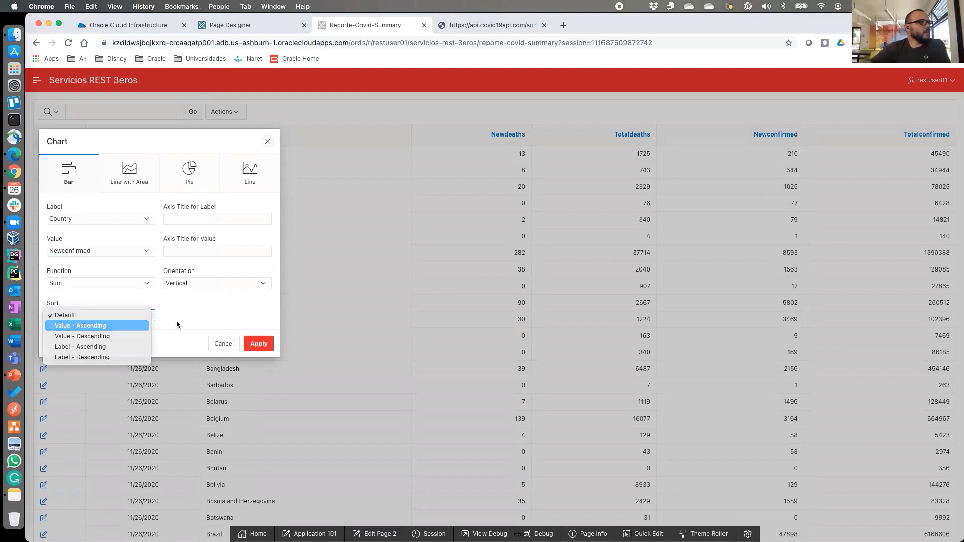
{"action": "left_click", "coordinate": [143, 326]}
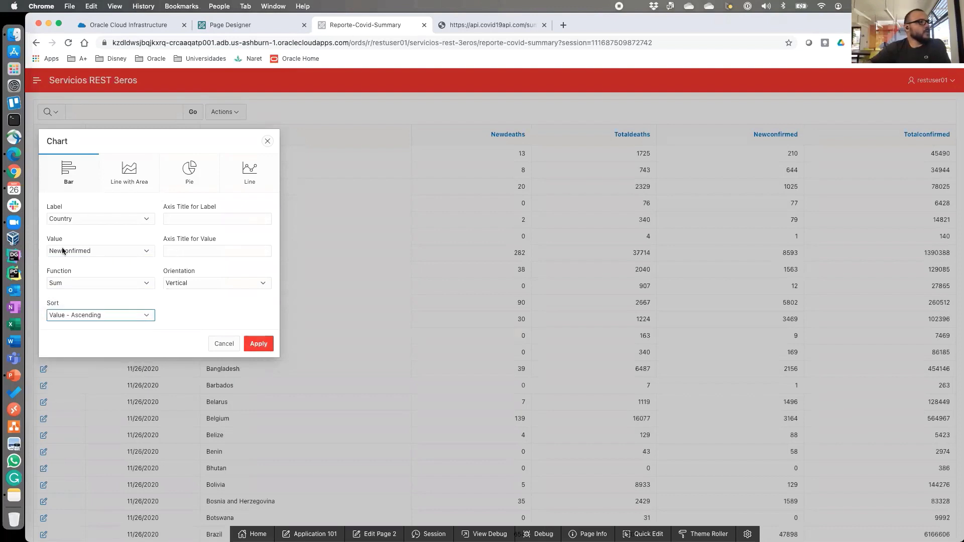
{"action": "left_click", "coordinate": [260, 344]}
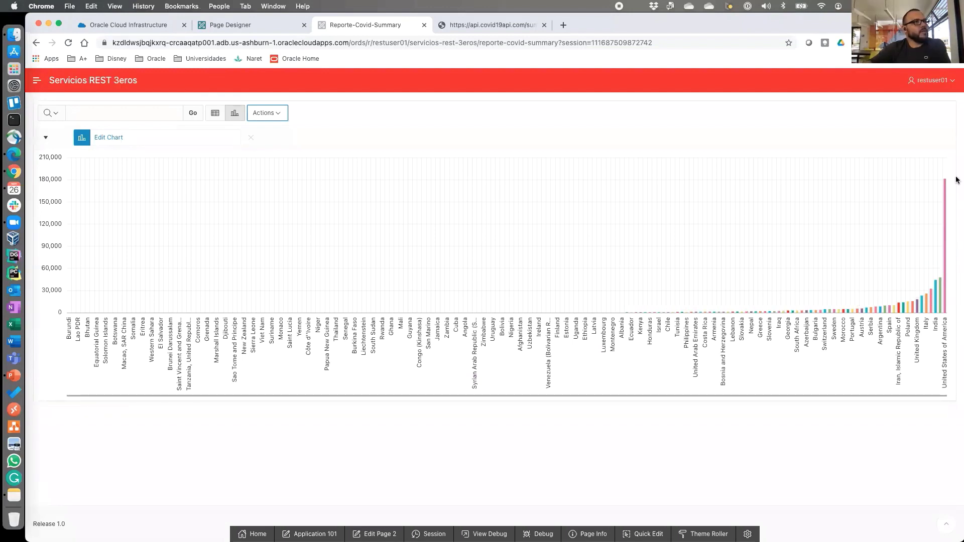
Return the report to its table view, try to open Afghanistan's record in the form, and go back to the report.
{"action": "mouse_move", "coordinate": [943, 204]}
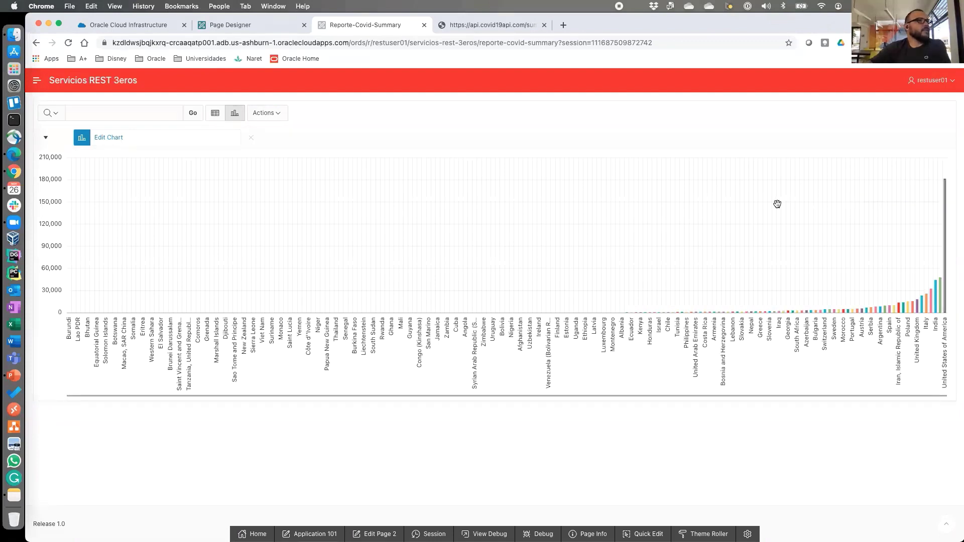
{"action": "left_click", "coordinate": [213, 112]}
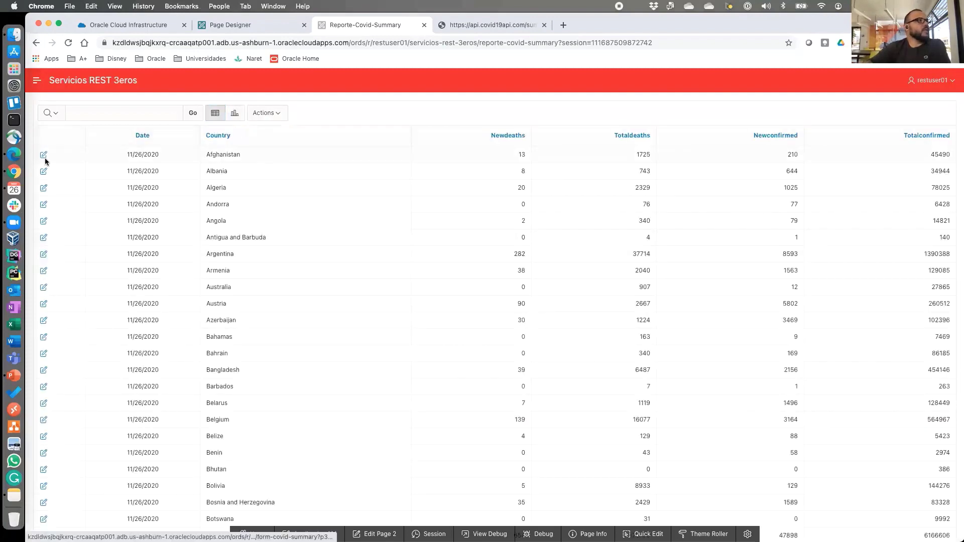
{"action": "left_click", "coordinate": [43, 158]}
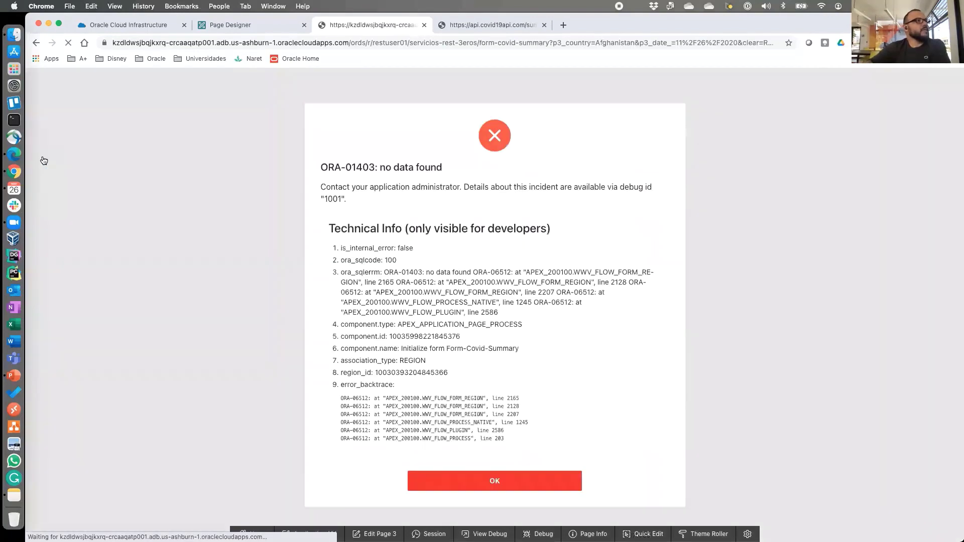
{"action": "left_click", "coordinate": [36, 43]}
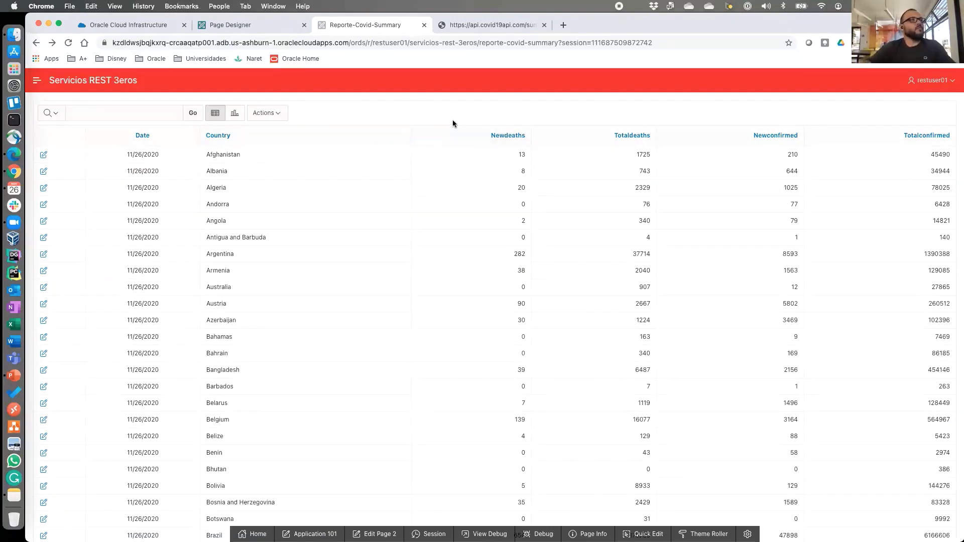
{"action": "left_click", "coordinate": [277, 114]}
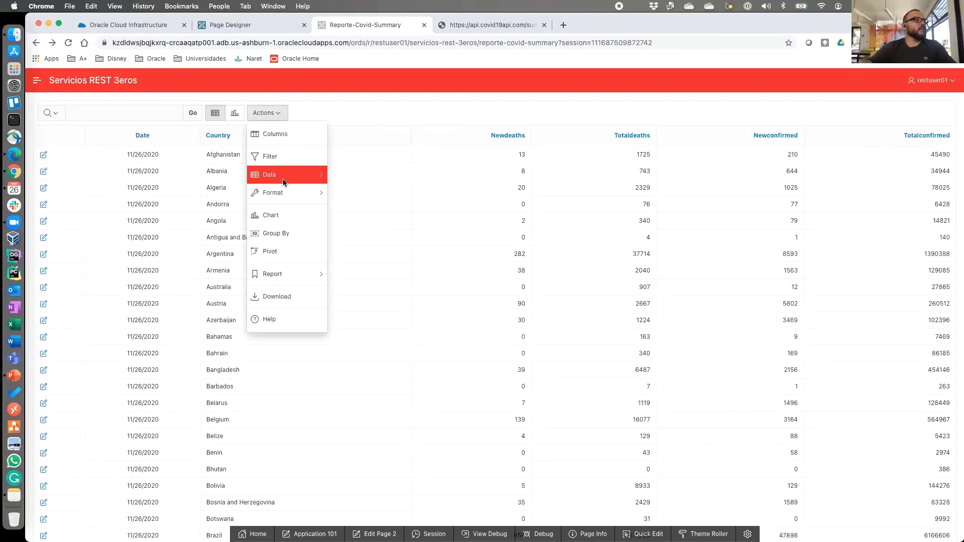
{"action": "mouse_move", "coordinate": [283, 180]}
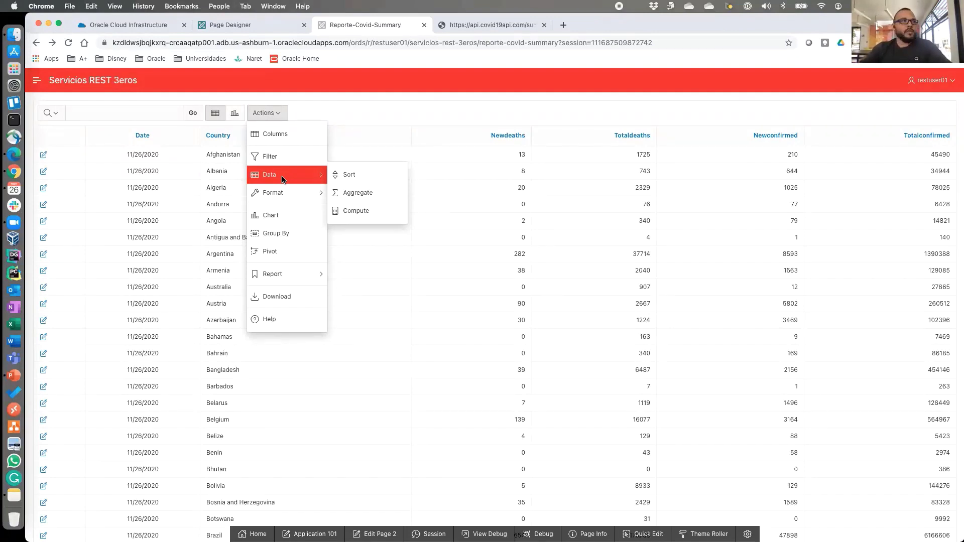
{"action": "left_click", "coordinate": [484, 94]}
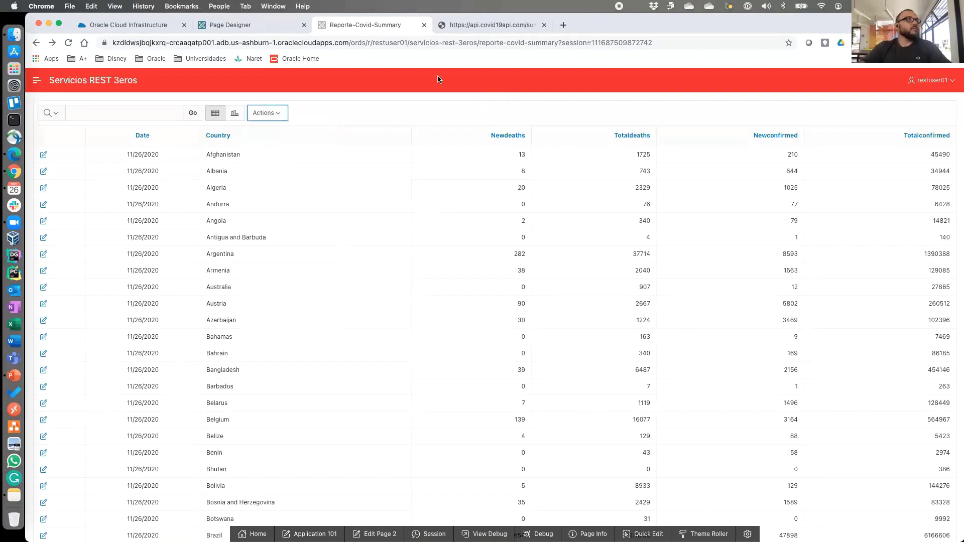
{"action": "left_click", "coordinate": [219, 24]}
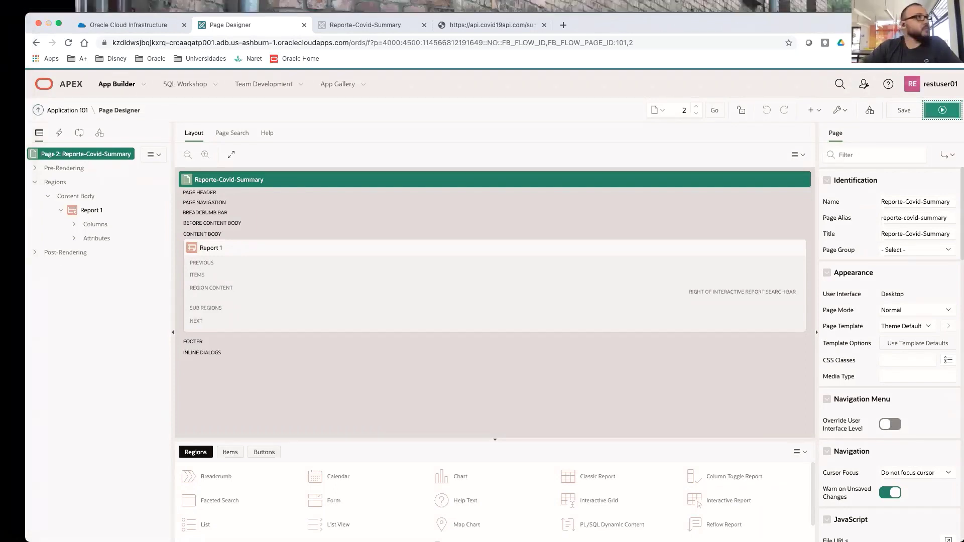
{"action": "key", "text": "super+Tab"}
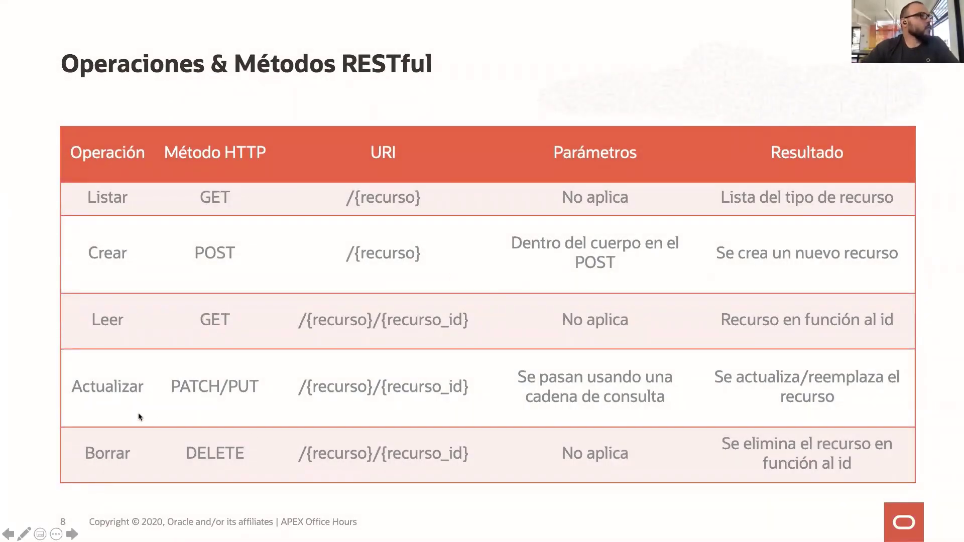
{"action": "key", "text": "Left"}
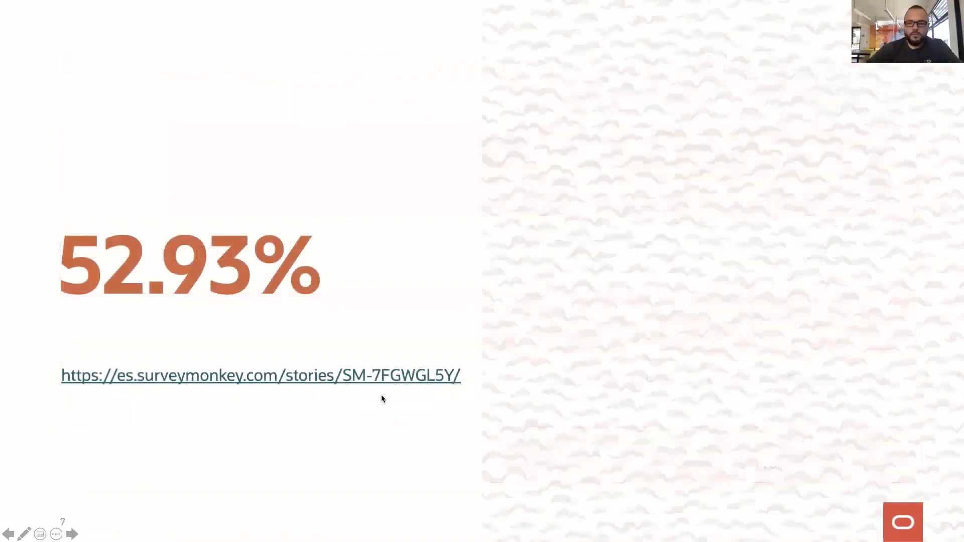
{"action": "key", "text": "Right"}
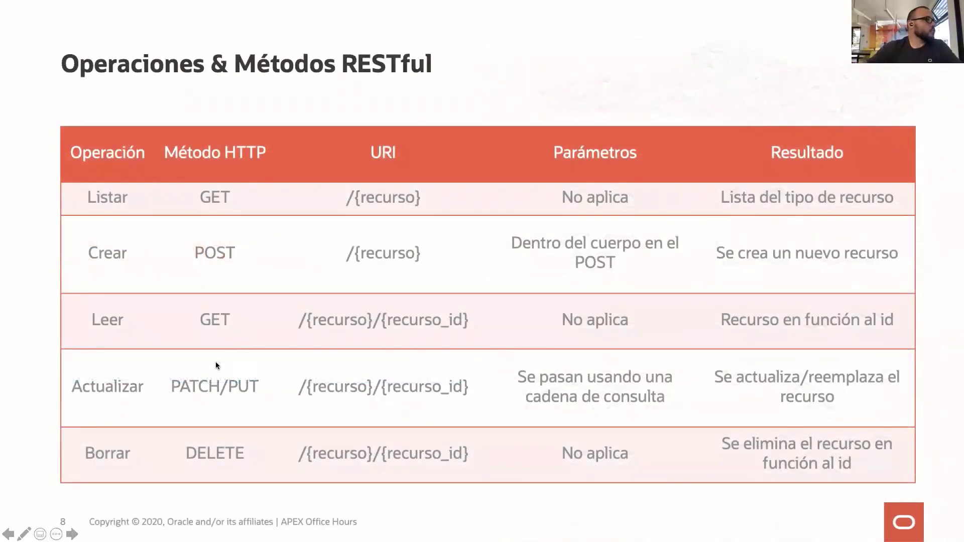
{"action": "left_click", "coordinate": [23, 534]}
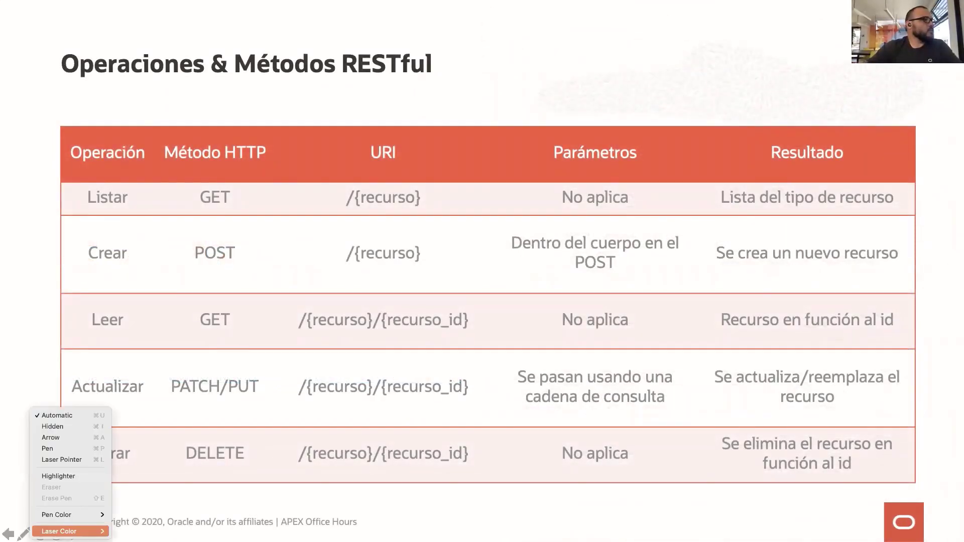
{"action": "left_click", "coordinate": [50, 451]}
{"action": "key", "text": "Right"}
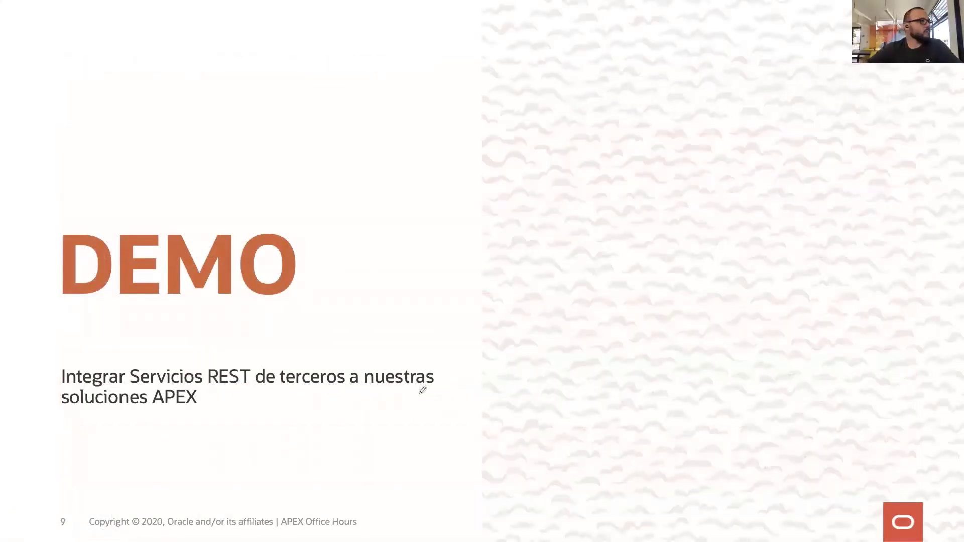
{"action": "key", "text": "Right"}
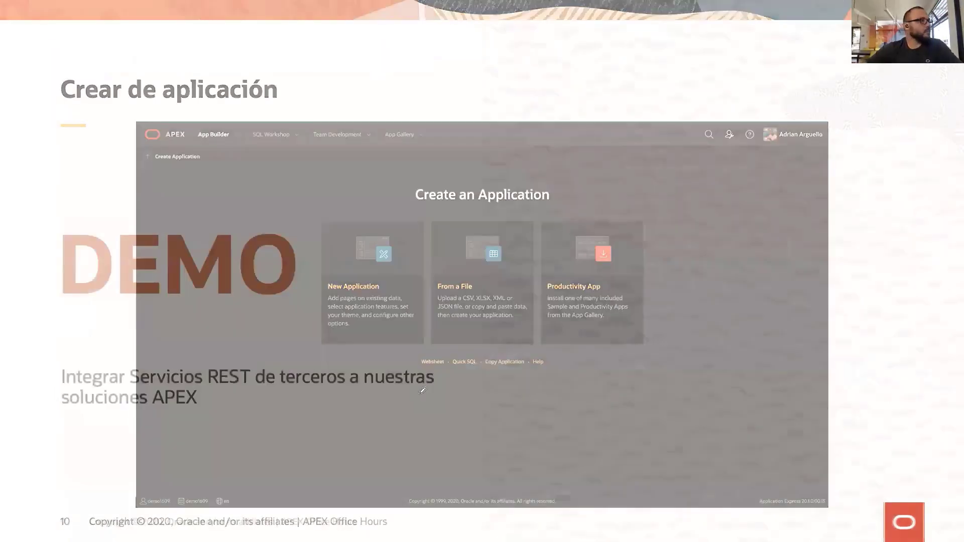
{"action": "key", "text": "Left"}
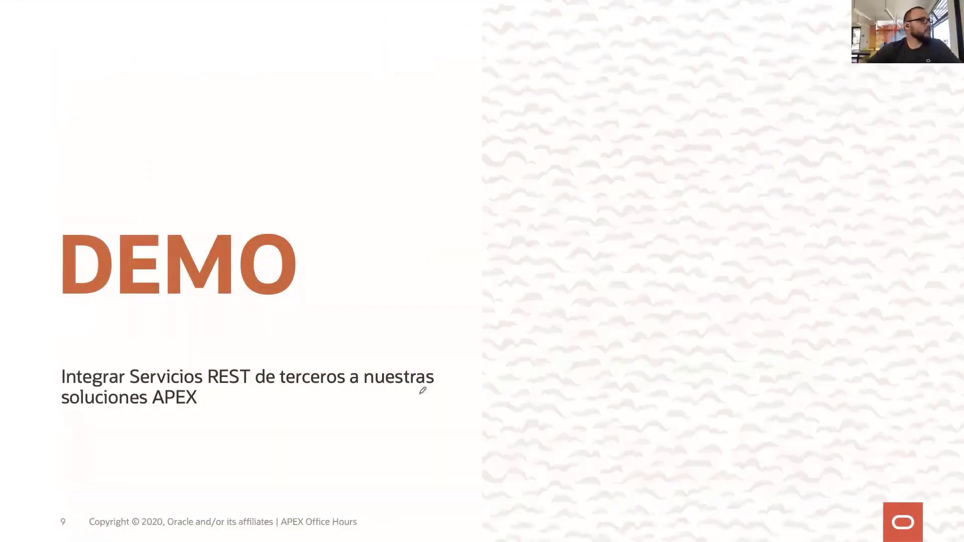
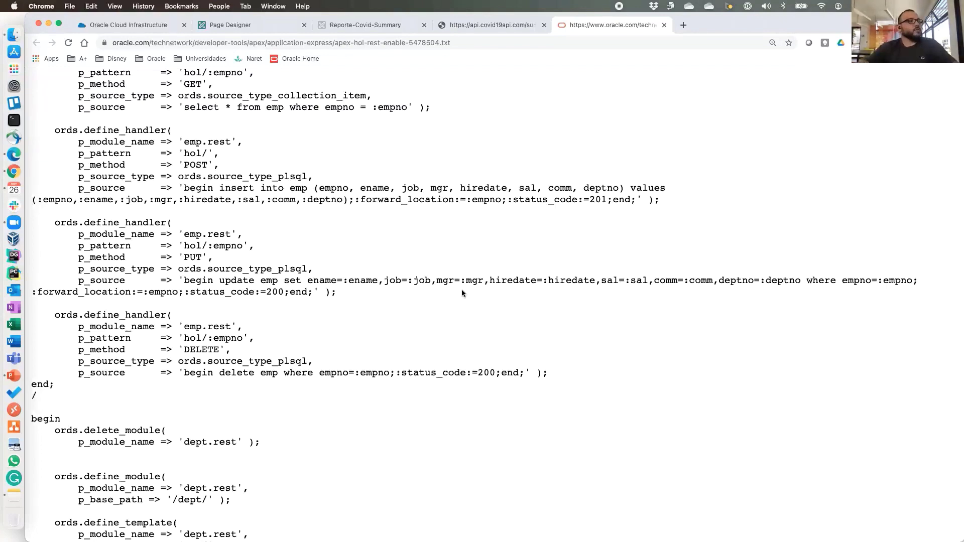
Examine the emp.rest module's PUT handler and its update statement in the apex-hol-rest-enable script, along with the module and template definitions.
{"action": "scroll", "coordinate": [215, 276], "scroll_direction": "up", "scroll_amount": 1}
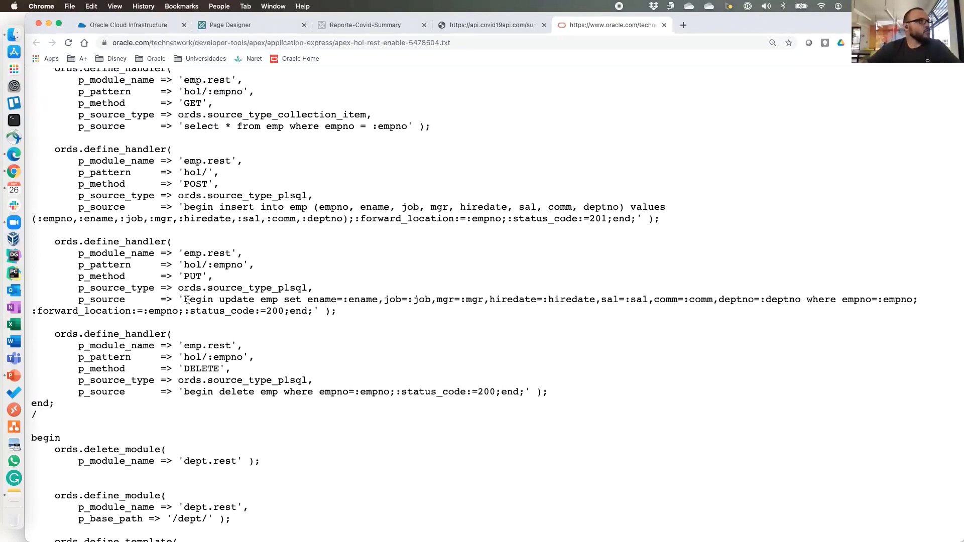
{"action": "left_click_drag", "start_coordinate": [179, 298], "coordinate": [334, 308]}
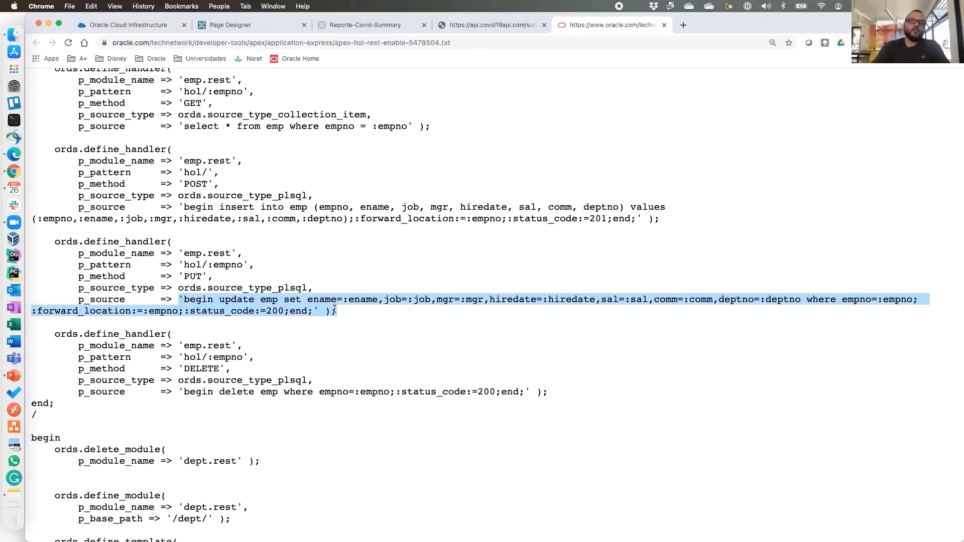
{"action": "left_click", "coordinate": [308, 303]}
{"action": "left_click_drag", "start_coordinate": [55, 241], "coordinate": [358, 312]}
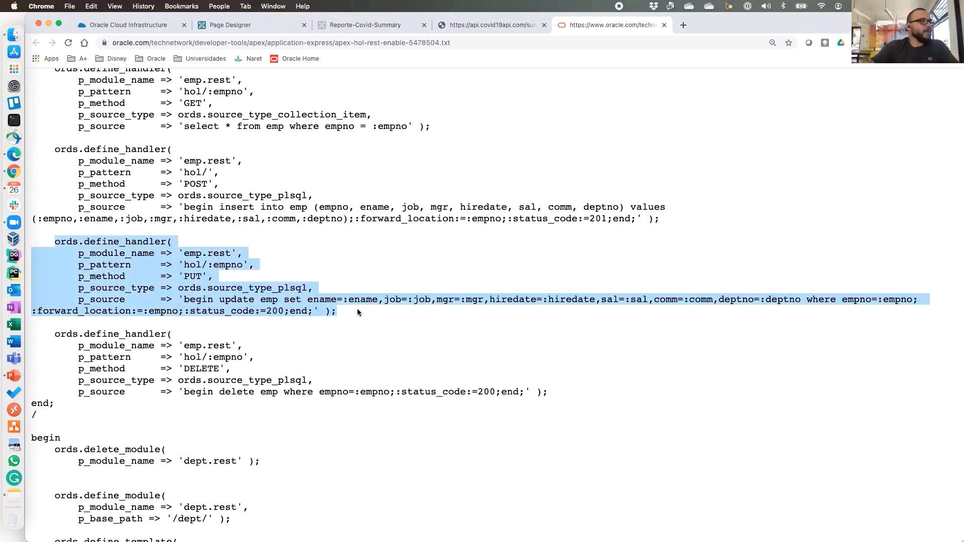
{"action": "left_click", "coordinate": [357, 308]}
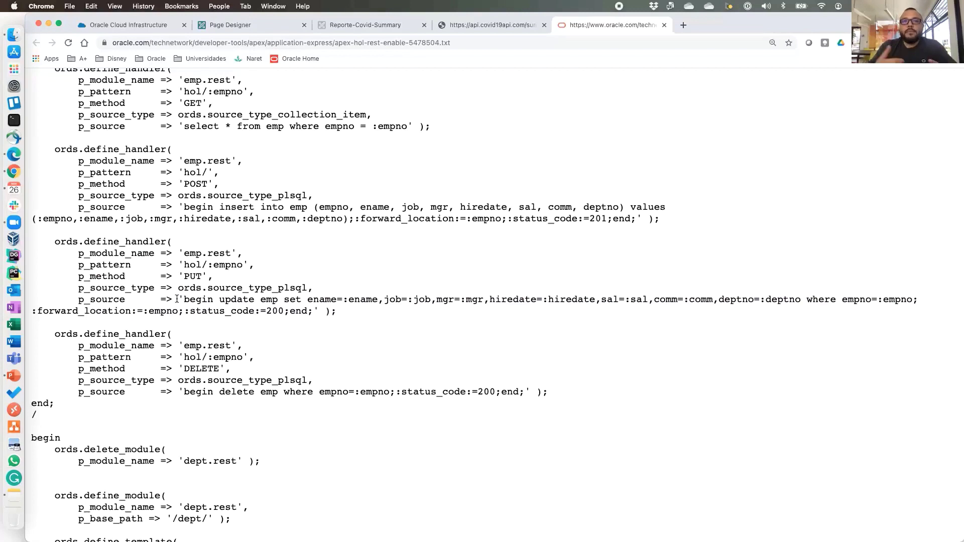
{"action": "left_click_drag", "start_coordinate": [343, 300], "coordinate": [432, 301]}
{"action": "left_click", "coordinate": [373, 302]}
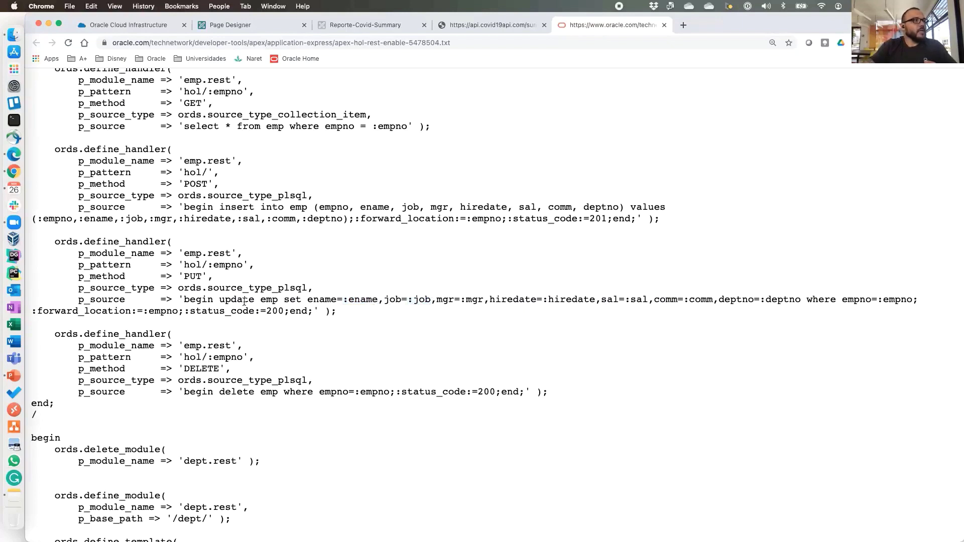
{"action": "left_click_drag", "start_coordinate": [185, 300], "coordinate": [335, 312]}
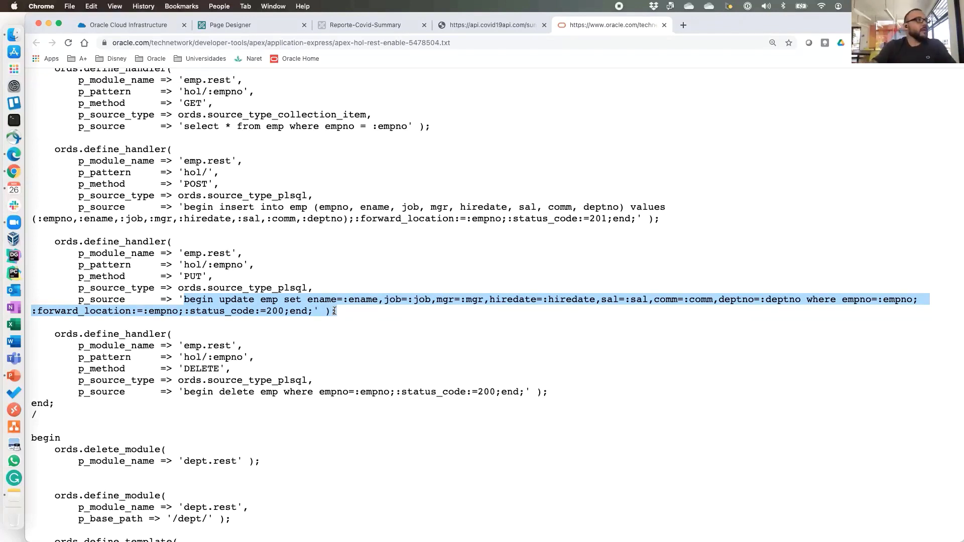
{"action": "scroll", "coordinate": [335, 312], "scroll_direction": "up", "scroll_amount": 5}
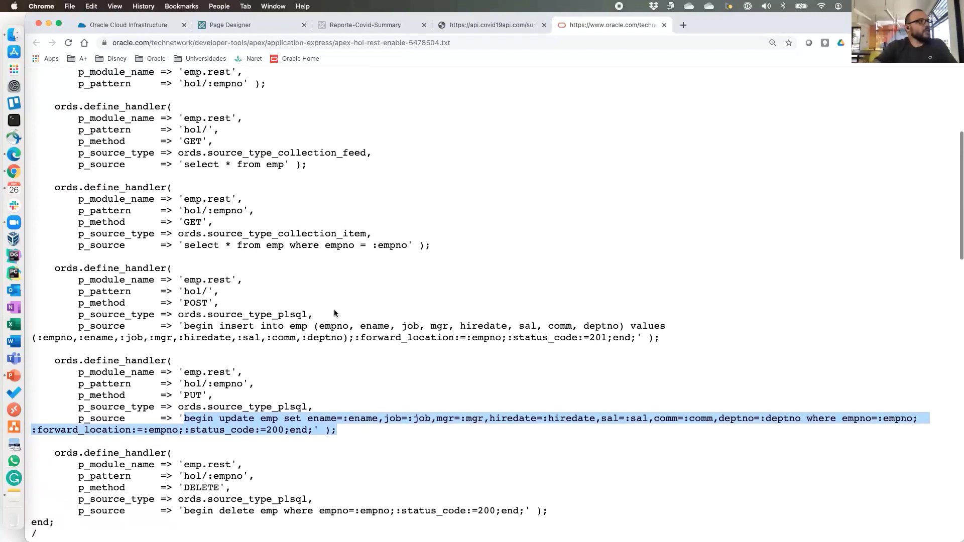
{"action": "left_click", "coordinate": [230, 397]}
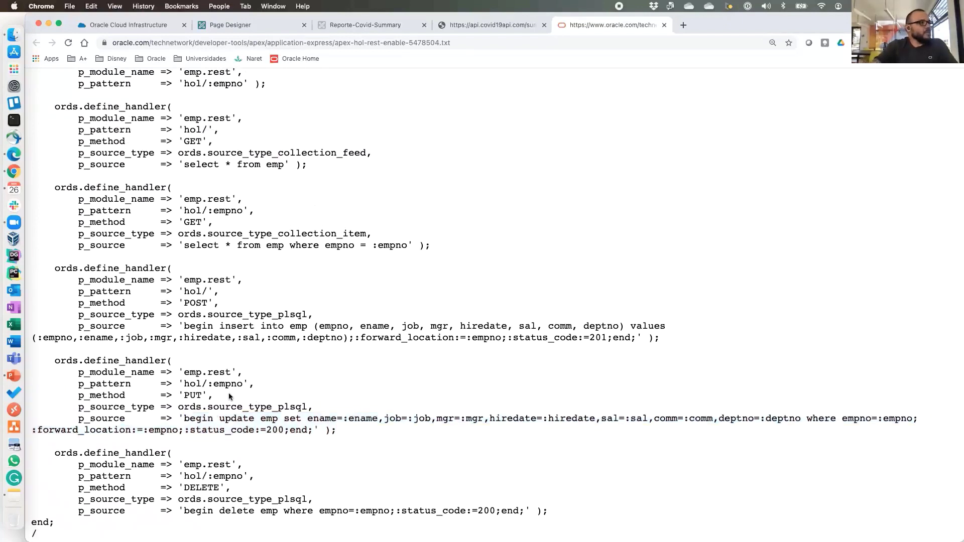
{"action": "left_click_drag", "start_coordinate": [54, 361], "coordinate": [343, 434]}
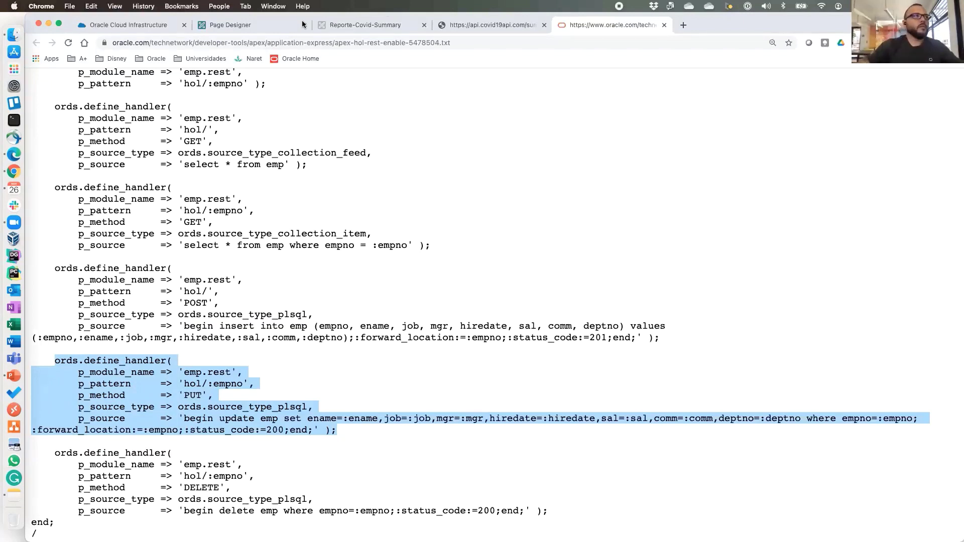
{"action": "scroll", "coordinate": [484, 274], "scroll_direction": "up", "scroll_amount": 5}
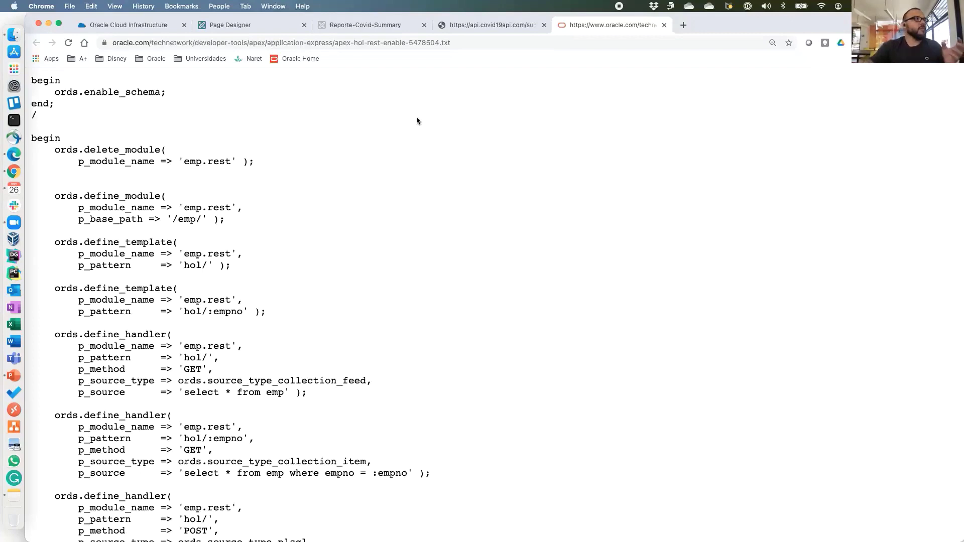
Revisit the Reporte-Covid-Summary report and the api.covid19api.com/summary response.
{"action": "left_click", "coordinate": [335, 25]}
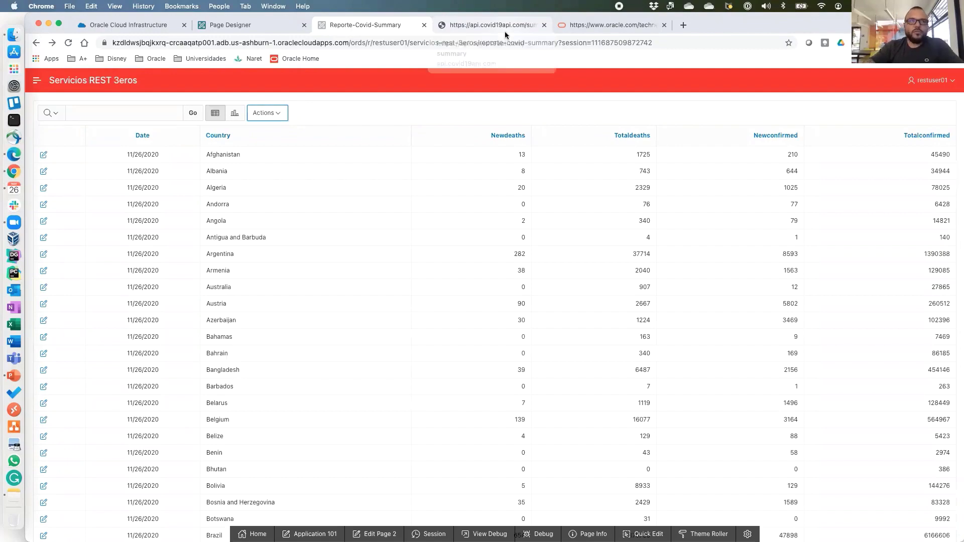
{"action": "left_click", "coordinate": [505, 30]}
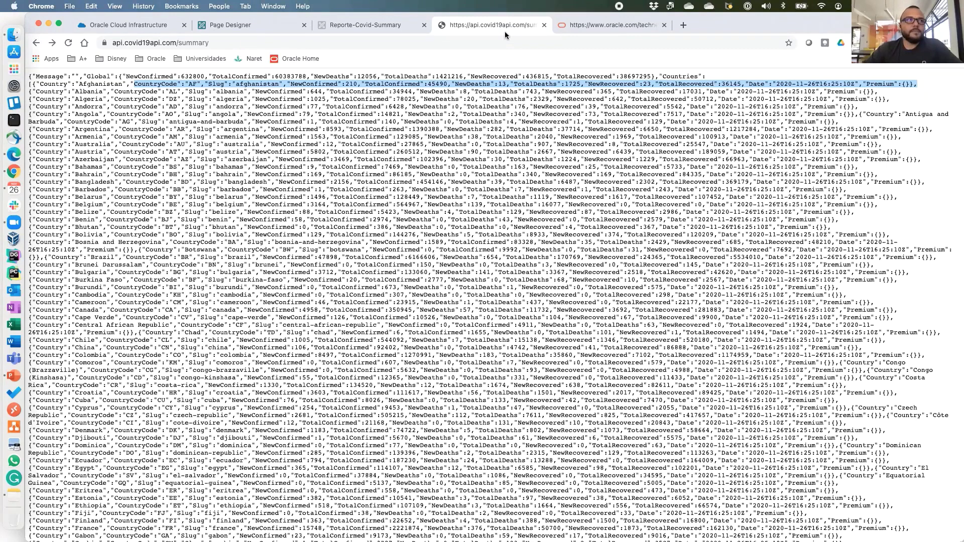
Start a new web source module from scratch in the shared components of the Servicios REST 3eros application.
{"action": "left_click", "coordinate": [221, 30]}
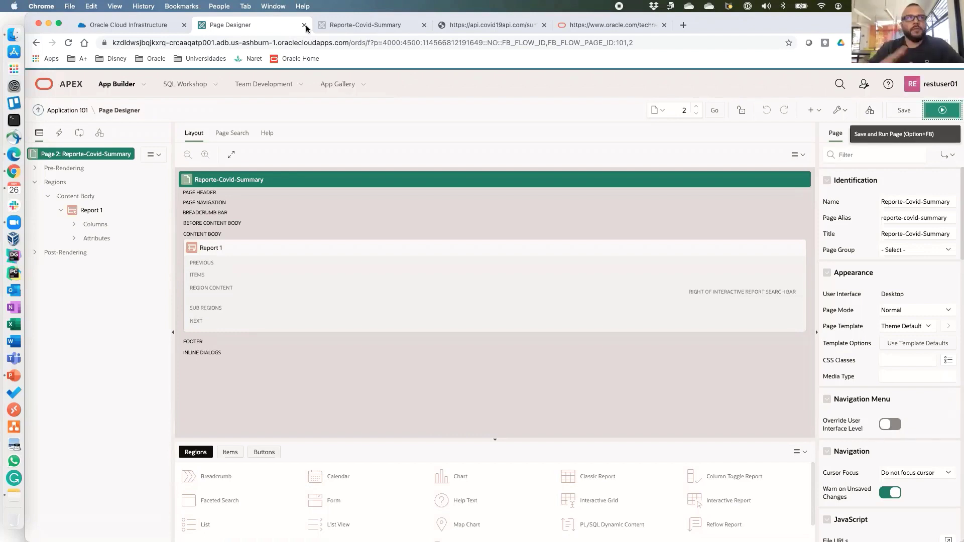
{"action": "left_click", "coordinate": [73, 86]}
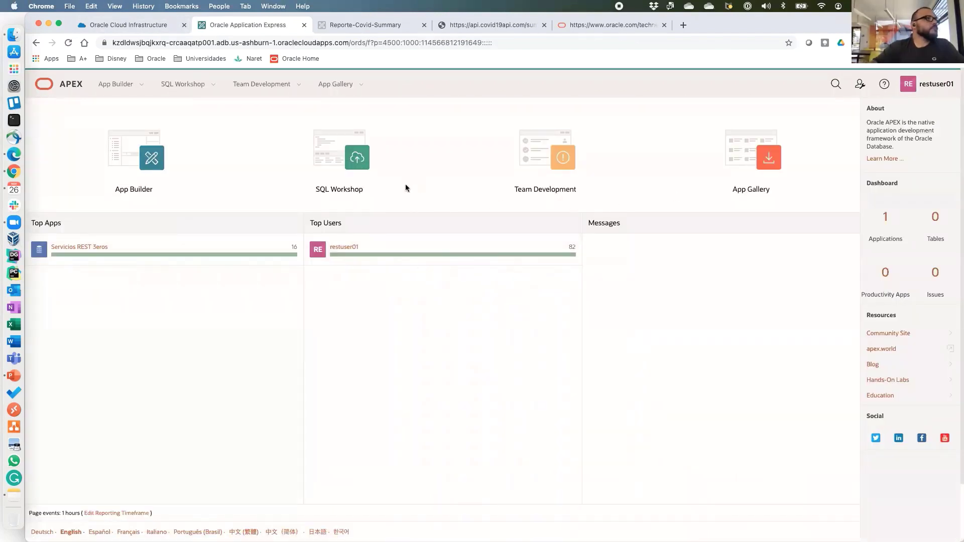
{"action": "left_click", "coordinate": [160, 158]}
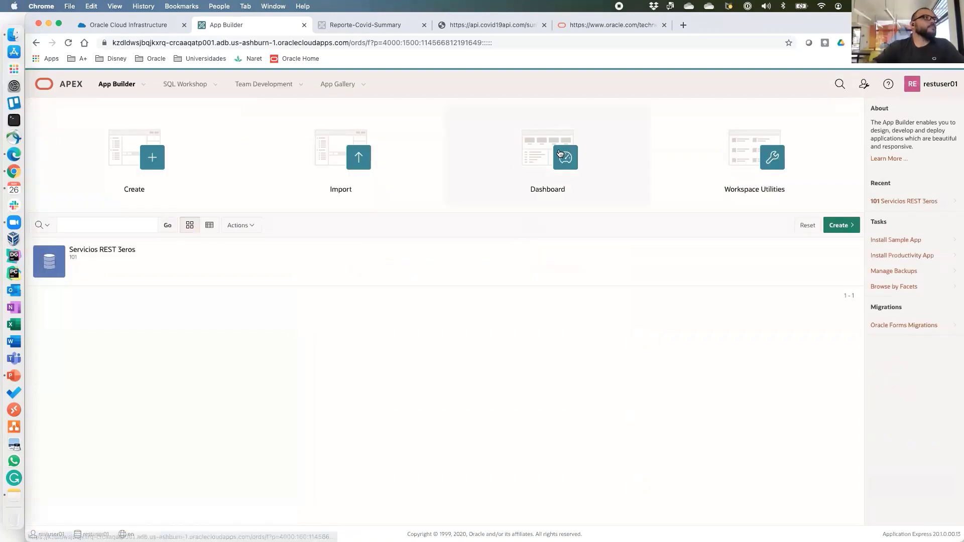
{"action": "left_click", "coordinate": [101, 250]}
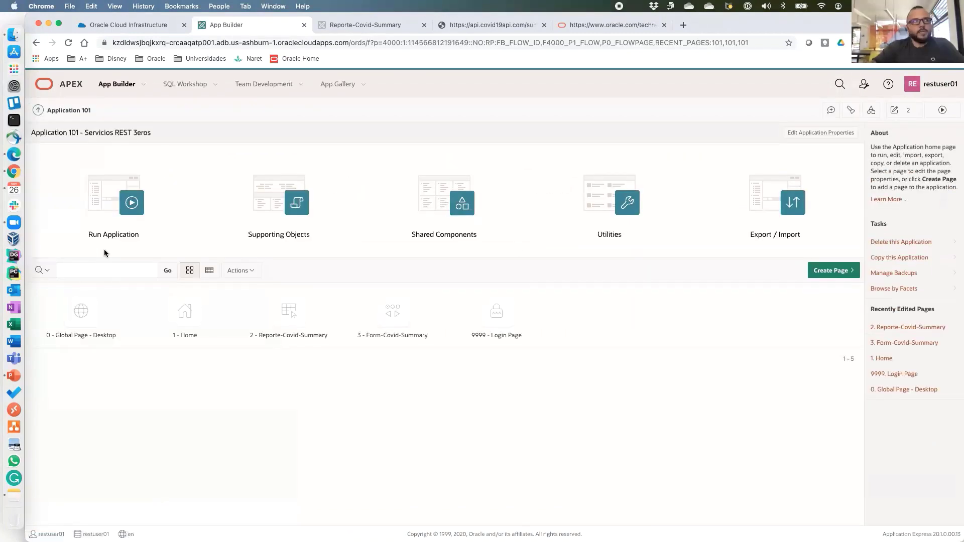
{"action": "left_click", "coordinate": [448, 191]}
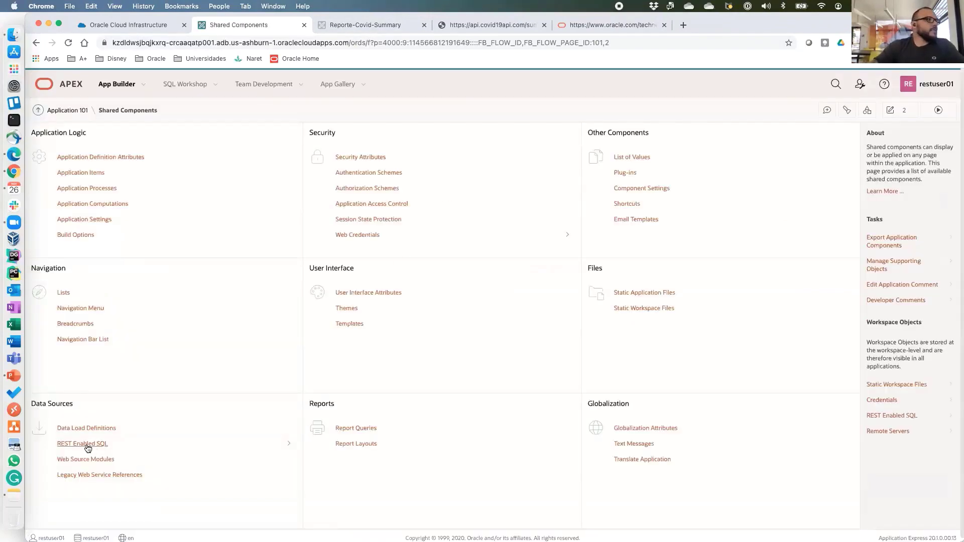
{"action": "left_click", "coordinate": [221, 456]}
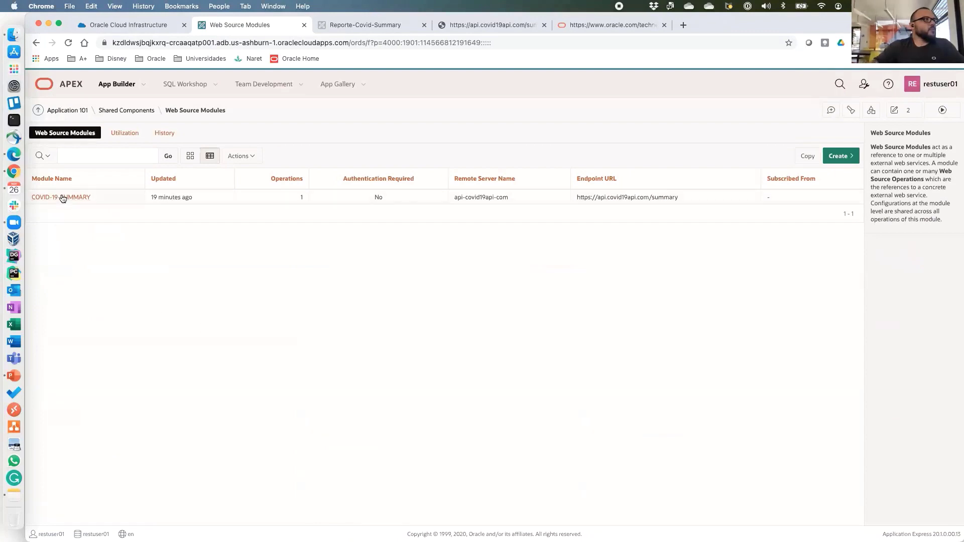
{"action": "left_click", "coordinate": [840, 156]}
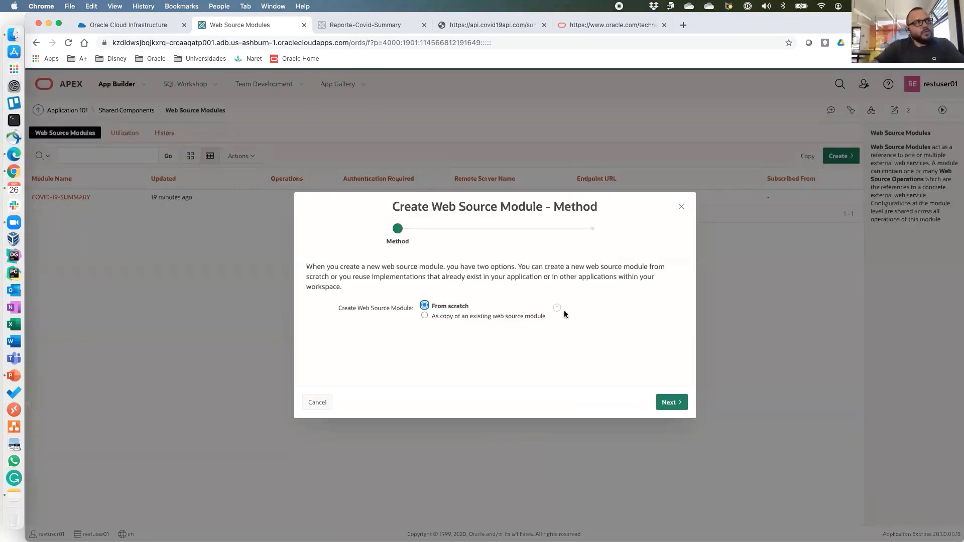
{"action": "left_click", "coordinate": [665, 403]}
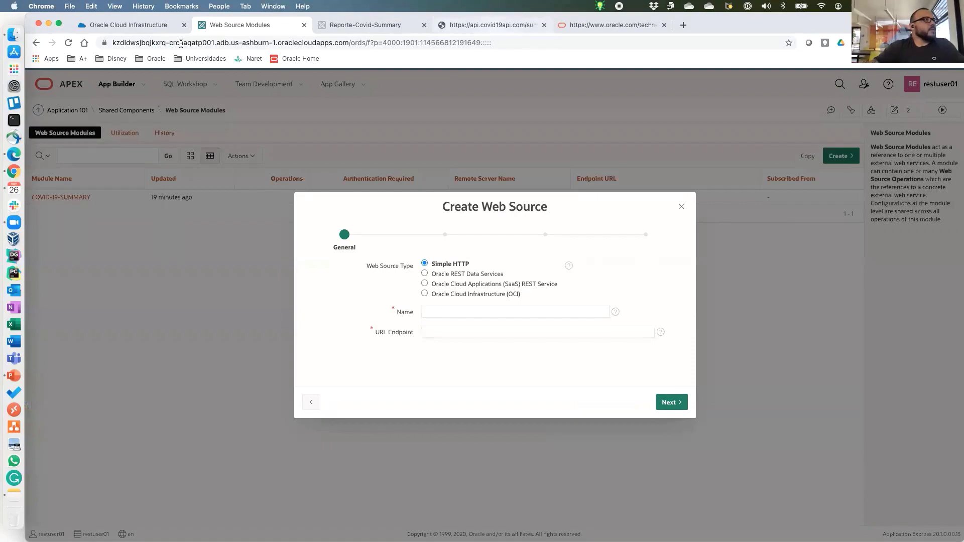
{"action": "key", "text": "super+4"}
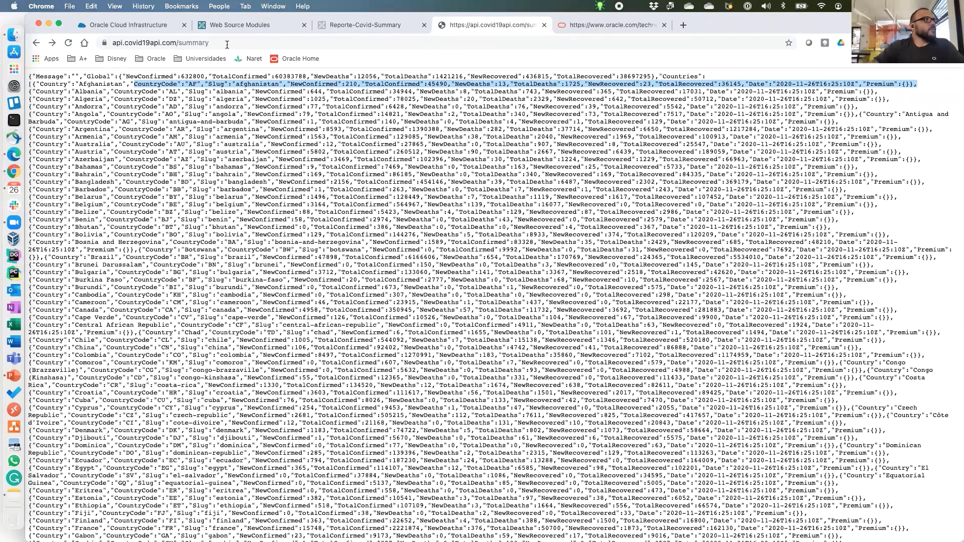
{"action": "key", "text": "super+l"}
{"action": "key", "text": "End"}
{"action": "key", "text": "BackSpace"}
{"action": "key", "text": "BackSpace"}
{"action": "key", "text": "BackSpace"}
{"action": "key", "text": "BackSpace"}
{"action": "key", "text": "BackSpace"}
{"action": "key", "text": "BackSpace"}
{"action": "key", "text": "BackSpace"}
{"action": "type", "text": "countrie"}
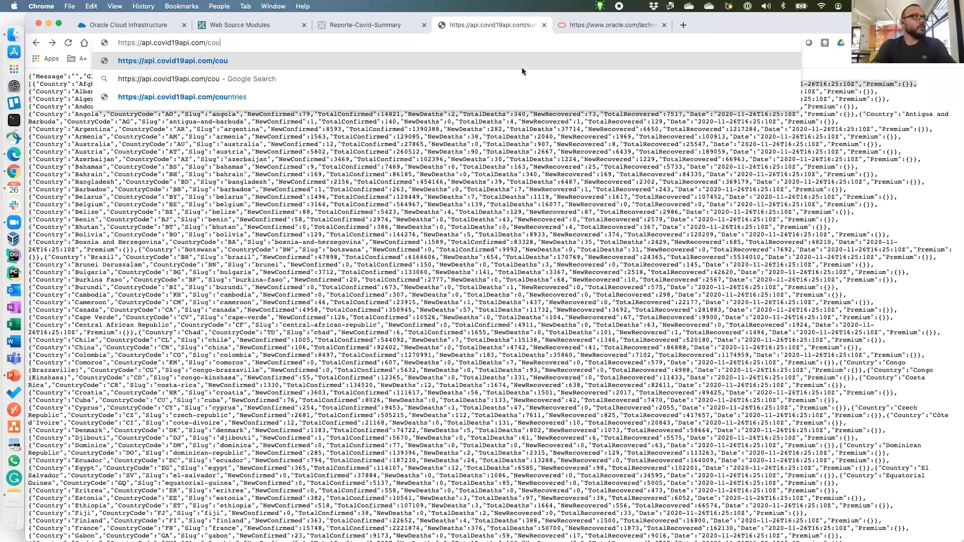
{"action": "type", "text": "s"}
{"action": "key", "text": "Return"}
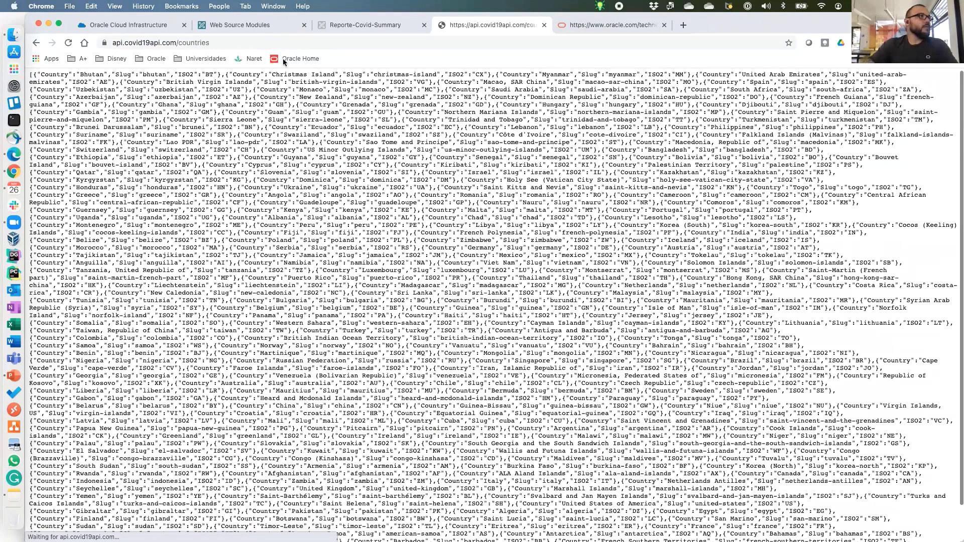
{"action": "key", "text": "super+l"}
{"action": "key", "text": "super+2"}
{"action": "type", "text": "Paises"}
{"action": "key", "text": "Tab"}
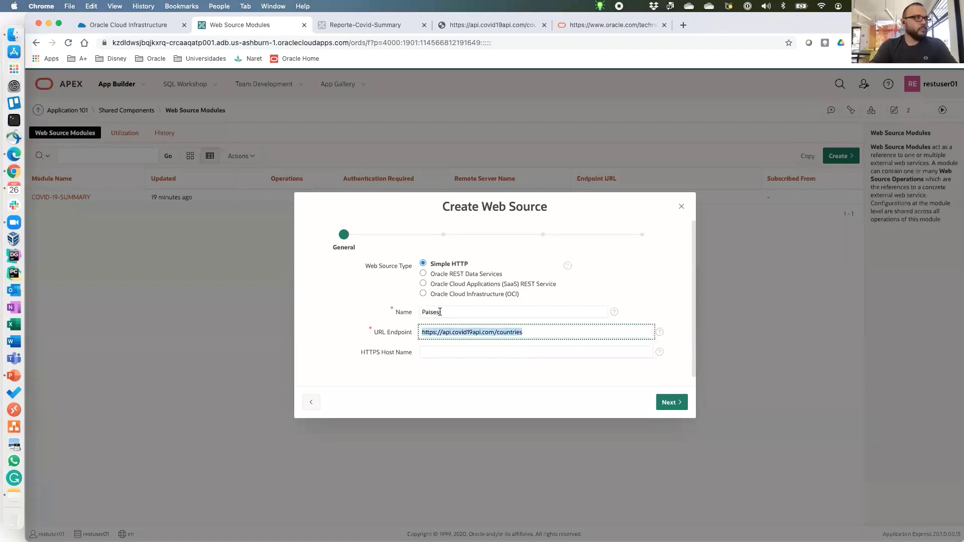
{"action": "left_click", "coordinate": [667, 404]}
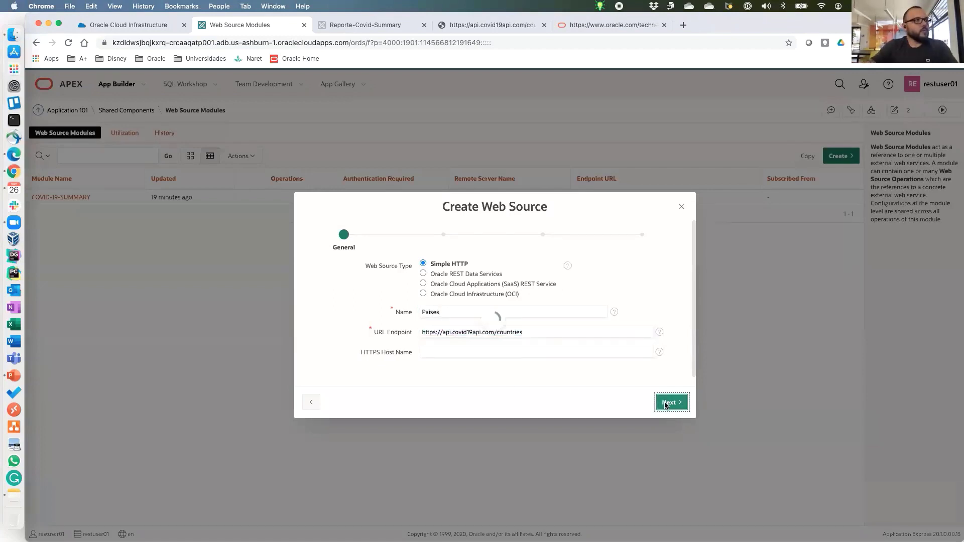
{"action": "left_click", "coordinate": [667, 404]}
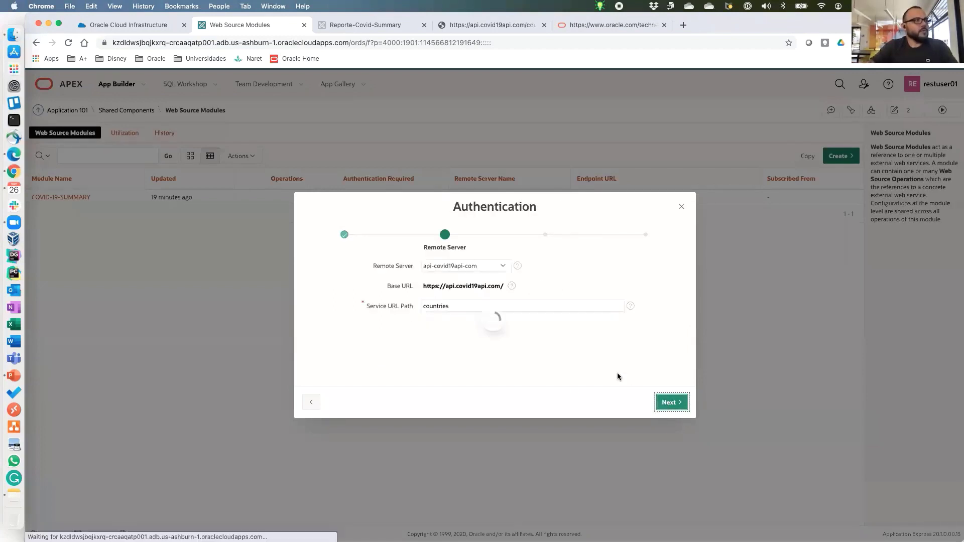
Require authentication for the module and examine the fields for Basic Authentication and OAuth2 Client Credentials Flow.
{"action": "left_click", "coordinate": [432, 266]}
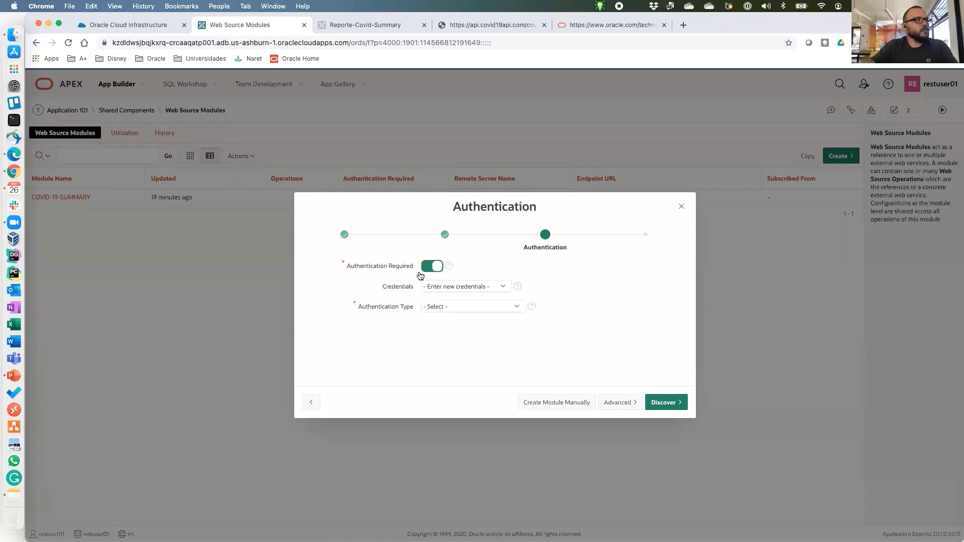
{"action": "left_click", "coordinate": [481, 287]}
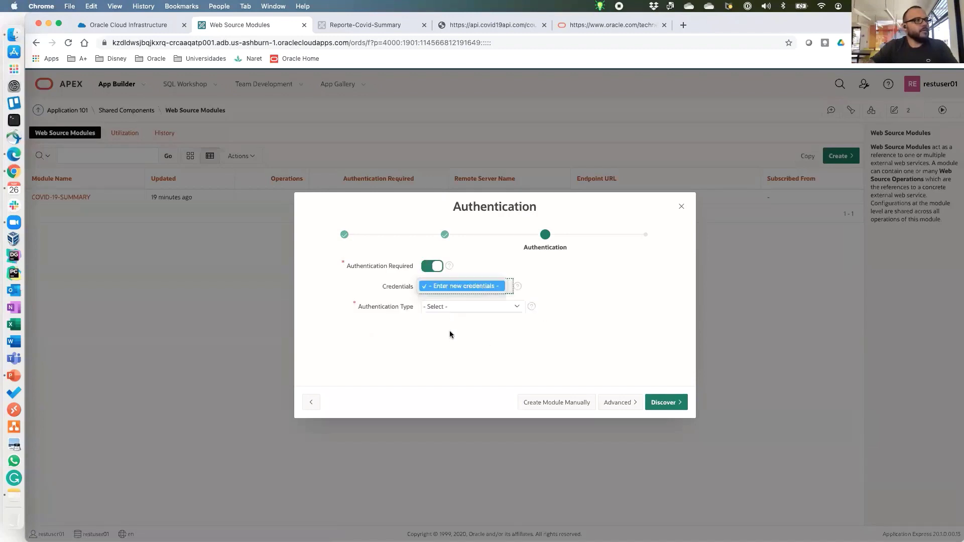
{"action": "left_click", "coordinate": [489, 308]}
{"action": "left_click", "coordinate": [489, 307]}
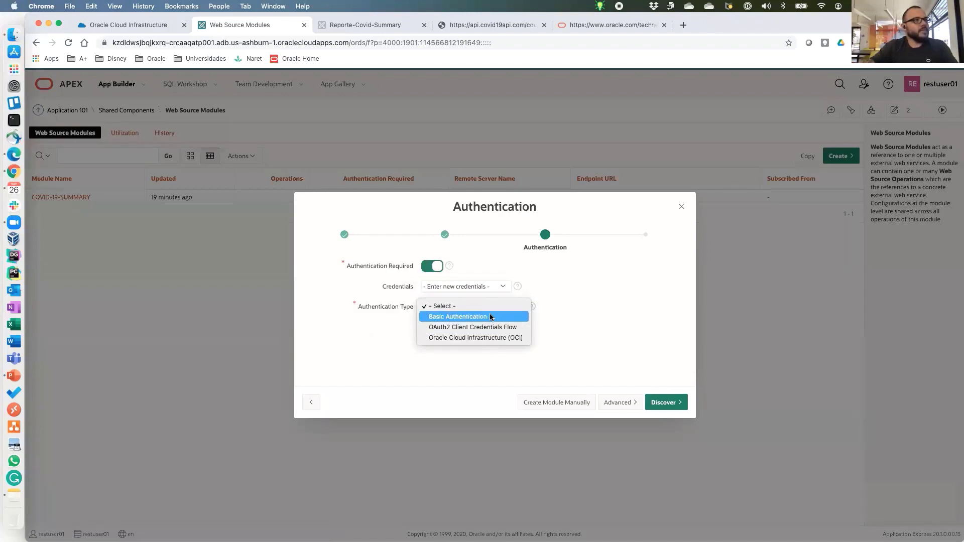
{"action": "left_click", "coordinate": [486, 317]}
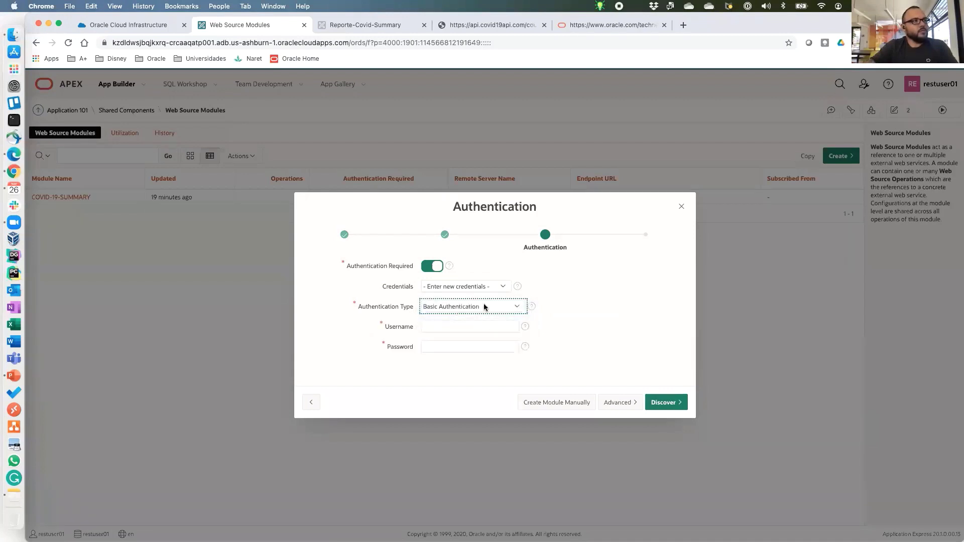
{"action": "left_click", "coordinate": [484, 303]}
{"action": "left_click", "coordinate": [481, 318]}
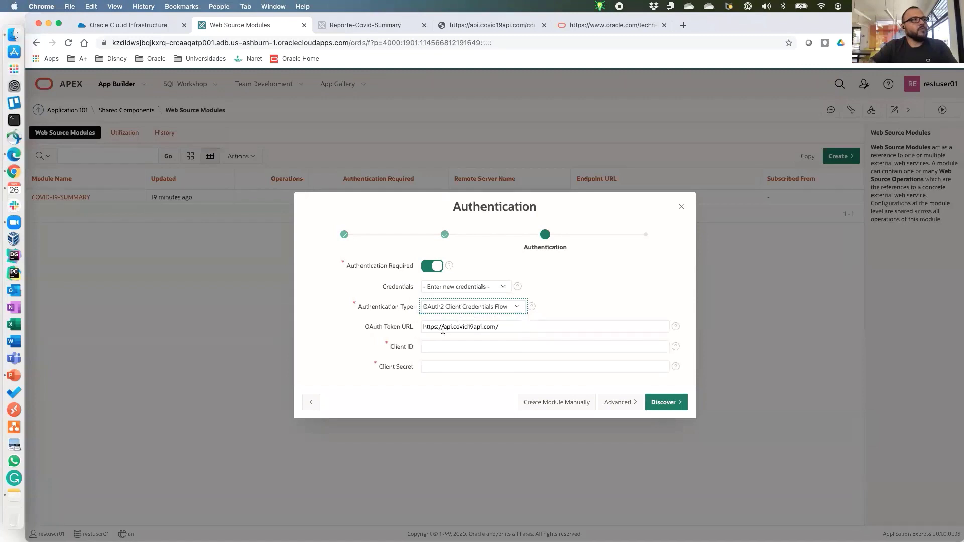
{"action": "double_click", "coordinate": [371, 328]}
{"action": "double_click", "coordinate": [388, 329]}
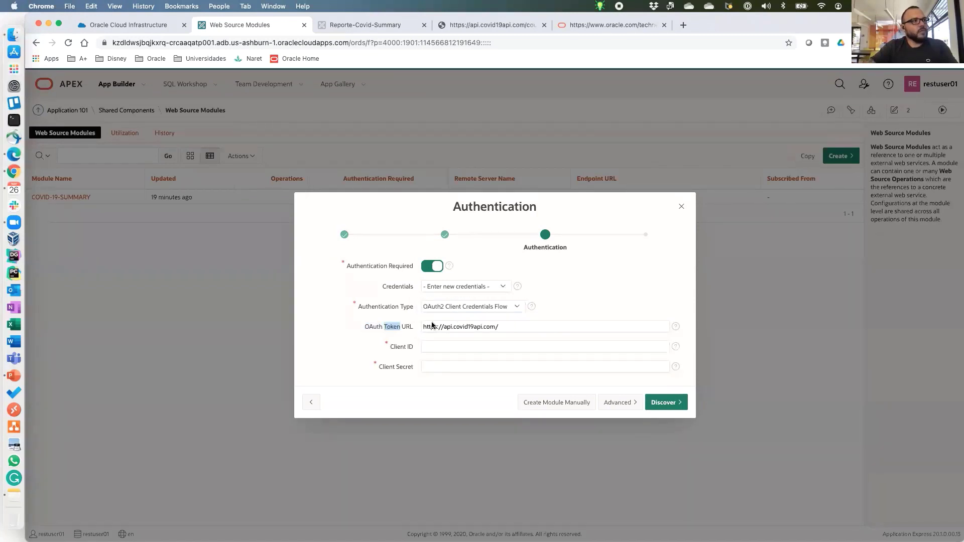
Compare the fields of the Oracle Cloud Infrastructure (OCI) authentication type, including its private key, with those of Basic Authentication.
{"action": "left_click", "coordinate": [463, 309]}
{"action": "left_click", "coordinate": [466, 318]}
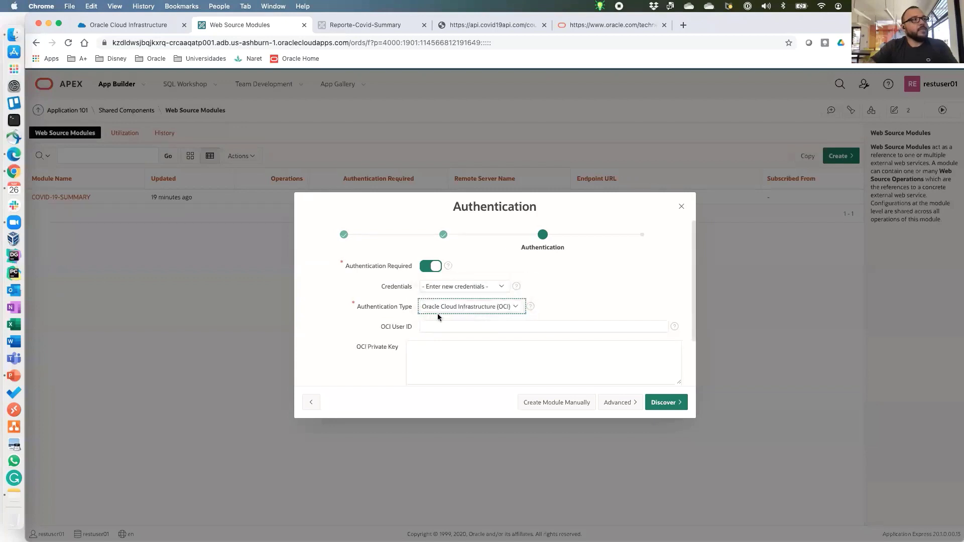
{"action": "left_click", "coordinate": [497, 306]}
{"action": "left_click", "coordinate": [493, 288]}
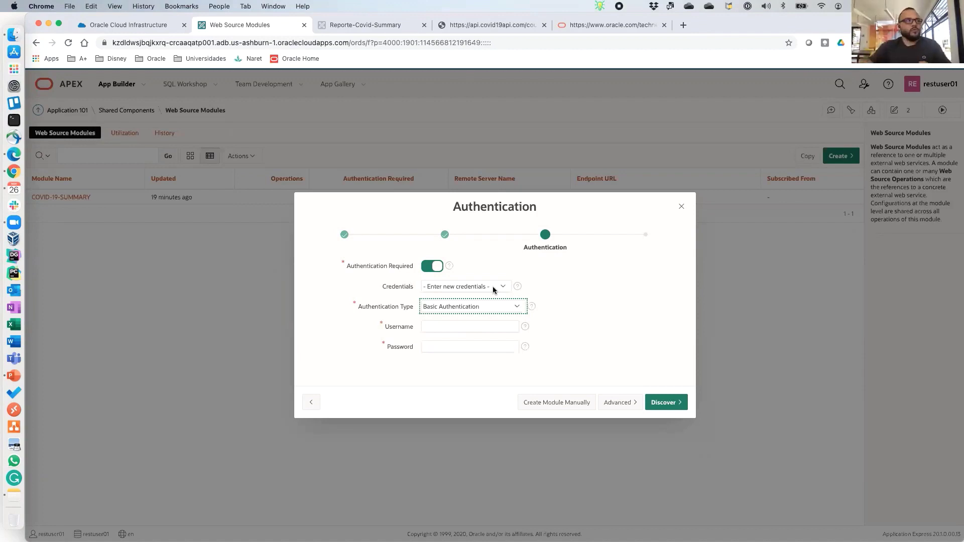
{"action": "left_click", "coordinate": [483, 305]}
{"action": "left_click", "coordinate": [477, 328]}
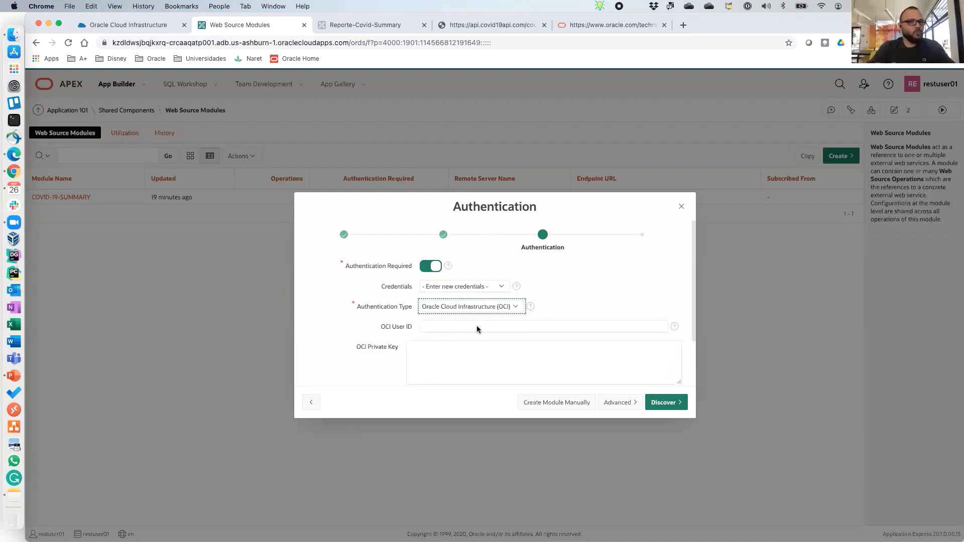
{"action": "left_click", "coordinate": [478, 349]}
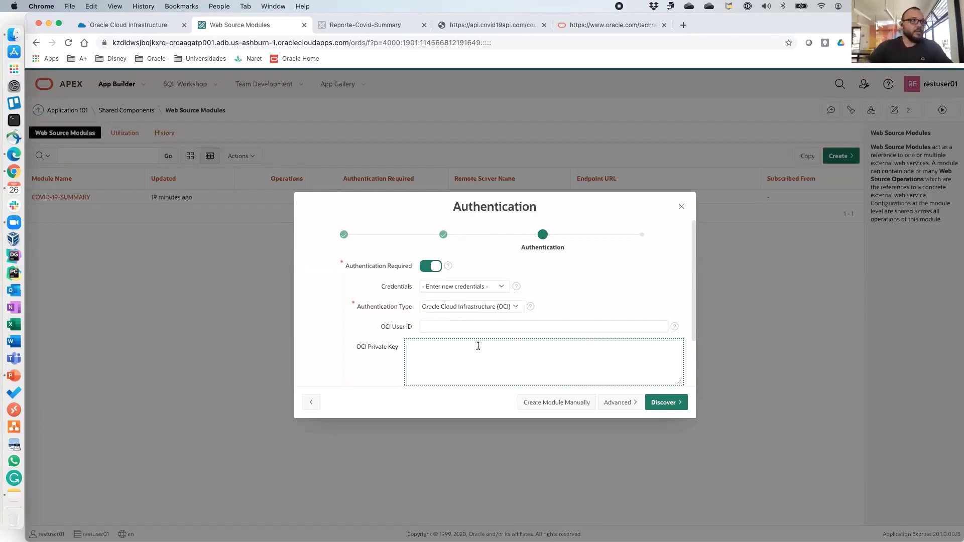
{"action": "left_click", "coordinate": [484, 306]}
{"action": "left_click", "coordinate": [493, 320]}
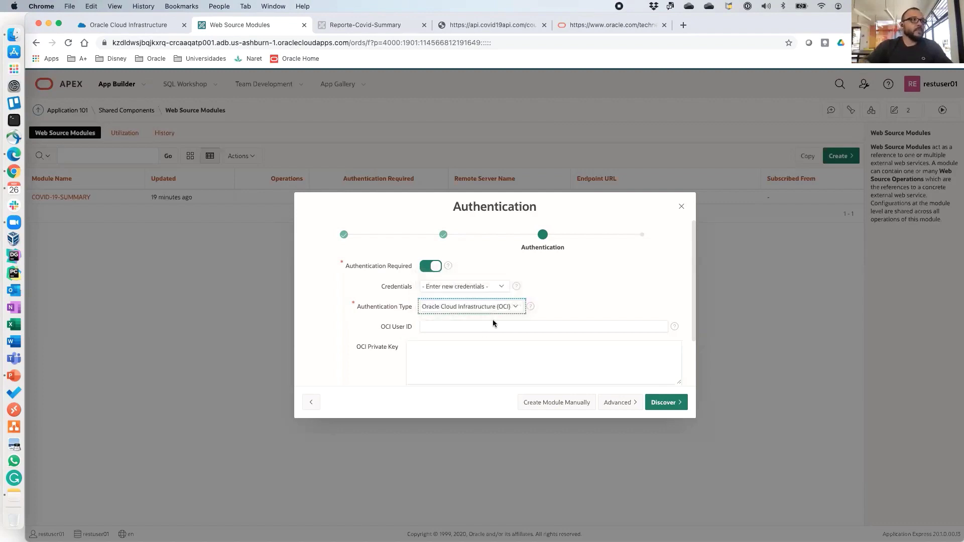
Review the OAuth2, Basic and OCI authentication types again, ending on OAuth2 Client Credentials Flow.
{"action": "key", "text": "Up"}
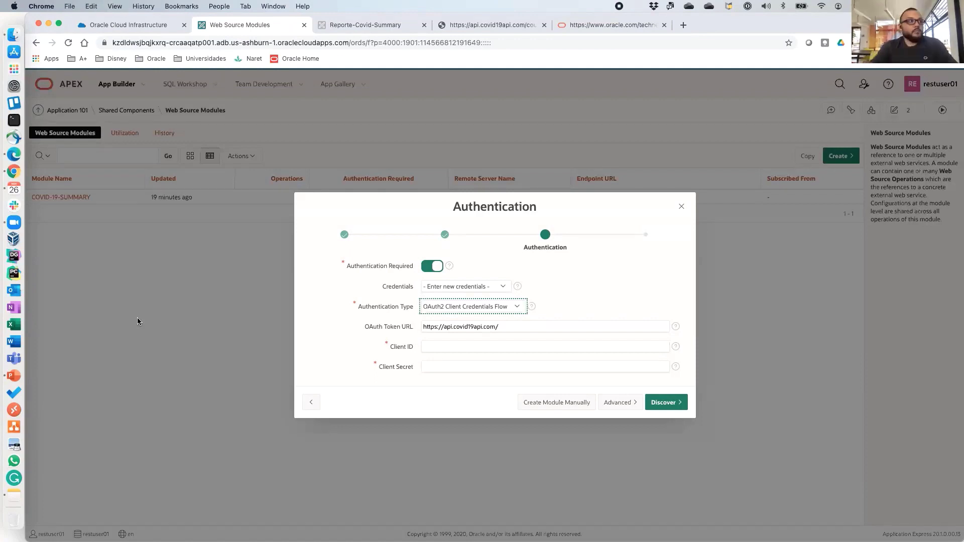
{"action": "left_click", "coordinate": [480, 307]}
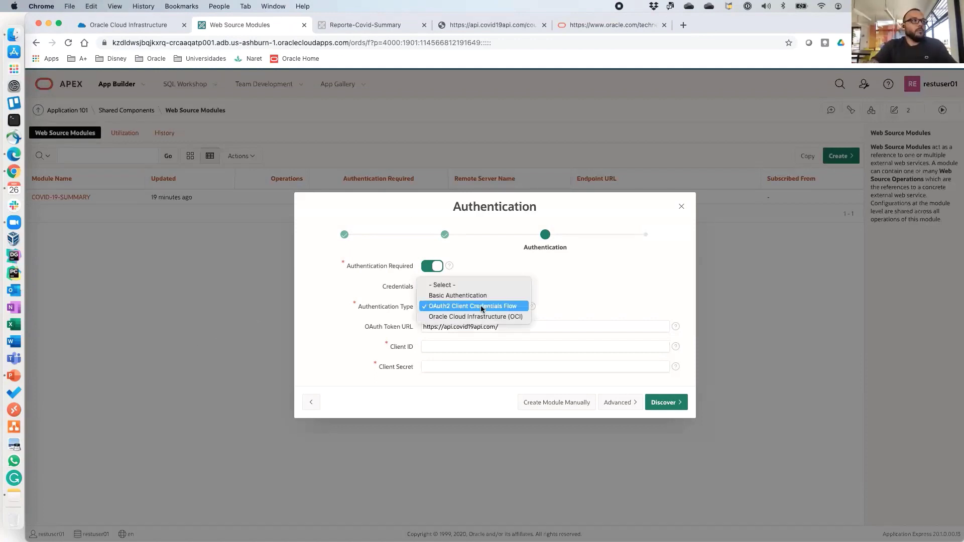
{"action": "left_click", "coordinate": [487, 298]}
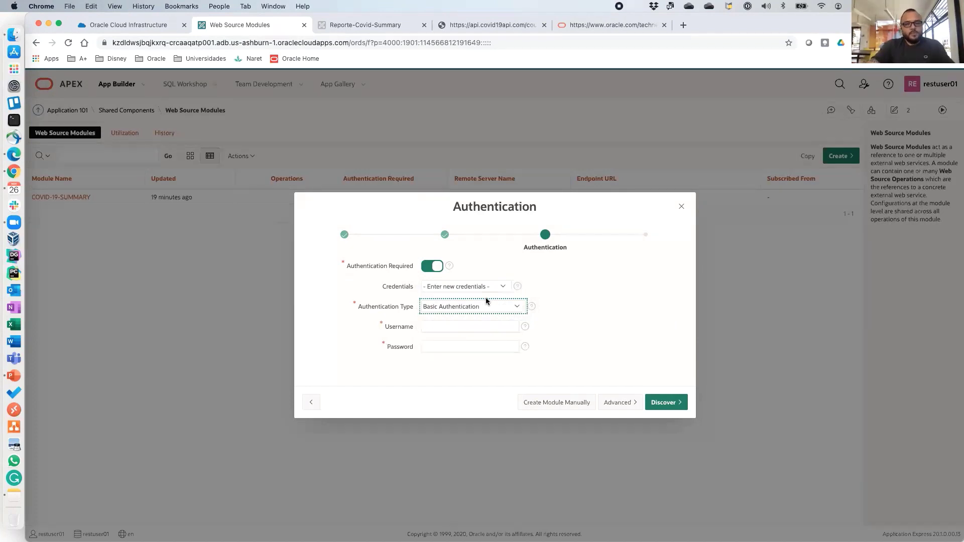
{"action": "left_click", "coordinate": [486, 298]}
{"action": "left_click", "coordinate": [486, 327]}
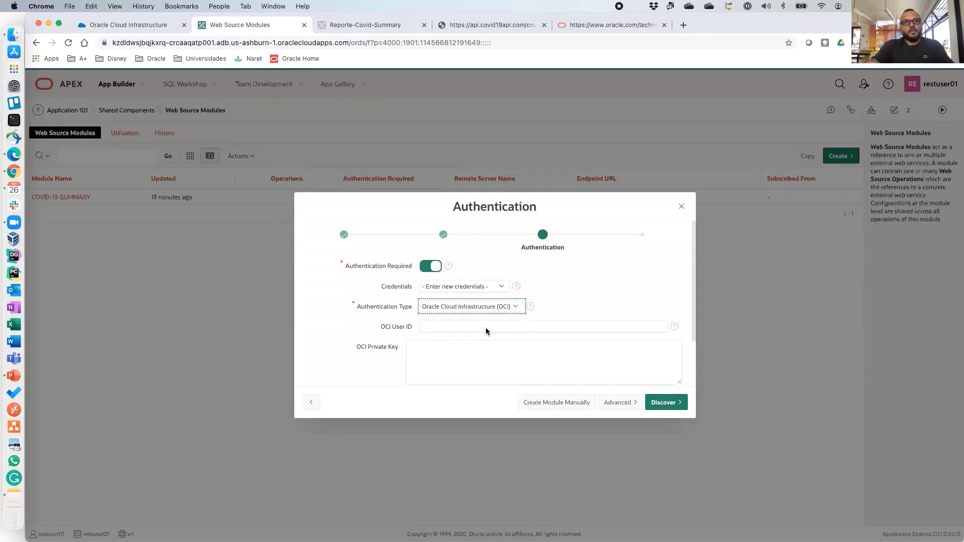
{"action": "left_click", "coordinate": [484, 311]}
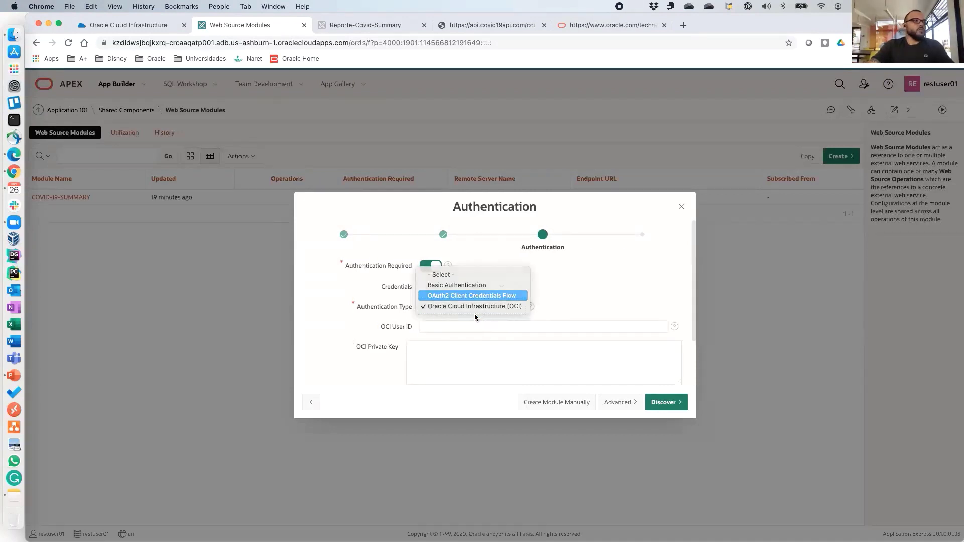
{"action": "left_click", "coordinate": [469, 295]}
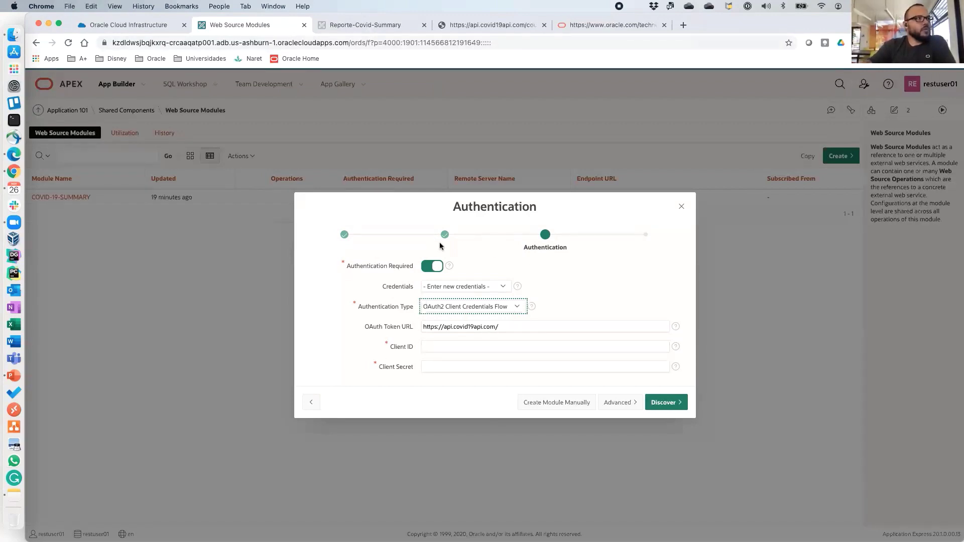
Turn off required authentication and revisit the module's remote server settings.
{"action": "left_click", "coordinate": [433, 268]}
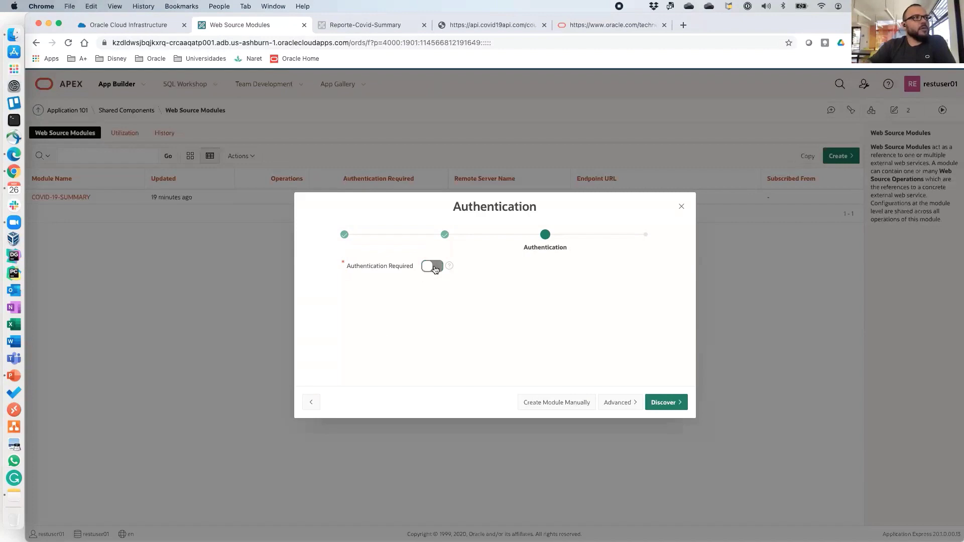
{"action": "left_click", "coordinate": [311, 402]}
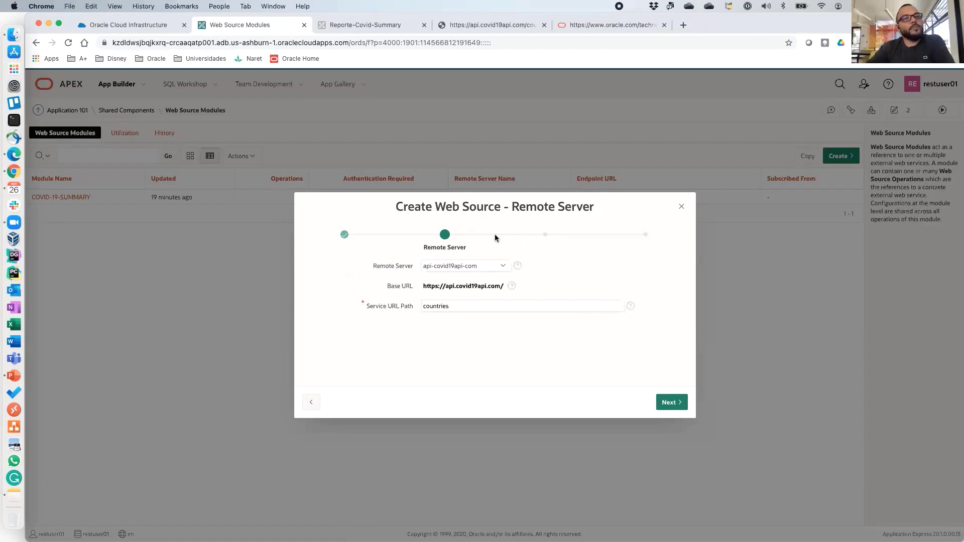
{"action": "left_click", "coordinate": [671, 403]}
Require authentication with new credentials for the module and examine the username and password fields of Basic Authentication.
{"action": "left_click", "coordinate": [434, 266]}
{"action": "left_click", "coordinate": [442, 288]}
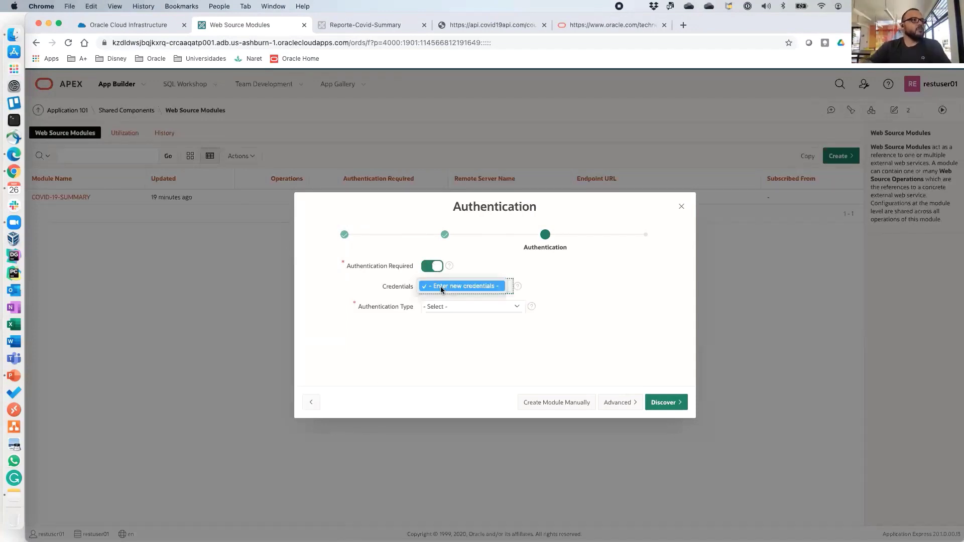
{"action": "left_click", "coordinate": [442, 286]}
{"action": "left_click", "coordinate": [495, 307]}
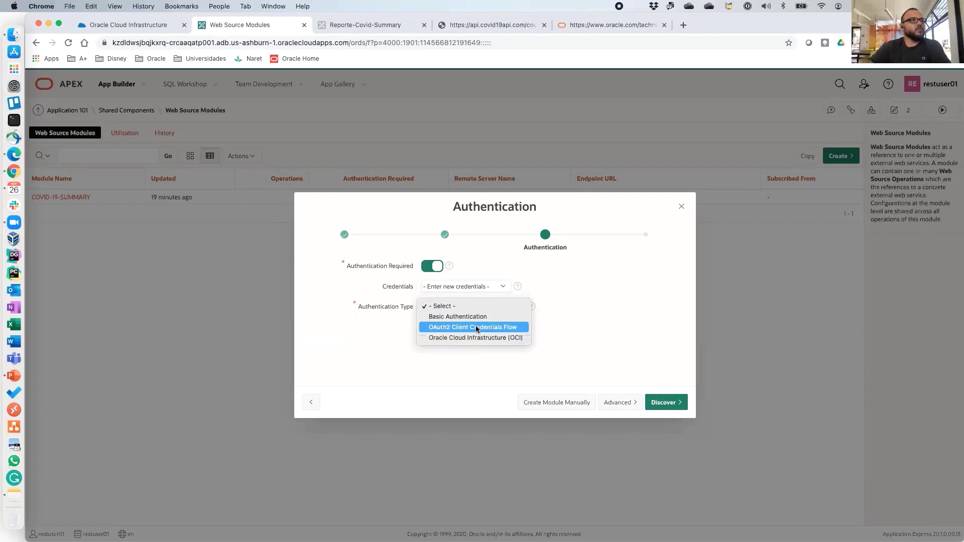
{"action": "left_click", "coordinate": [454, 316]}
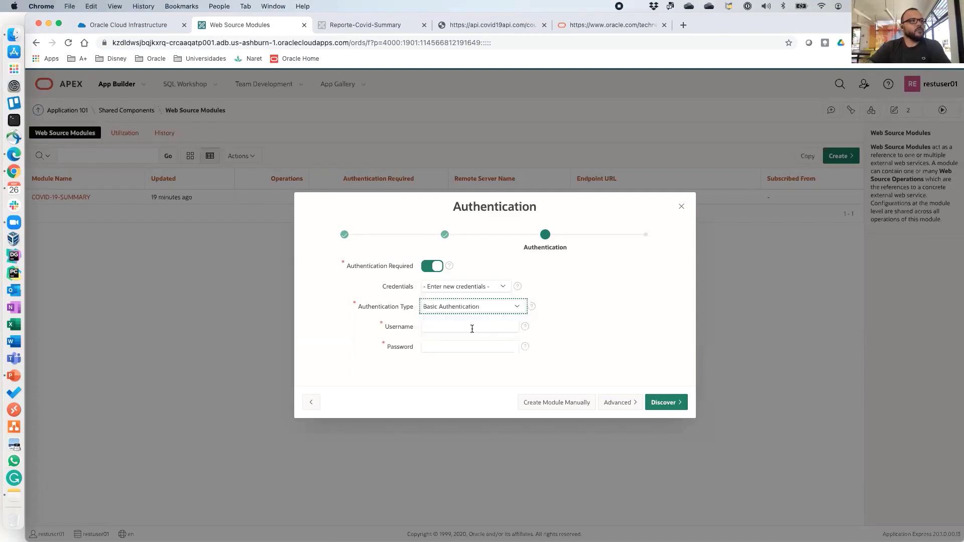
{"action": "left_click", "coordinate": [471, 328]}
{"action": "left_click", "coordinate": [469, 347]}
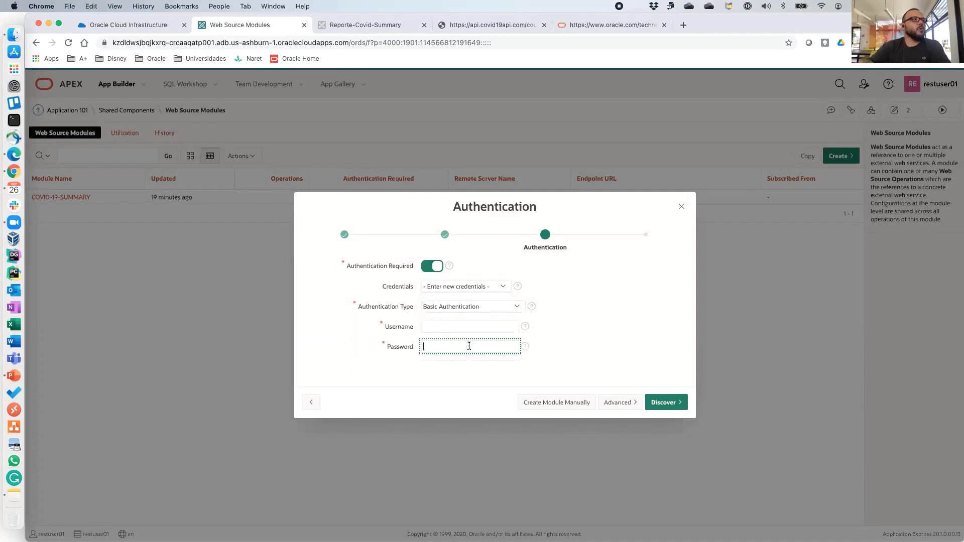
Examine the Oracle Cloud Infrastructure (OCI) authentication fields and discard the new web source module without creating it.
{"action": "left_click", "coordinate": [484, 304]}
{"action": "left_click", "coordinate": [480, 327]}
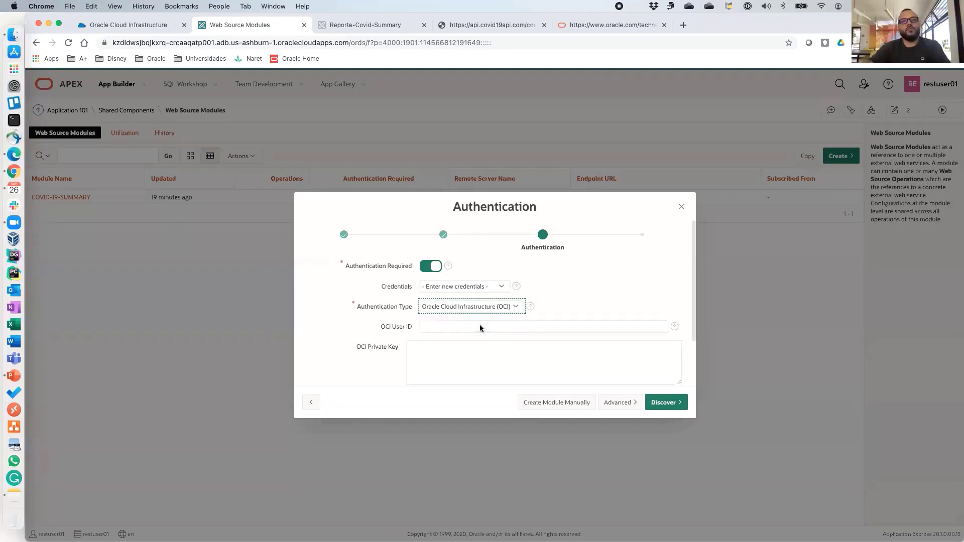
{"action": "left_click", "coordinate": [428, 267]}
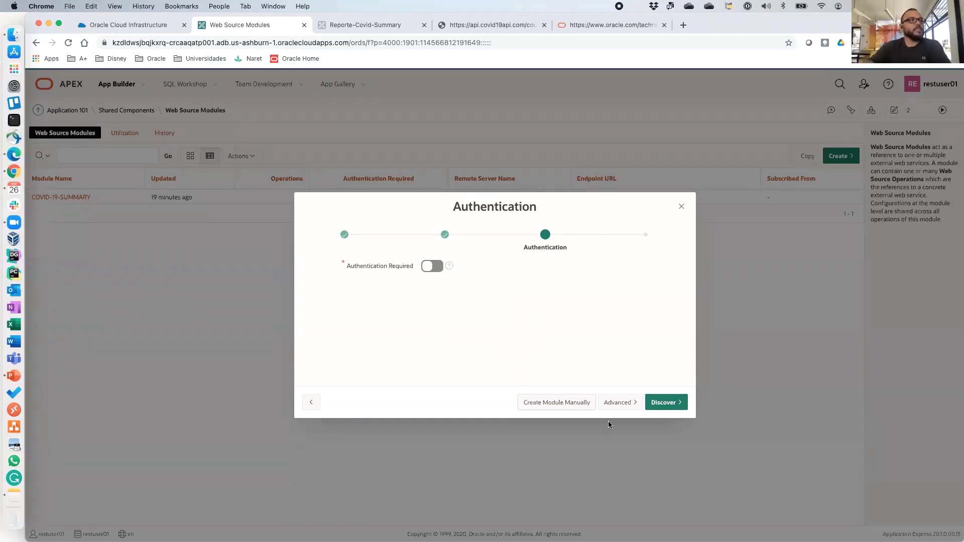
{"action": "left_click", "coordinate": [681, 207]}
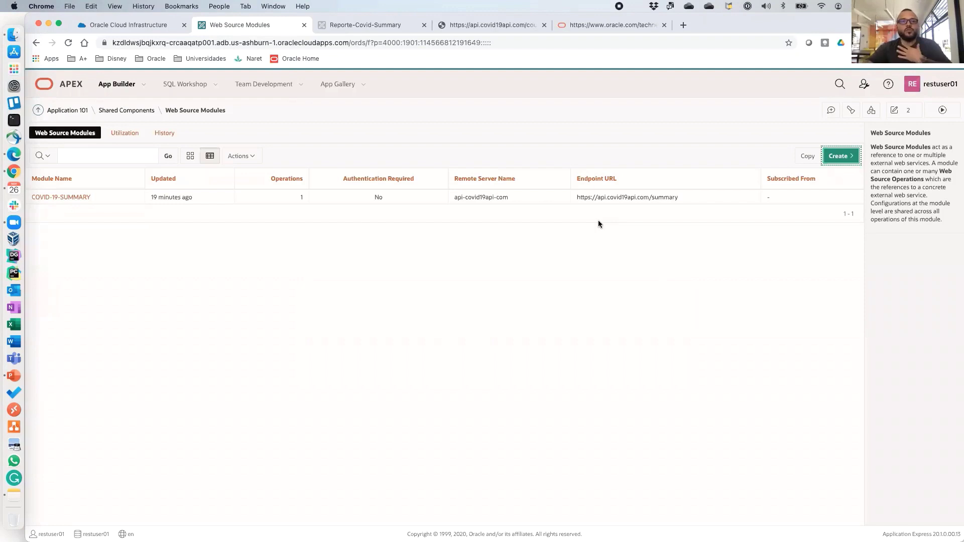
{"action": "left_click", "coordinate": [215, 85]}
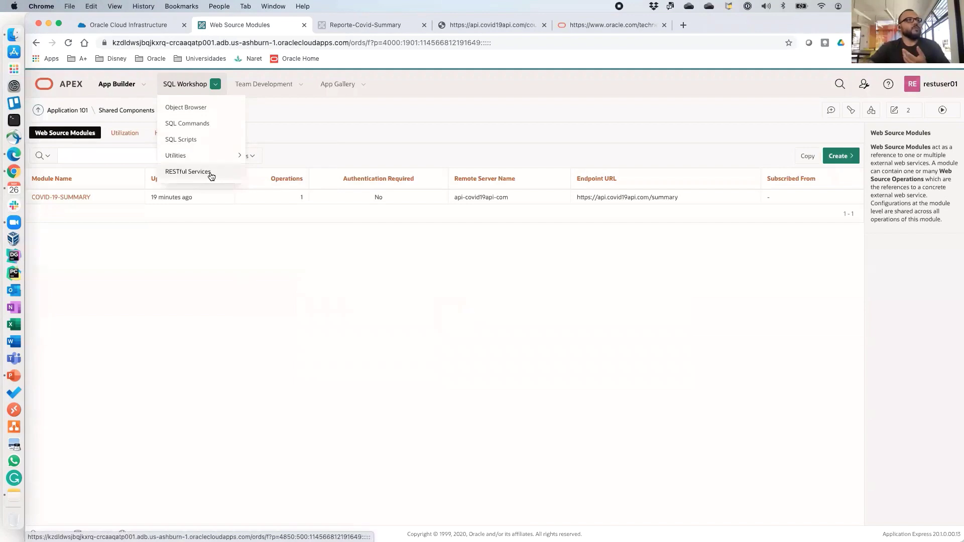
{"action": "key", "text": "Escape"}
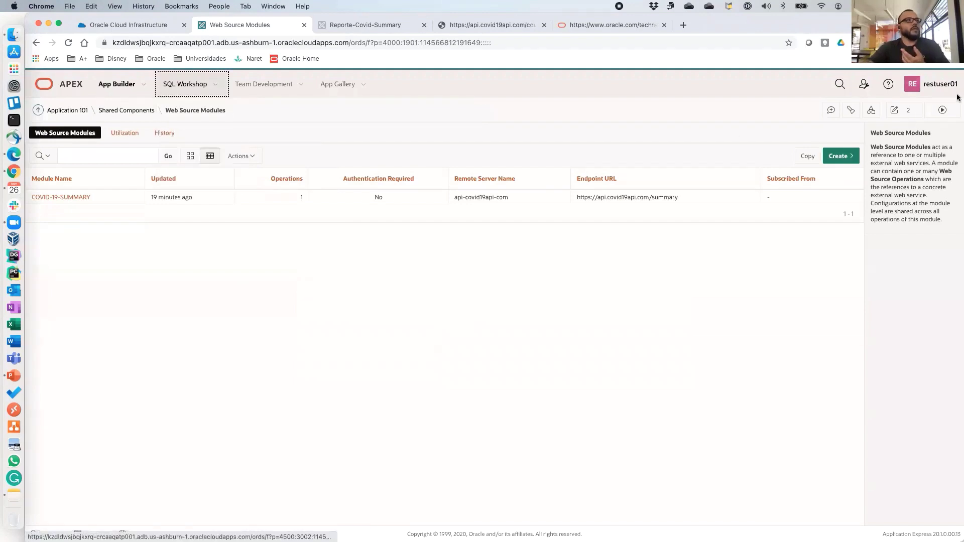
{"action": "left_click", "coordinate": [942, 84]}
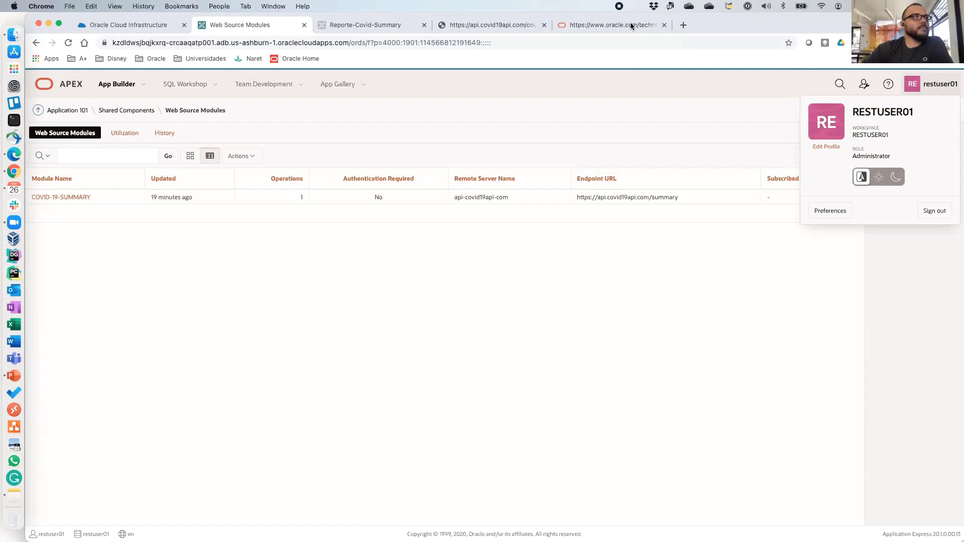
{"action": "left_click", "coordinate": [619, 6]}
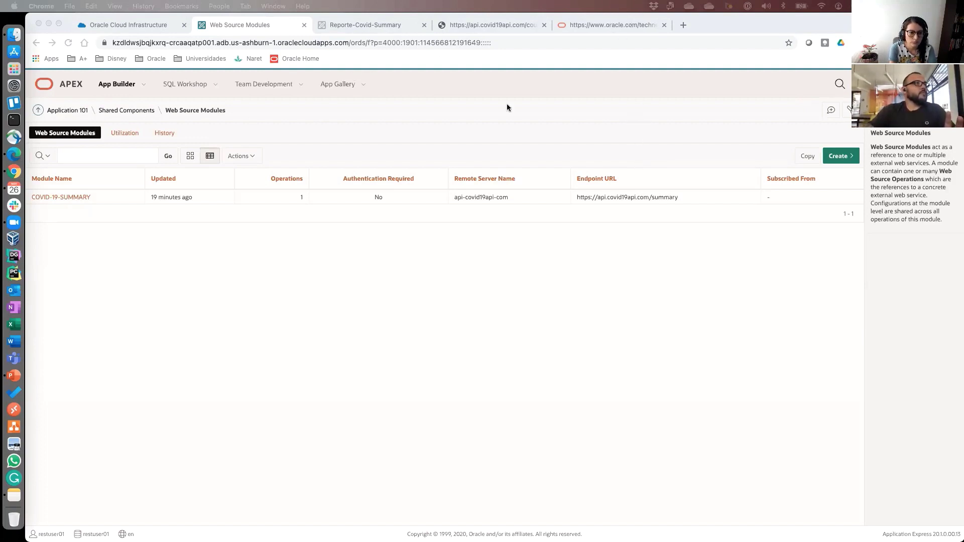
Check the running Reporte-Covid-Summary report and open page 2 of Application 101 in Page Designer.
{"action": "left_click", "coordinate": [347, 27]}
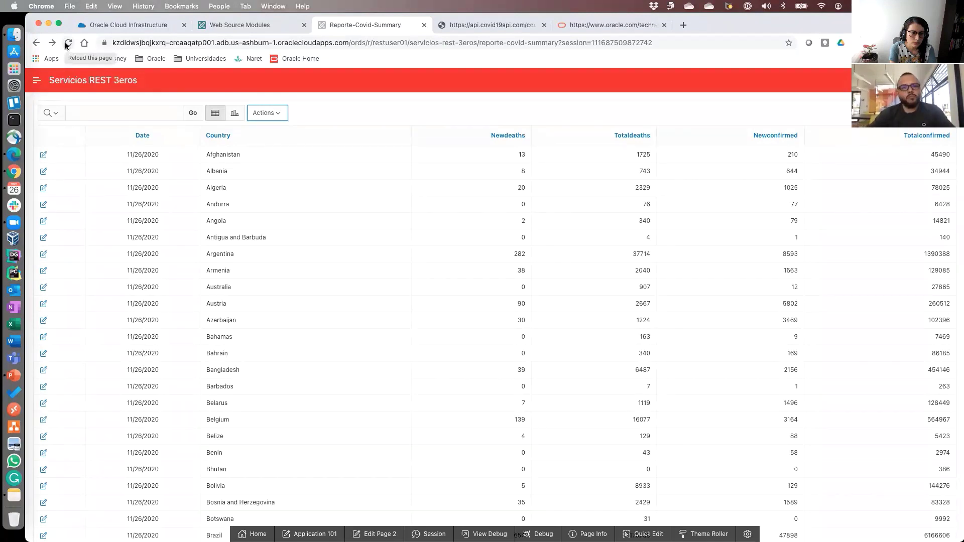
{"action": "left_click", "coordinate": [236, 28]}
{"action": "left_click", "coordinate": [69, 111]}
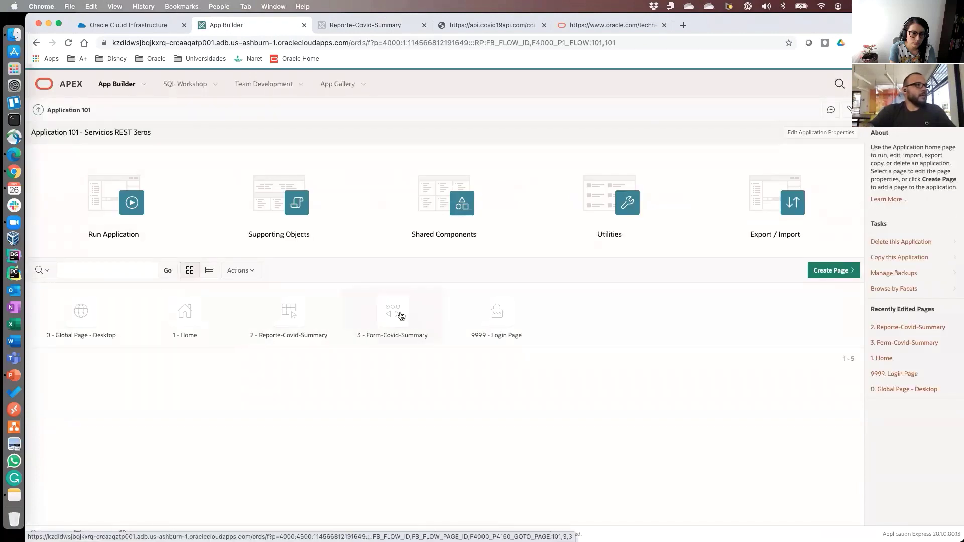
{"action": "left_click", "coordinate": [304, 313]}
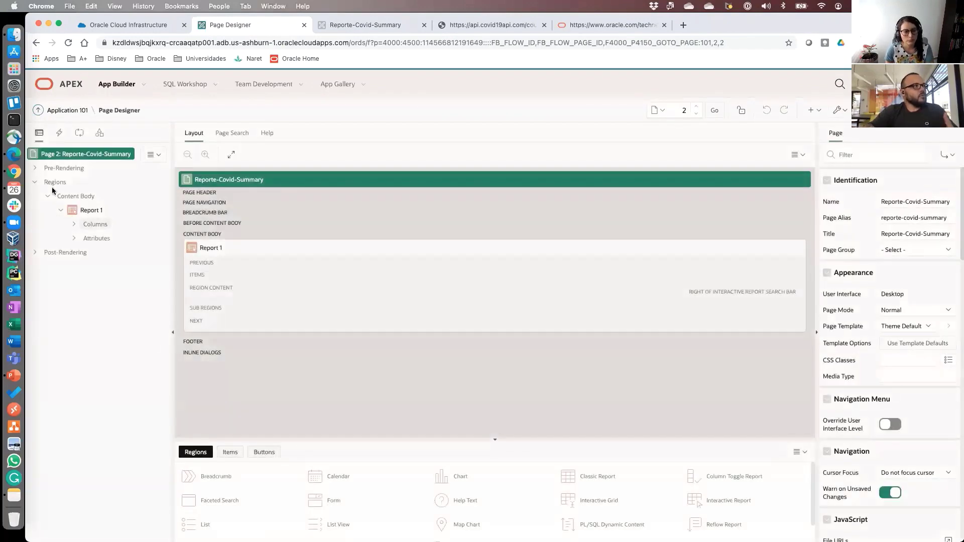
Examine the report page's pre-rendering points, its dynamic action events such as Page Load, and its page shared components.
{"action": "left_click", "coordinate": [35, 168]}
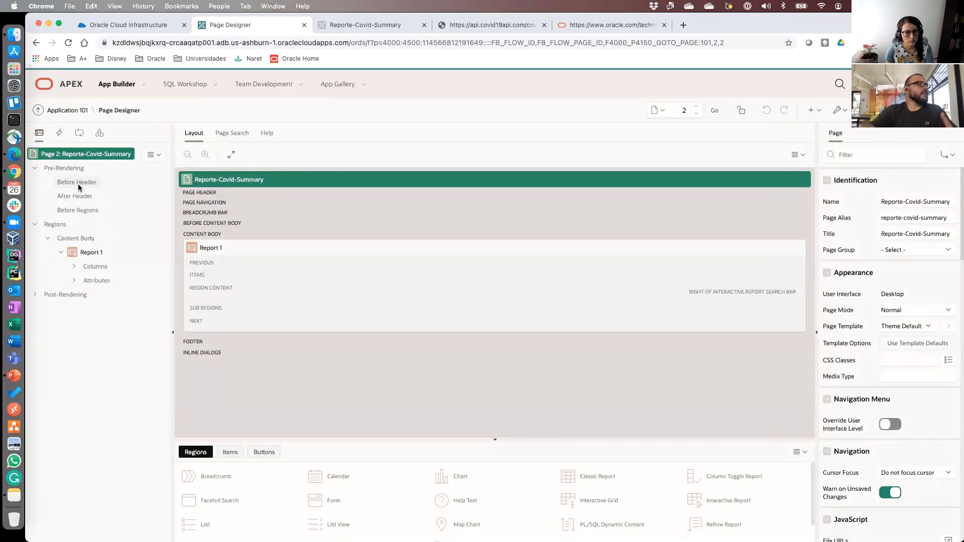
{"action": "left_click", "coordinate": [77, 184]}
{"action": "left_click", "coordinate": [79, 199]}
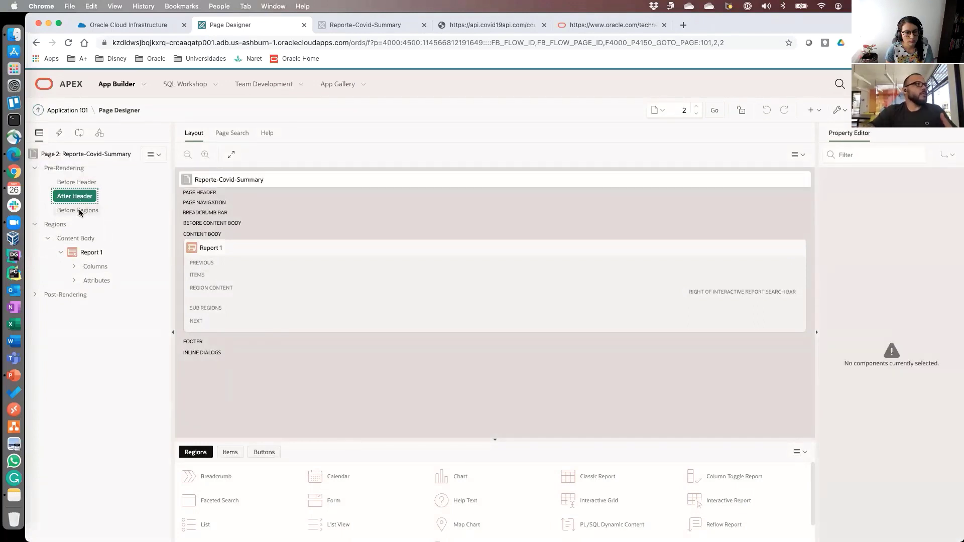
{"action": "left_click", "coordinate": [76, 184]}
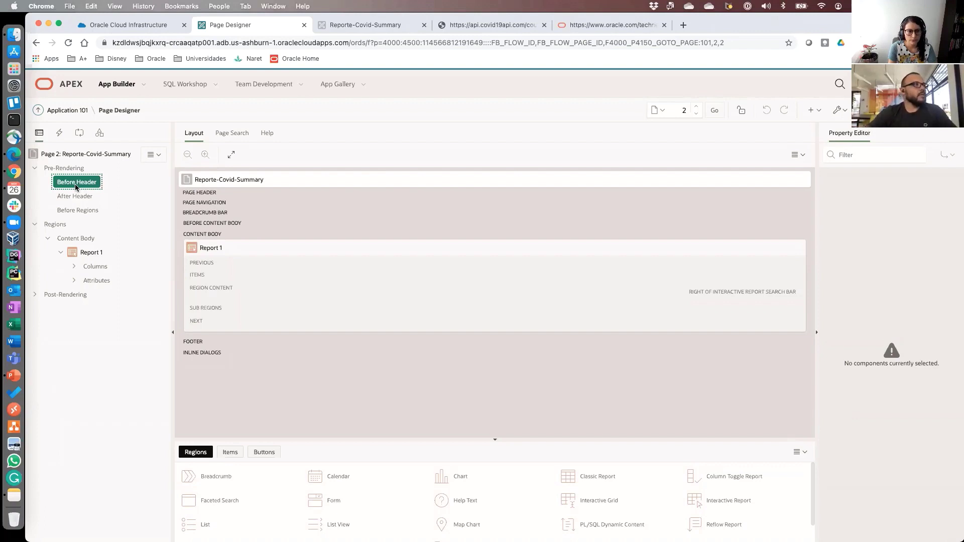
{"action": "left_click", "coordinate": [58, 135]}
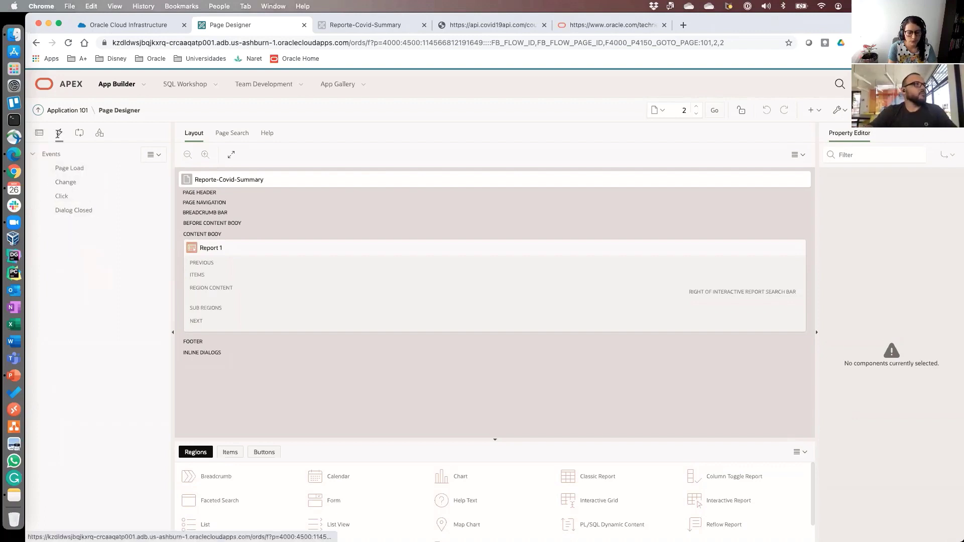
{"action": "left_click", "coordinate": [69, 169]}
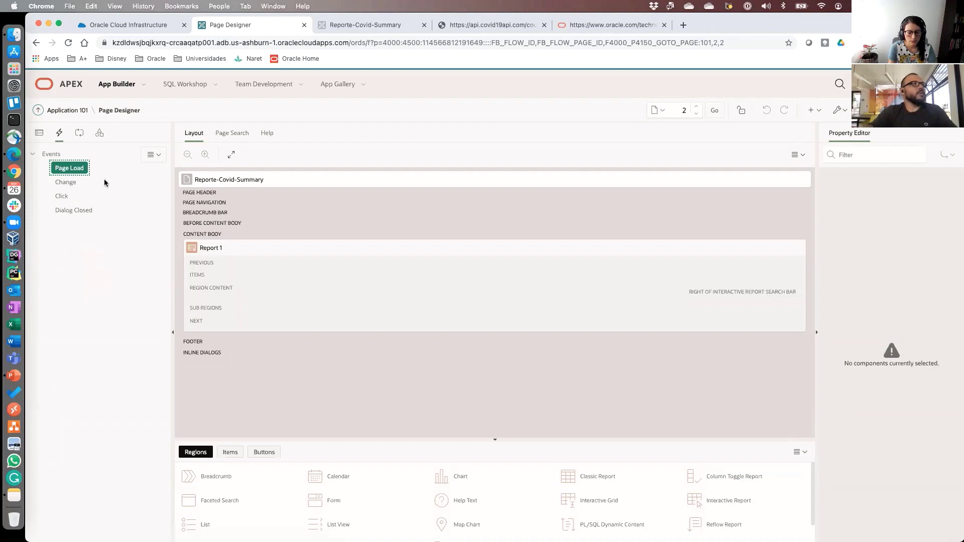
{"action": "left_click", "coordinate": [101, 137]}
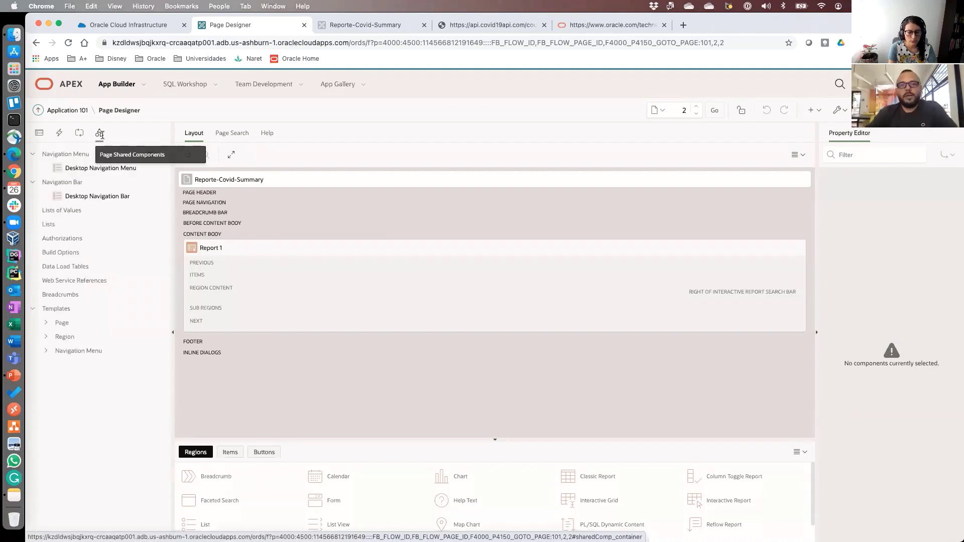